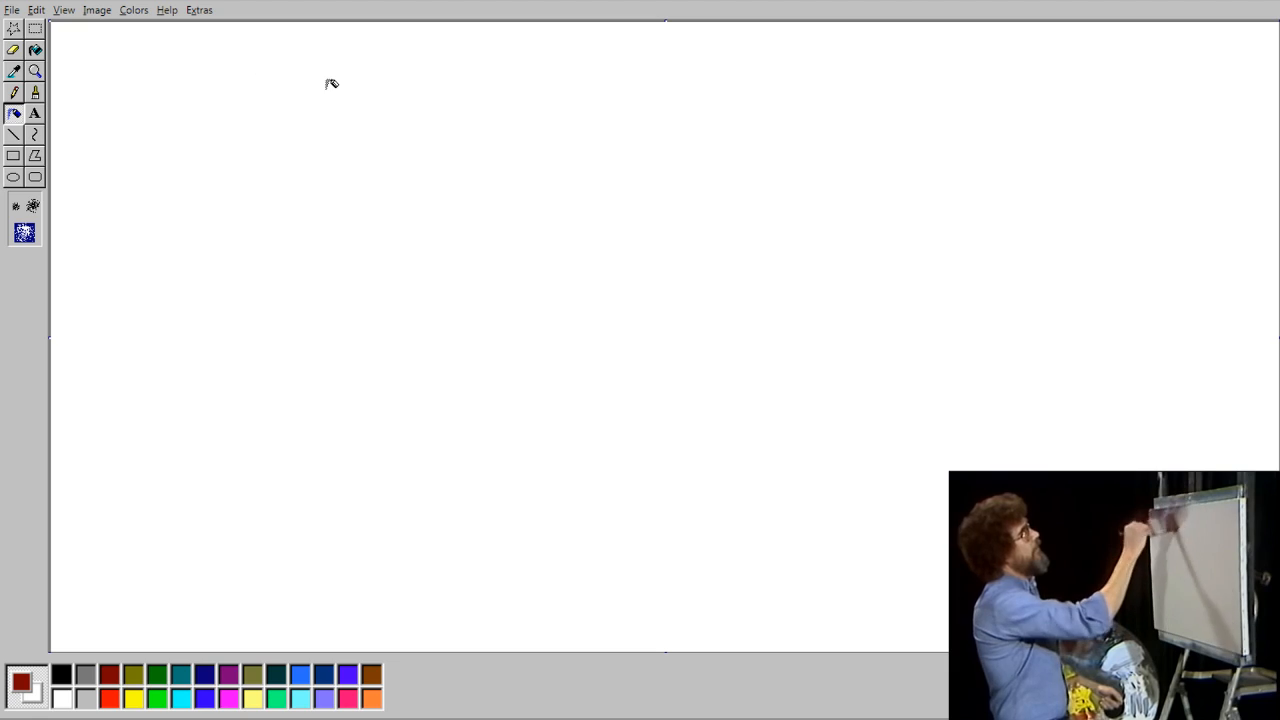
Step: Spray dark red with the large Airbrush across the full width of the upper sky
mouse_move(192, 32)
left_mouse_down()
mouse_move(321, 19)
mouse_move(265, 64)
mouse_move(490, 60)
mouse_move(437, 81)
mouse_move(340, 63)
mouse_move(134, 95)
mouse_move(110, 113)
mouse_move(111, 83)
mouse_move(193, 78)
mouse_move(220, 25)
left_mouse_up()
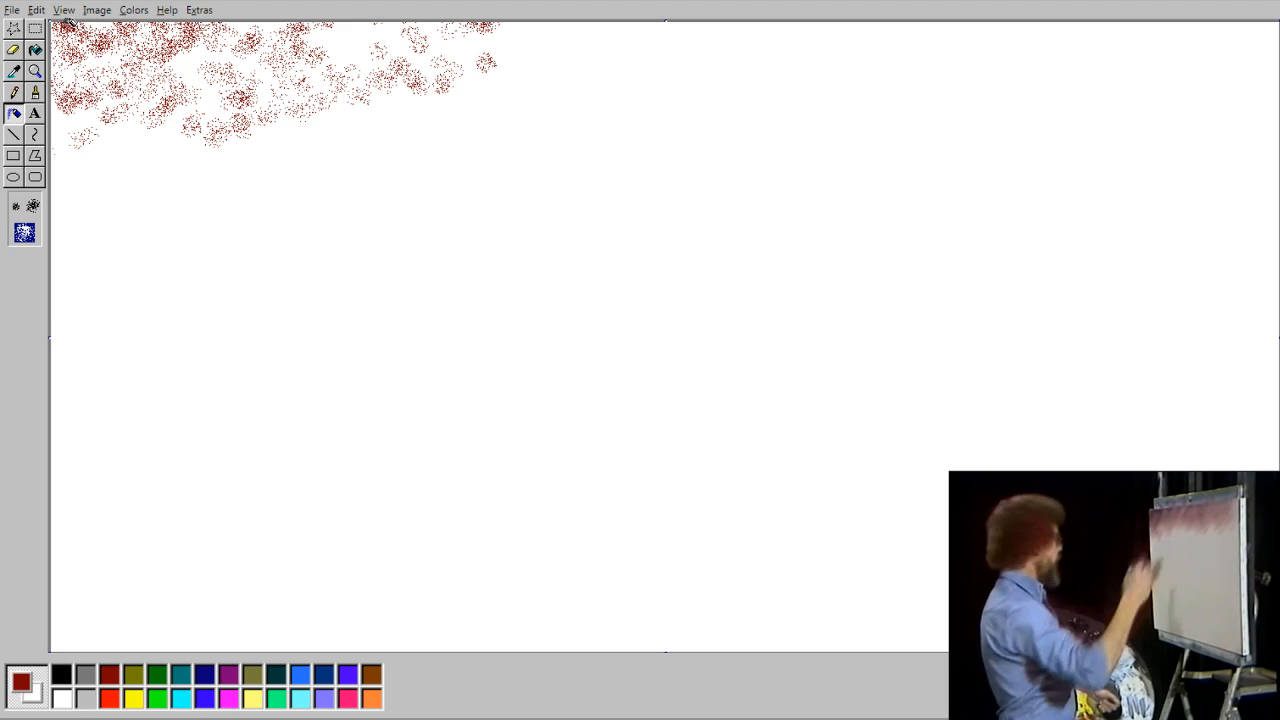
mouse_move(193, 57)
left_mouse_down()
mouse_move(514, 31)
mouse_move(700, 33)
mouse_move(523, 63)
mouse_move(620, 67)
mouse_move(1146, 54)
mouse_move(1006, 186)
mouse_move(1171, 78)
left_mouse_up()
left_click_drag(1092, 112, 1138, 4)
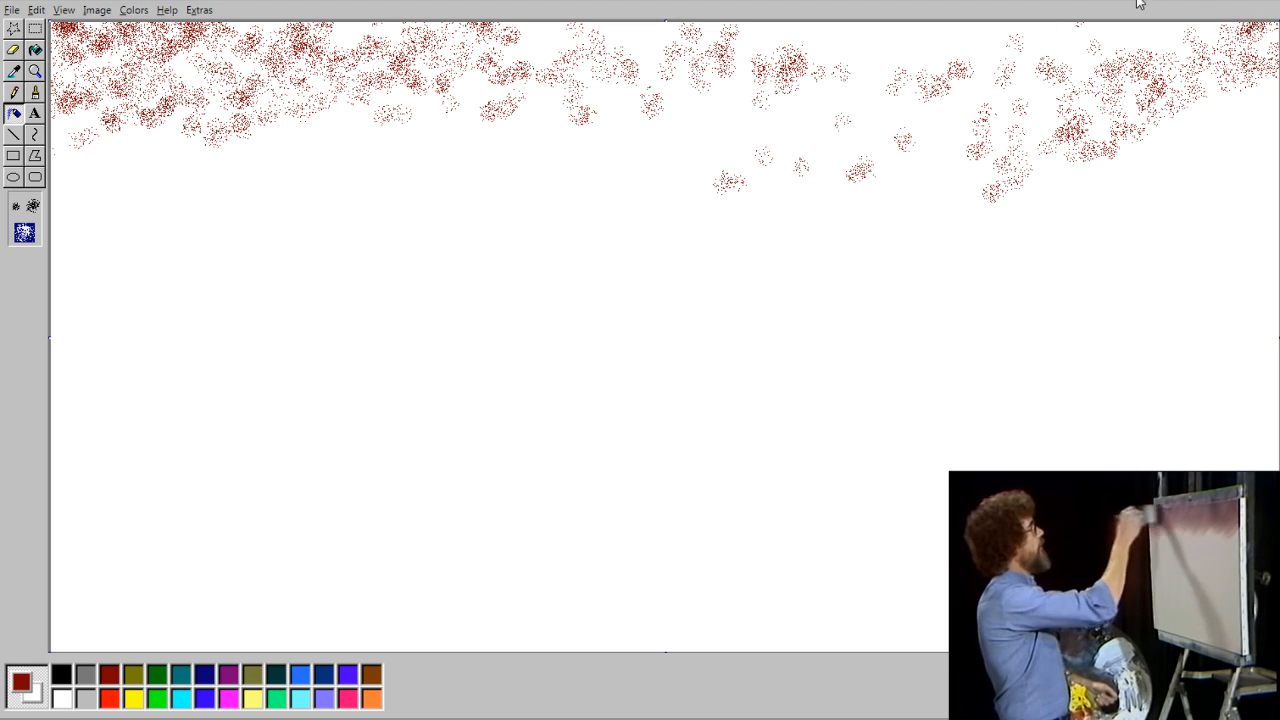
mouse_move(1200, 40)
left_mouse_down()
mouse_move(1093, 75)
mouse_move(895, 126)
mouse_move(863, 126)
mouse_move(811, 59)
mouse_move(943, 11)
mouse_move(1056, 30)
mouse_move(1080, 19)
mouse_move(959, 55)
mouse_move(735, 41)
mouse_move(533, 72)
mouse_move(1060, 37)
mouse_move(983, 19)
mouse_move(741, 22)
mouse_move(861, 16)
mouse_move(480, 119)
mouse_move(684, 130)
mouse_move(909, 72)
mouse_move(1118, 91)
mouse_move(1008, 136)
mouse_move(759, 170)
mouse_move(613, 213)
mouse_move(384, 192)
mouse_move(481, 159)
mouse_move(442, 149)
mouse_move(491, 108)
mouse_move(573, 75)
mouse_move(610, 91)
mouse_move(586, 80)
mouse_move(2, 184)
mouse_move(164, 25)
mouse_move(465, 37)
mouse_move(354, 130)
mouse_move(210, 188)
mouse_move(294, 143)
mouse_move(391, 149)
mouse_move(369, 137)
mouse_move(450, 164)
mouse_move(614, 170)
mouse_move(1210, 178)
left_mouse_up()
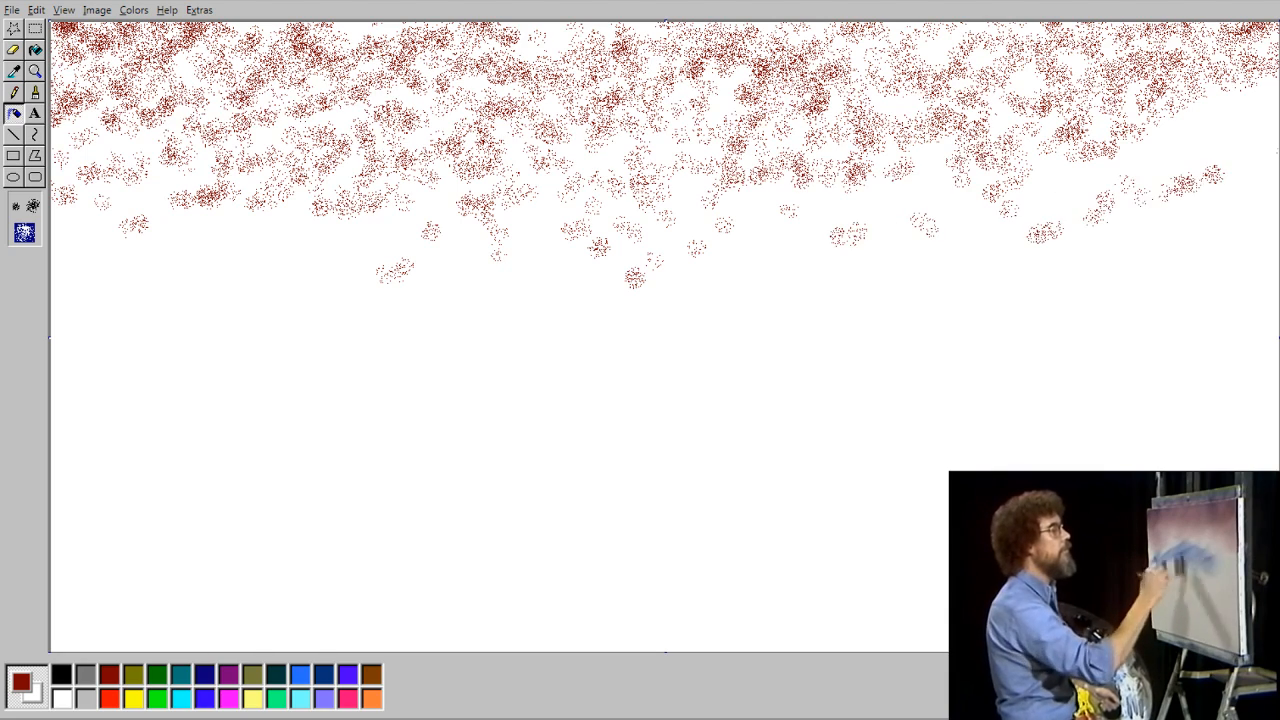
mouse_move(1068, 168)
left_mouse_down()
mouse_move(1132, 128)
mouse_move(1265, 92)
mouse_move(1162, 148)
mouse_move(1121, 197)
mouse_move(1021, 172)
mouse_move(860, 180)
mouse_move(1122, 72)
left_mouse_up()
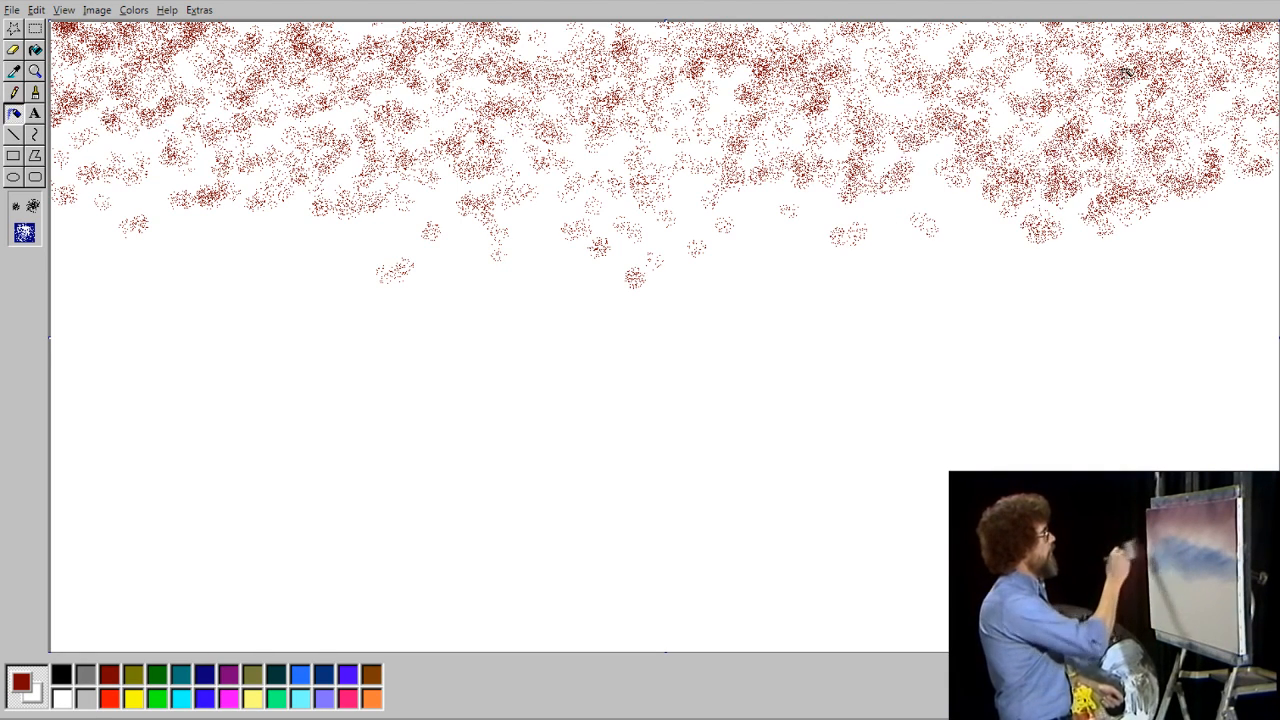
left_click_drag(668, 14, 1010, 66)
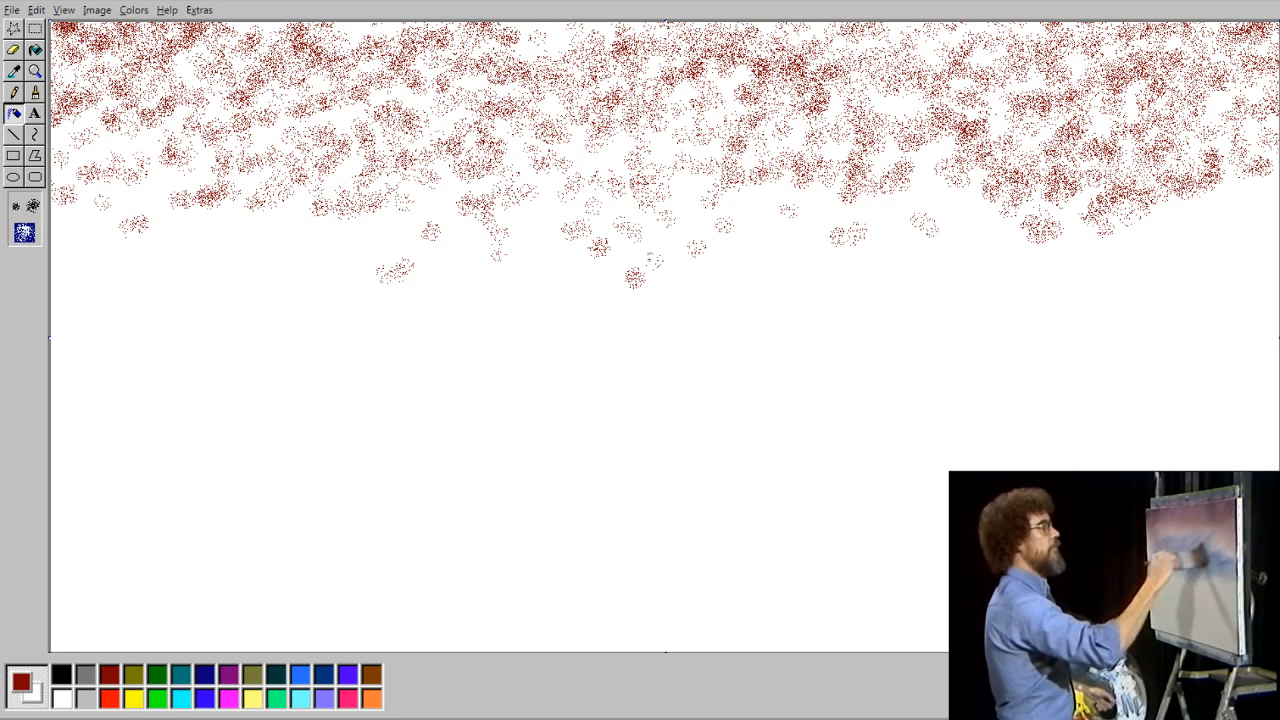
Step: Spray navy blue across the lower part of the red sky, with scattered touches higher up
mouse_move(222, 234)
left_mouse_down()
mouse_move(305, 236)
mouse_move(213, 304)
mouse_move(289, 289)
mouse_move(275, 217)
mouse_move(384, 204)
mouse_move(265, 200)
mouse_move(119, 237)
mouse_move(206, 303)
mouse_move(192, 356)
mouse_move(24, 300)
mouse_move(155, 201)
mouse_move(195, 151)
mouse_move(335, 214)
mouse_move(221, 354)
mouse_move(99, 326)
mouse_move(109, 294)
mouse_move(175, 221)
mouse_move(461, 272)
mouse_move(598, 272)
mouse_move(457, 240)
mouse_move(391, 260)
mouse_move(539, 260)
mouse_move(500, 288)
mouse_move(735, 297)
mouse_move(1004, 172)
mouse_move(825, 229)
mouse_move(575, 230)
mouse_move(700, 259)
mouse_move(863, 188)
mouse_move(686, 112)
mouse_move(695, 168)
mouse_move(426, 265)
mouse_move(306, 275)
mouse_move(379, 235)
mouse_move(409, 196)
mouse_move(629, 194)
mouse_move(576, 235)
mouse_move(881, 309)
mouse_move(1025, 290)
mouse_move(1242, 299)
mouse_move(1206, 280)
mouse_move(1187, 229)
mouse_move(863, 248)
mouse_move(806, 224)
mouse_move(1125, 215)
mouse_move(1196, 256)
mouse_move(1185, 294)
mouse_move(1048, 319)
mouse_move(928, 320)
mouse_move(981, 295)
mouse_move(806, 266)
mouse_move(941, 268)
mouse_move(1027, 200)
mouse_move(1038, 215)
mouse_move(1272, 164)
mouse_move(1046, 194)
mouse_move(804, 94)
mouse_move(876, 112)
left_mouse_up()
mouse_move(992, 20)
left_mouse_down()
mouse_move(640, 178)
mouse_move(658, 194)
mouse_move(729, 117)
mouse_move(606, 156)
mouse_move(532, 202)
mouse_move(449, 173)
mouse_move(562, 108)
mouse_move(529, 51)
mouse_move(559, 30)
mouse_move(160, 165)
left_mouse_up()
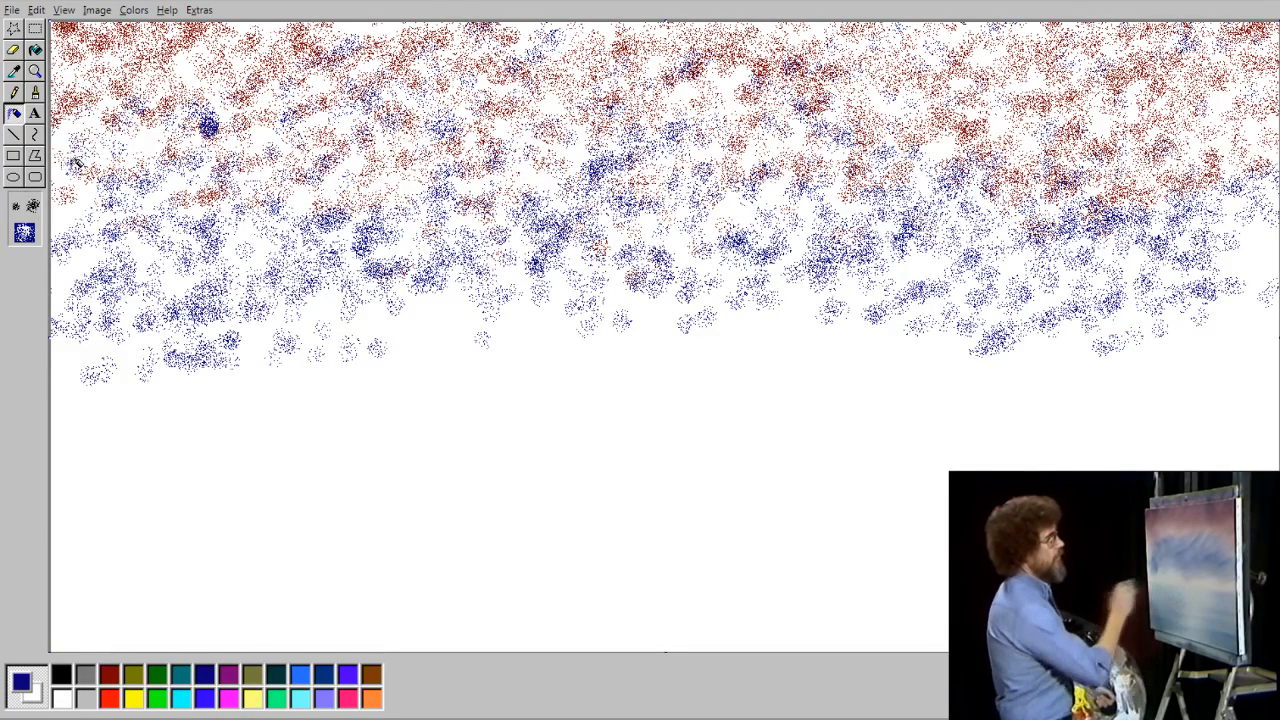
mouse_move(44, 165)
left_mouse_down()
mouse_move(188, 113)
mouse_move(165, 272)
left_mouse_up()
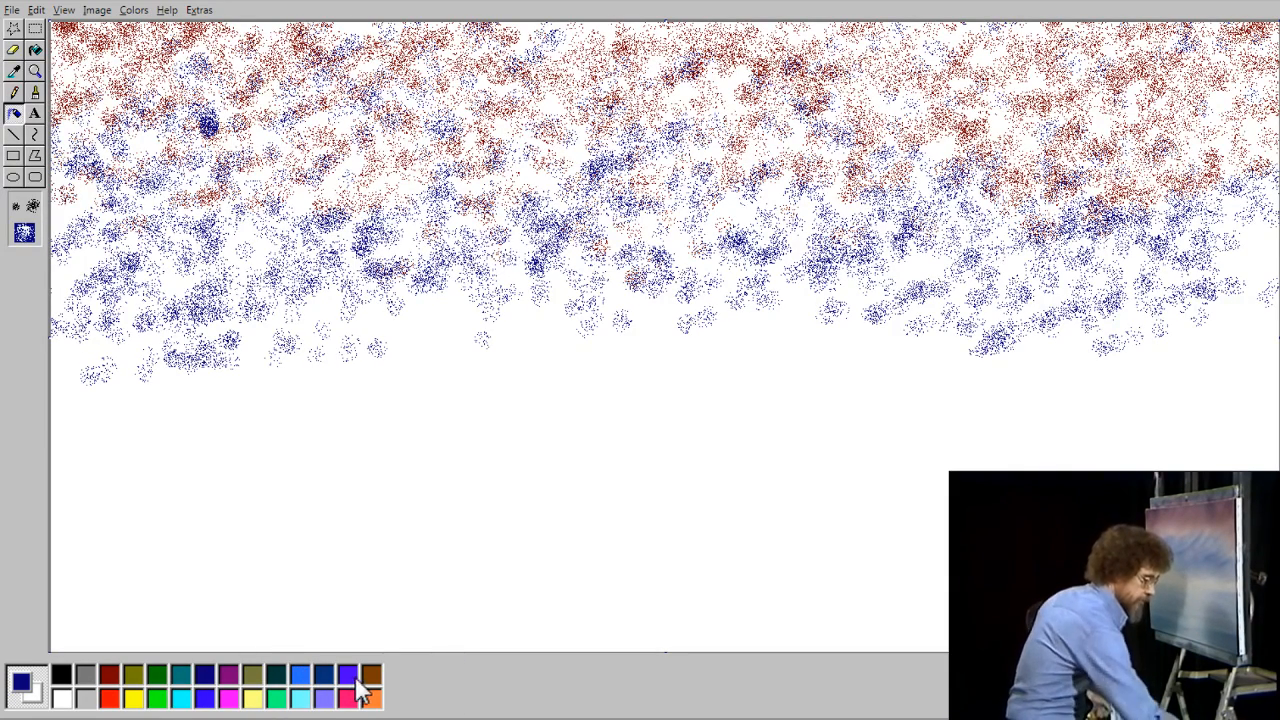
Step: Spray dark steel blue water along the canvas bottom, rising at both sides and leaving the middle white
left_click_drag(168, 623, 654, 617)
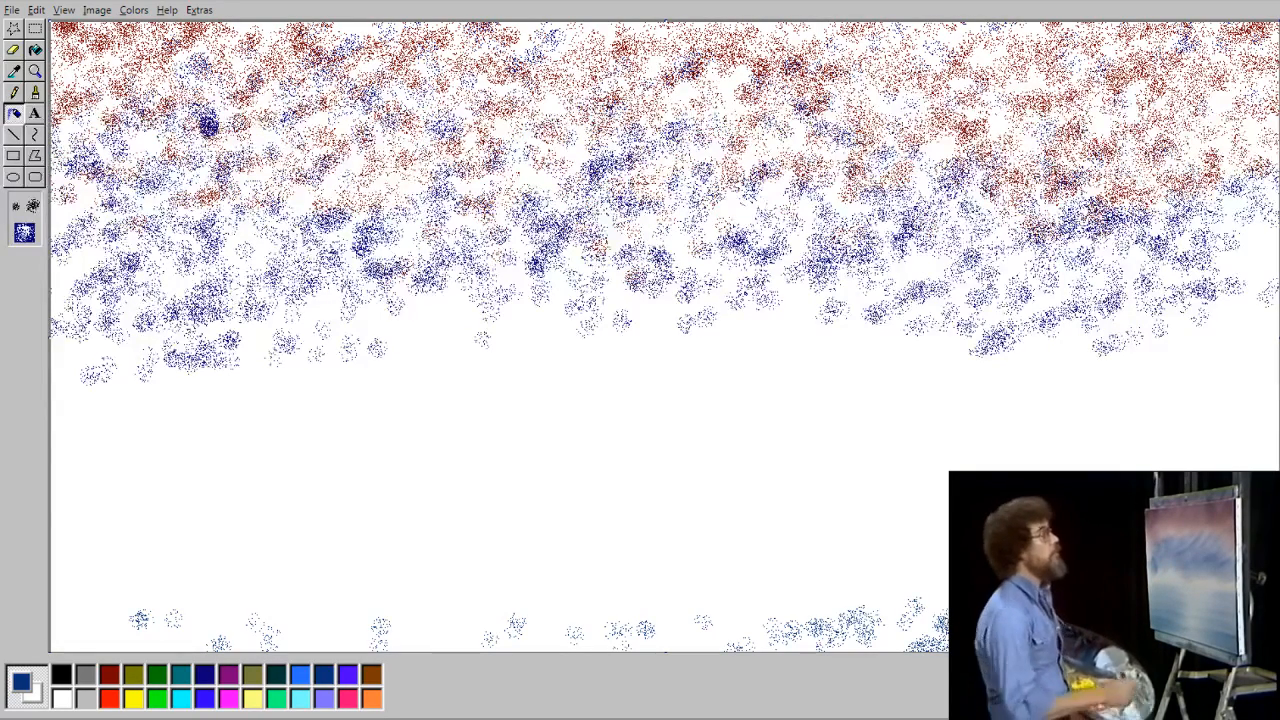
mouse_move(792, 626)
left_mouse_down()
mouse_move(674, 603)
mouse_move(760, 612)
mouse_move(771, 591)
mouse_move(597, 574)
left_mouse_up()
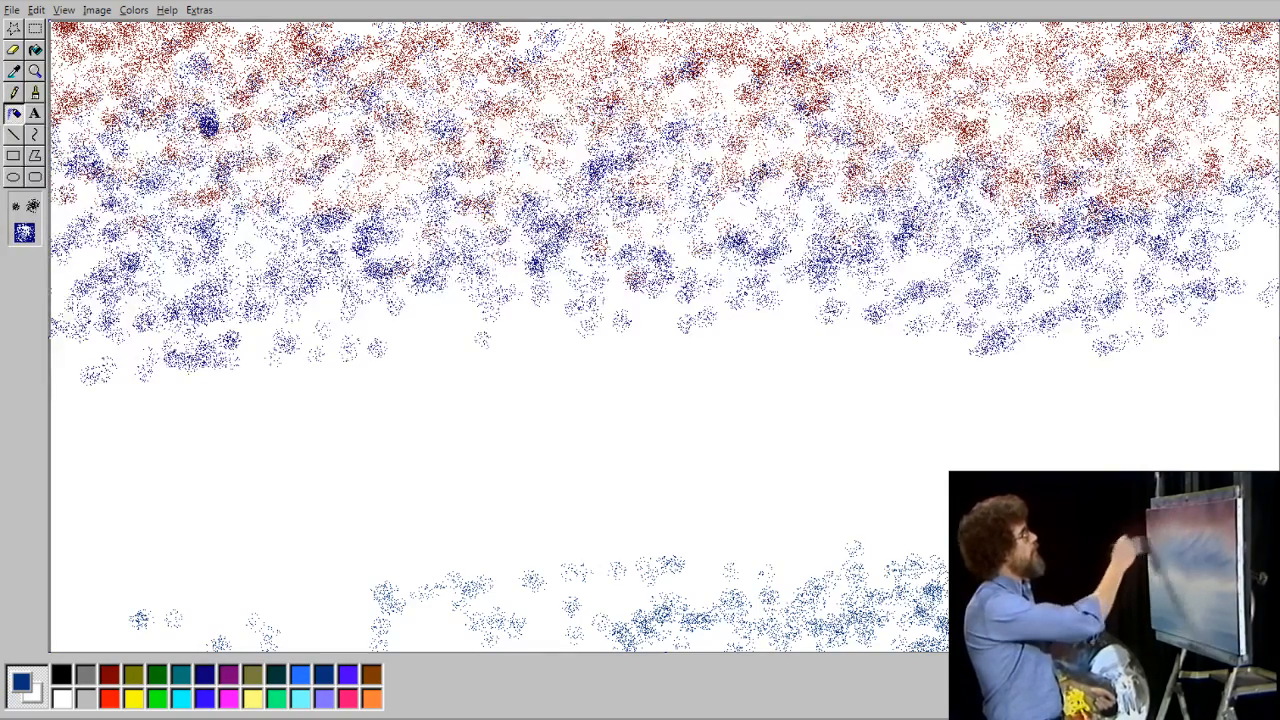
mouse_move(1085, 463)
left_mouse_down()
mouse_move(1180, 420)
mouse_move(1120, 440)
mouse_move(1220, 363)
left_mouse_up()
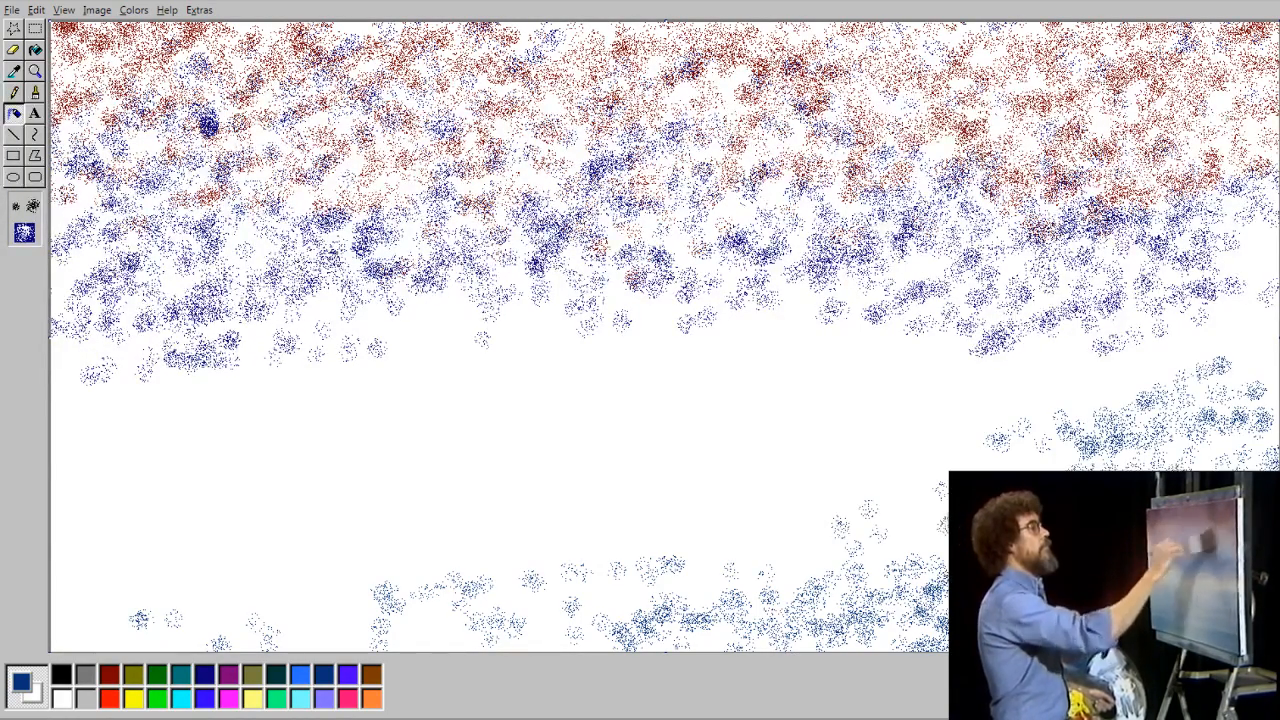
left_click_drag(1138, 428, 910, 468)
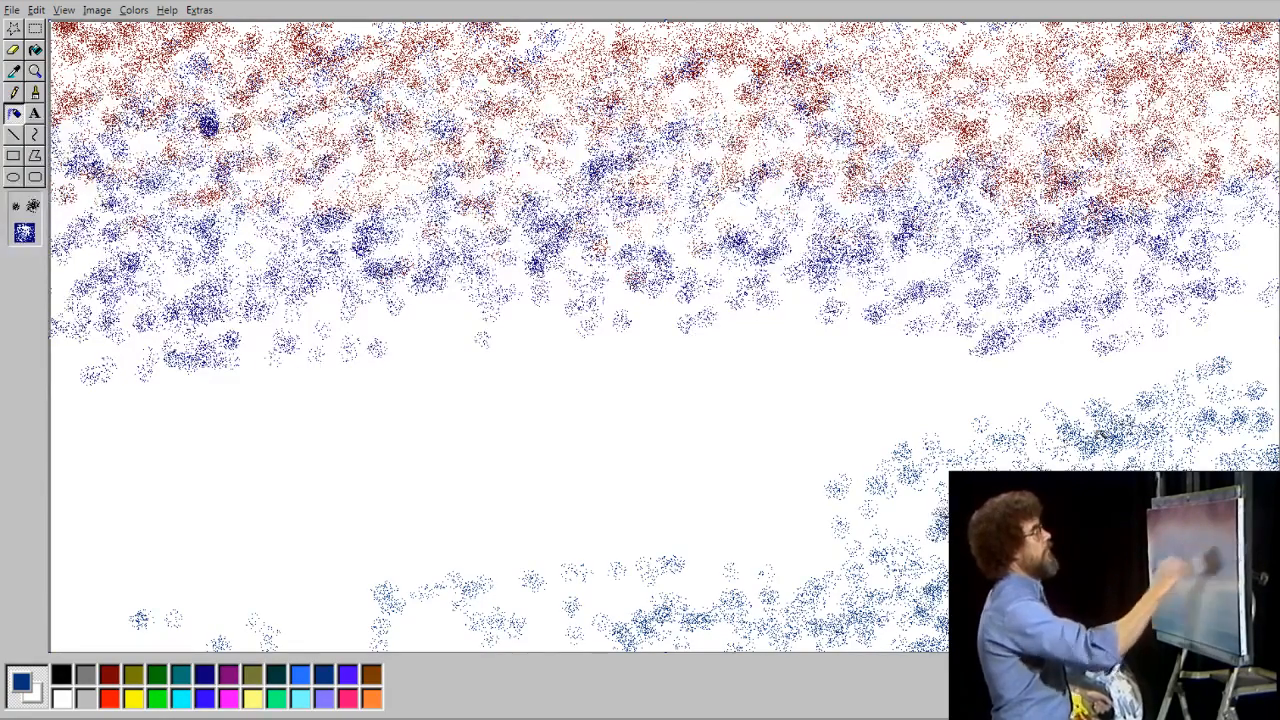
mouse_move(290, 617)
left_mouse_down()
mouse_move(205, 625)
mouse_move(352, 617)
mouse_move(377, 576)
mouse_move(365, 636)
mouse_move(236, 608)
mouse_move(101, 621)
mouse_move(70, 605)
mouse_move(85, 633)
mouse_move(135, 632)
mouse_move(155, 573)
mouse_move(268, 534)
mouse_move(236, 514)
mouse_move(265, 503)
mouse_move(252, 510)
mouse_move(279, 573)
mouse_move(233, 577)
mouse_move(252, 586)
mouse_move(148, 552)
mouse_move(175, 524)
mouse_move(353, 487)
mouse_move(283, 465)
mouse_move(295, 475)
mouse_move(223, 468)
mouse_move(352, 448)
mouse_move(313, 436)
mouse_move(166, 443)
mouse_move(318, 511)
mouse_move(571, 542)
mouse_move(419, 496)
mouse_move(412, 516)
mouse_move(370, 537)
mouse_move(308, 485)
mouse_move(378, 458)
mouse_move(350, 447)
left_mouse_up()
mouse_move(533, 620)
left_mouse_down()
mouse_move(655, 633)
mouse_move(497, 572)
mouse_move(662, 629)
mouse_move(441, 612)
mouse_move(299, 637)
mouse_move(91, 632)
left_mouse_up()
mouse_move(113, 550)
left_mouse_down()
mouse_move(95, 477)
mouse_move(77, 471)
mouse_move(158, 539)
mouse_move(75, 598)
left_mouse_up()
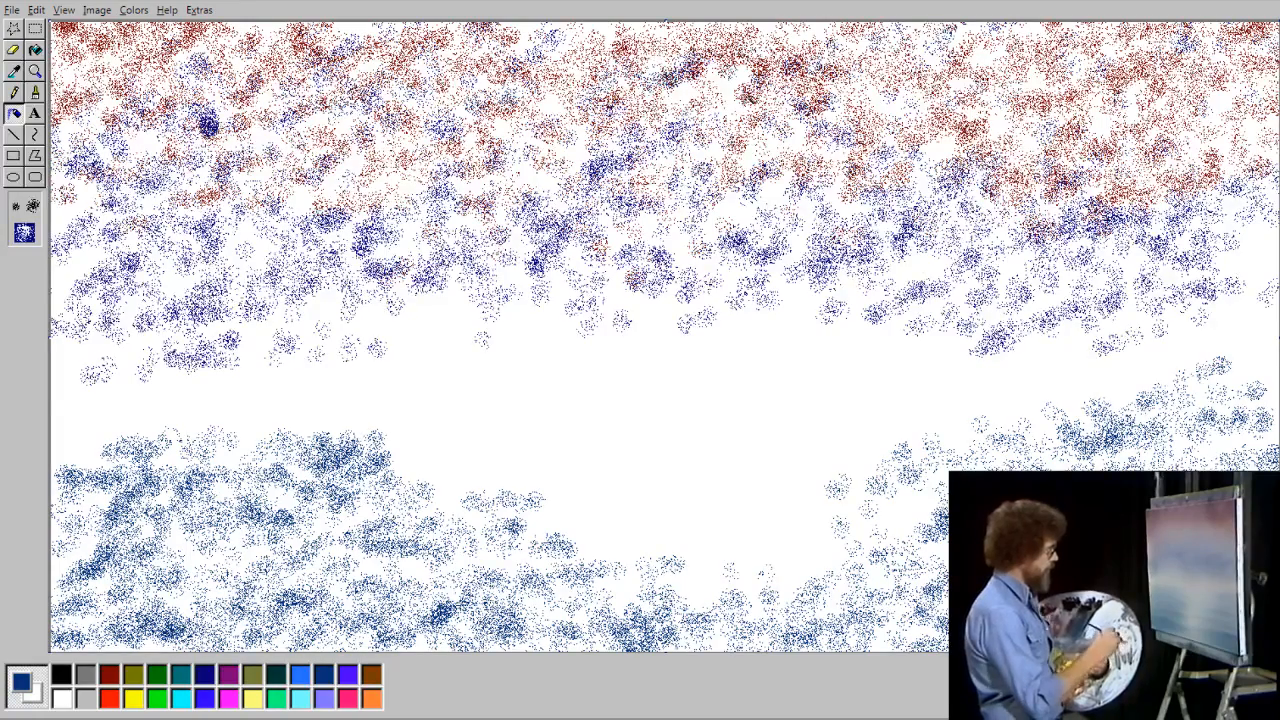
Step: Spray dark steel blue patches over the red and navy sky to blend the colors
mouse_move(937, 141)
left_mouse_down()
mouse_move(895, 159)
mouse_move(946, 120)
mouse_move(1059, 73)
mouse_move(766, 38)
mouse_move(390, 40)
mouse_move(375, 22)
left_mouse_up()
mouse_move(242, 52)
left_mouse_down()
mouse_move(252, 162)
mouse_move(228, 275)
mouse_move(65, 210)
mouse_move(6, 50)
left_mouse_up()
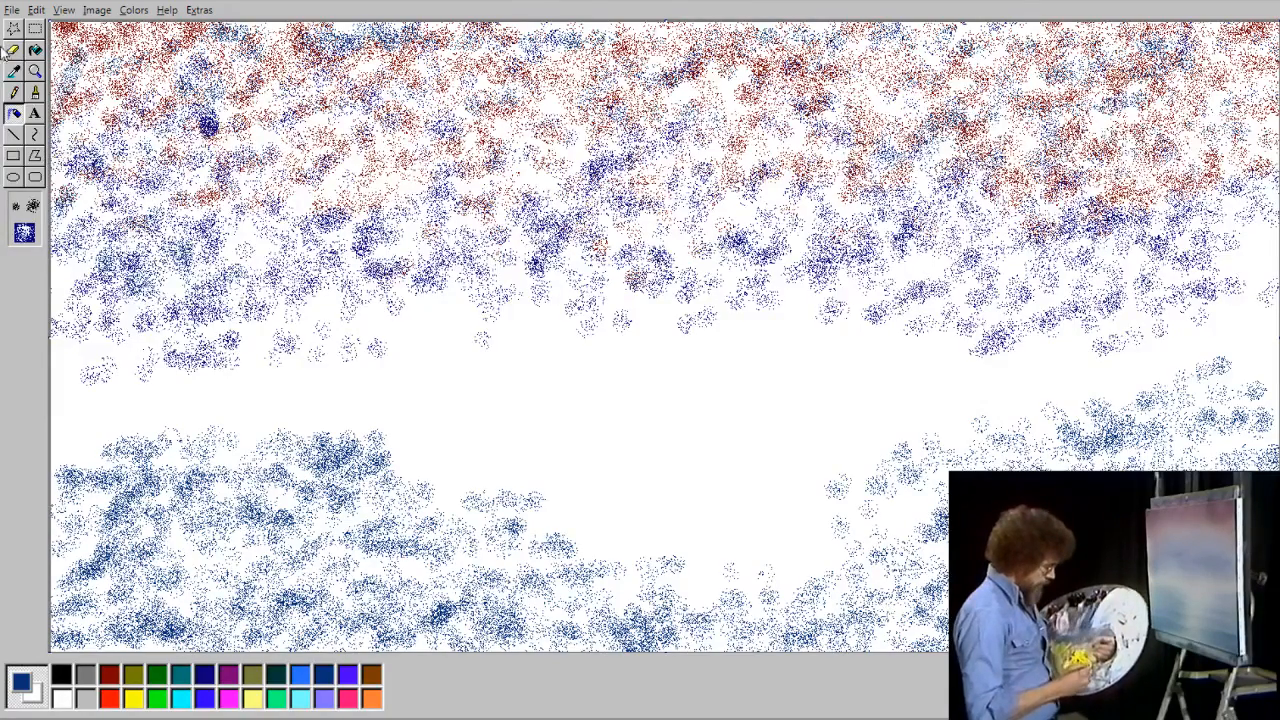
mouse_move(118, 158)
left_mouse_down()
mouse_move(70, 290)
mouse_move(141, 194)
mouse_move(815, 226)
mouse_move(786, 213)
mouse_move(1000, 278)
mouse_move(1198, 258)
mouse_move(1175, 150)
mouse_move(864, 70)
left_mouse_up()
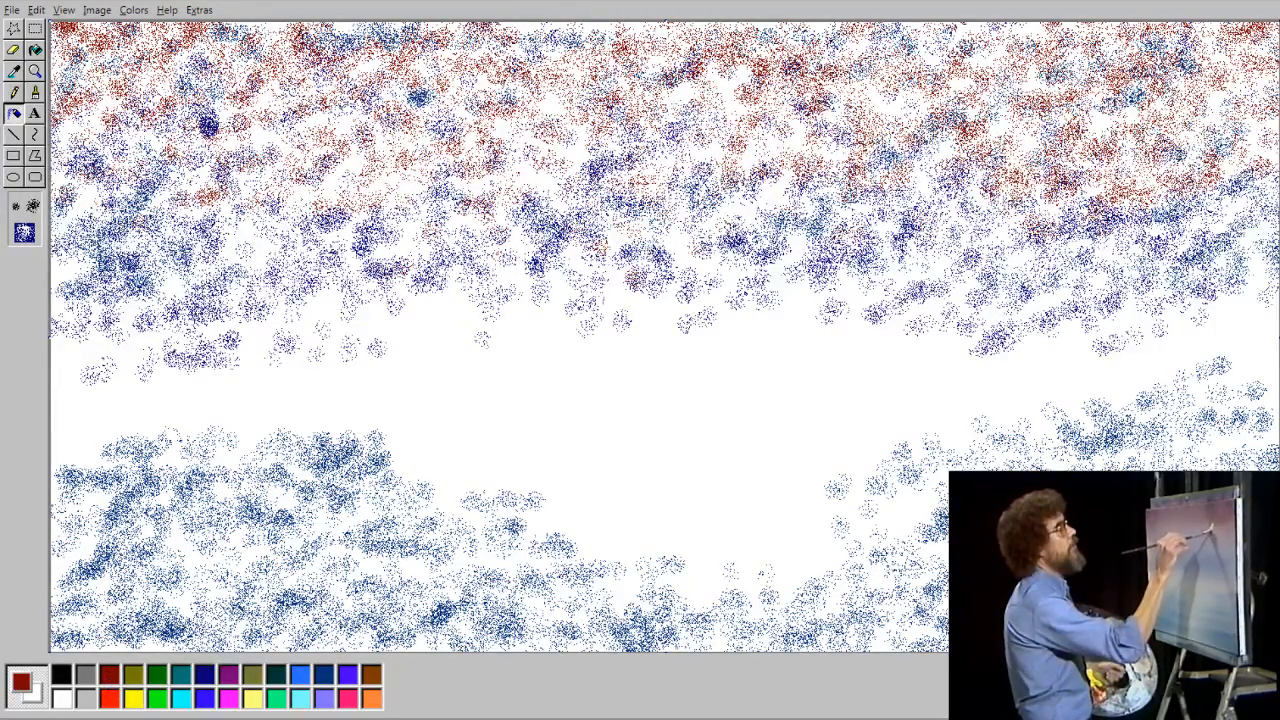
Step: Add another layer of dark red spray across the sky, from its left edge to its right edge
mouse_move(353, 236)
left_mouse_down()
mouse_move(486, 207)
mouse_move(439, 110)
mouse_move(257, 266)
left_mouse_up()
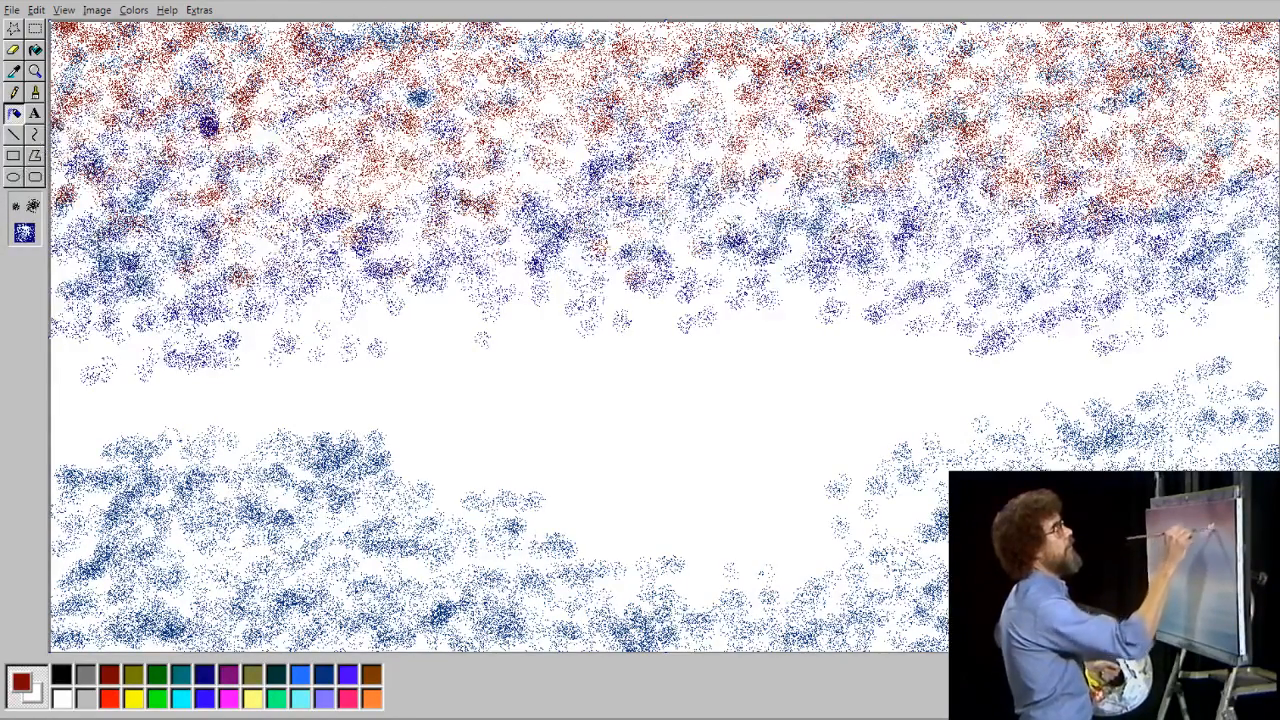
mouse_move(191, 190)
left_mouse_down()
mouse_move(82, 265)
mouse_move(139, 126)
mouse_move(457, 72)
mouse_move(660, 156)
mouse_move(503, 47)
left_mouse_up()
mouse_move(780, 101)
left_mouse_down()
mouse_move(912, 120)
mouse_move(956, 161)
mouse_move(943, 67)
mouse_move(694, 62)
mouse_move(984, 104)
mouse_move(960, 163)
left_mouse_up()
mouse_move(990, 25)
left_mouse_down()
mouse_move(940, 90)
mouse_move(890, 80)
mouse_move(1188, 94)
mouse_move(1098, 232)
mouse_move(1250, 105)
mouse_move(1259, 152)
left_mouse_up()
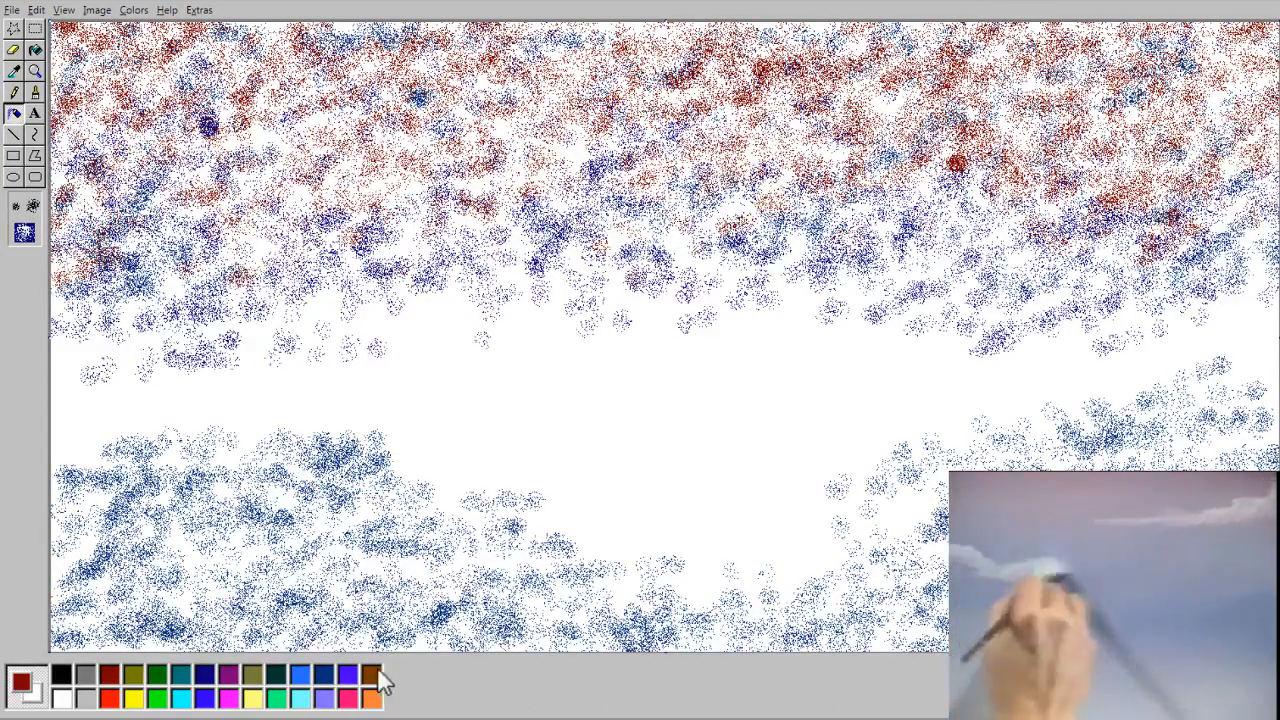
Step: Spray more dark steel blue into the sky, mostly over its left half and along the top
left_click(323, 676)
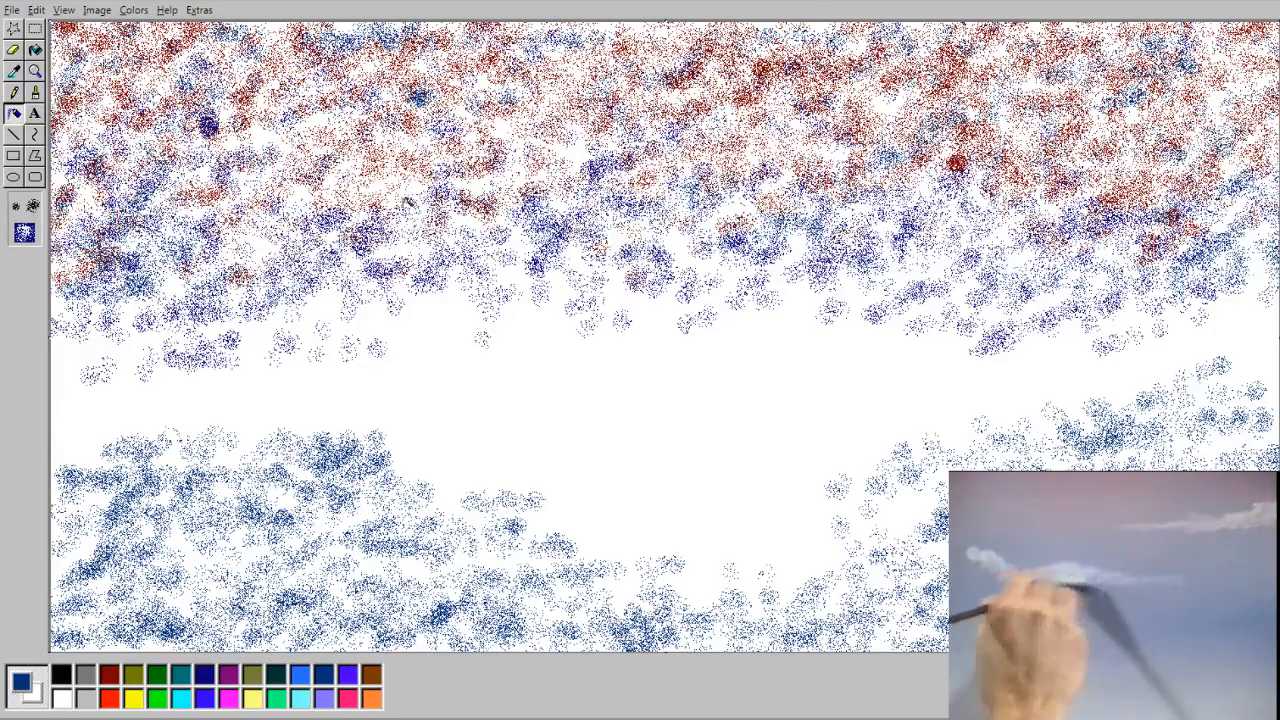
mouse_move(305, 231)
left_mouse_down()
mouse_move(500, 240)
mouse_move(465, 206)
mouse_move(264, 182)
mouse_move(242, 131)
mouse_move(280, 160)
mouse_move(330, 96)
mouse_move(277, 63)
mouse_move(139, 63)
left_mouse_up()
mouse_move(64, 138)
left_mouse_down()
mouse_move(70, 228)
mouse_move(128, 122)
left_mouse_up()
mouse_move(340, 260)
left_mouse_down()
mouse_move(436, 226)
mouse_move(425, 188)
mouse_move(535, 96)
mouse_move(470, 152)
mouse_move(598, 157)
mouse_move(502, 83)
mouse_move(575, 37)
mouse_move(947, 75)
mouse_move(985, 136)
mouse_move(1131, 172)
mouse_move(1200, 88)
mouse_move(911, 66)
mouse_move(952, 42)
mouse_move(849, 13)
mouse_move(474, 47)
mouse_move(720, 32)
mouse_move(268, 26)
mouse_move(204, 44)
left_mouse_up()
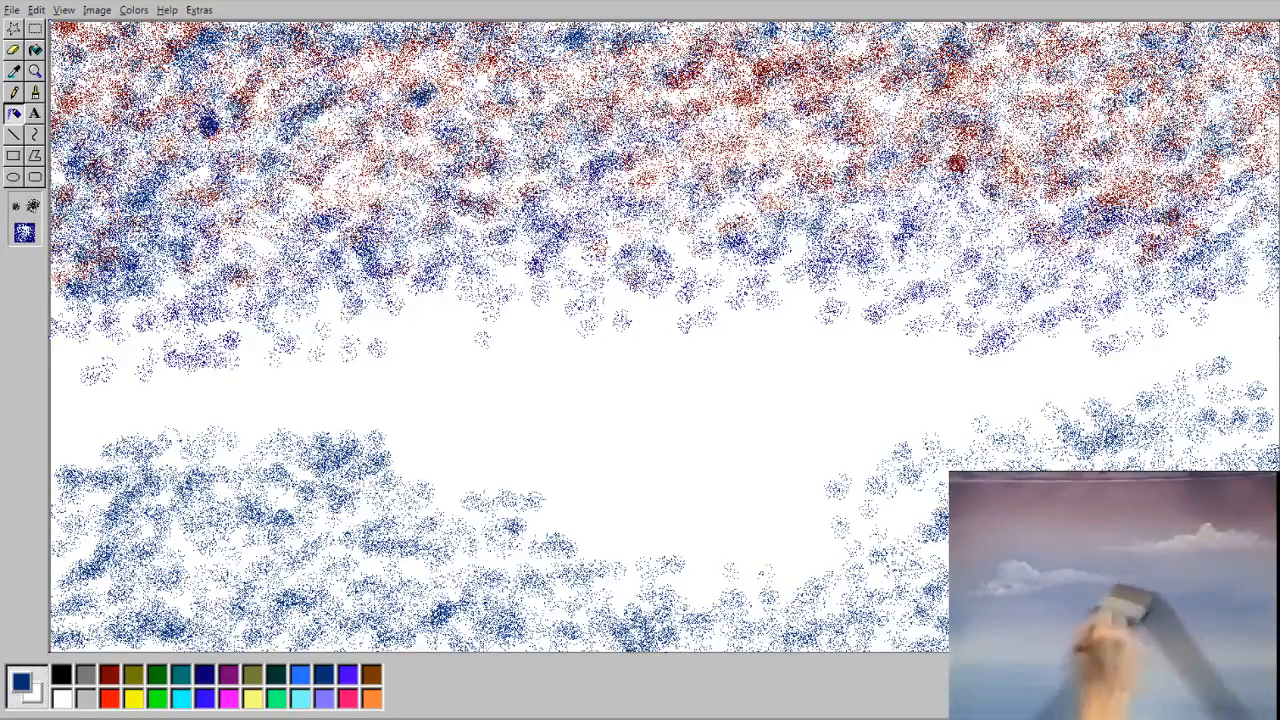
Step: Spray purple over the whole sky to blend the red and blue areas
left_click(228, 676)
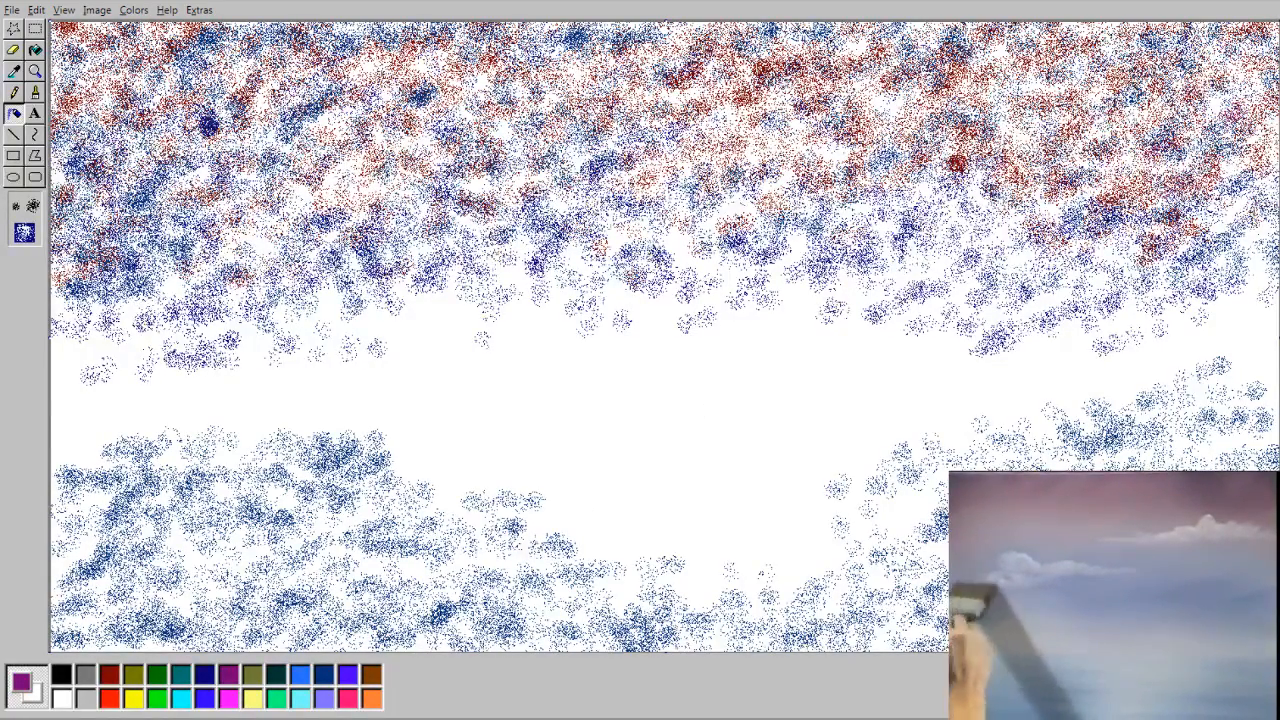
mouse_move(1168, 198)
left_mouse_down()
mouse_move(1242, 175)
mouse_move(1257, 196)
mouse_move(1206, 44)
mouse_move(1000, 87)
mouse_move(946, 65)
mouse_move(950, 30)
left_mouse_up()
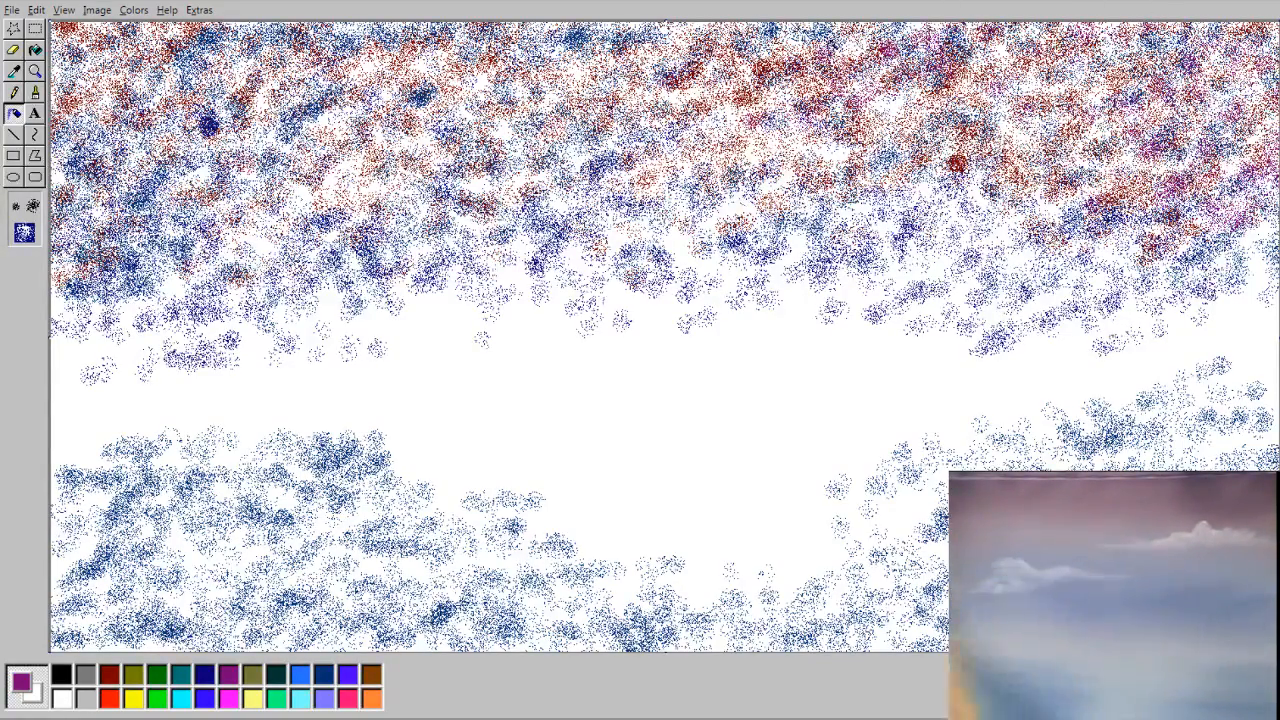
mouse_move(838, 113)
left_mouse_down()
mouse_move(848, 124)
mouse_move(769, 48)
mouse_move(622, 87)
mouse_move(385, 184)
mouse_move(420, 154)
mouse_move(376, 157)
mouse_move(351, 109)
mouse_move(308, 88)
mouse_move(114, 61)
mouse_move(299, 34)
mouse_move(230, 229)
mouse_move(250, 255)
mouse_move(200, 268)
mouse_move(152, 252)
mouse_move(148, 225)
mouse_move(95, 199)
mouse_move(354, 200)
mouse_move(530, 170)
mouse_move(416, 210)
left_mouse_up()
mouse_move(700, 120)
left_mouse_down()
mouse_move(720, 180)
mouse_move(885, 105)
mouse_move(885, 170)
mouse_move(1060, 190)
mouse_move(1135, 235)
mouse_move(1251, 243)
left_mouse_up()
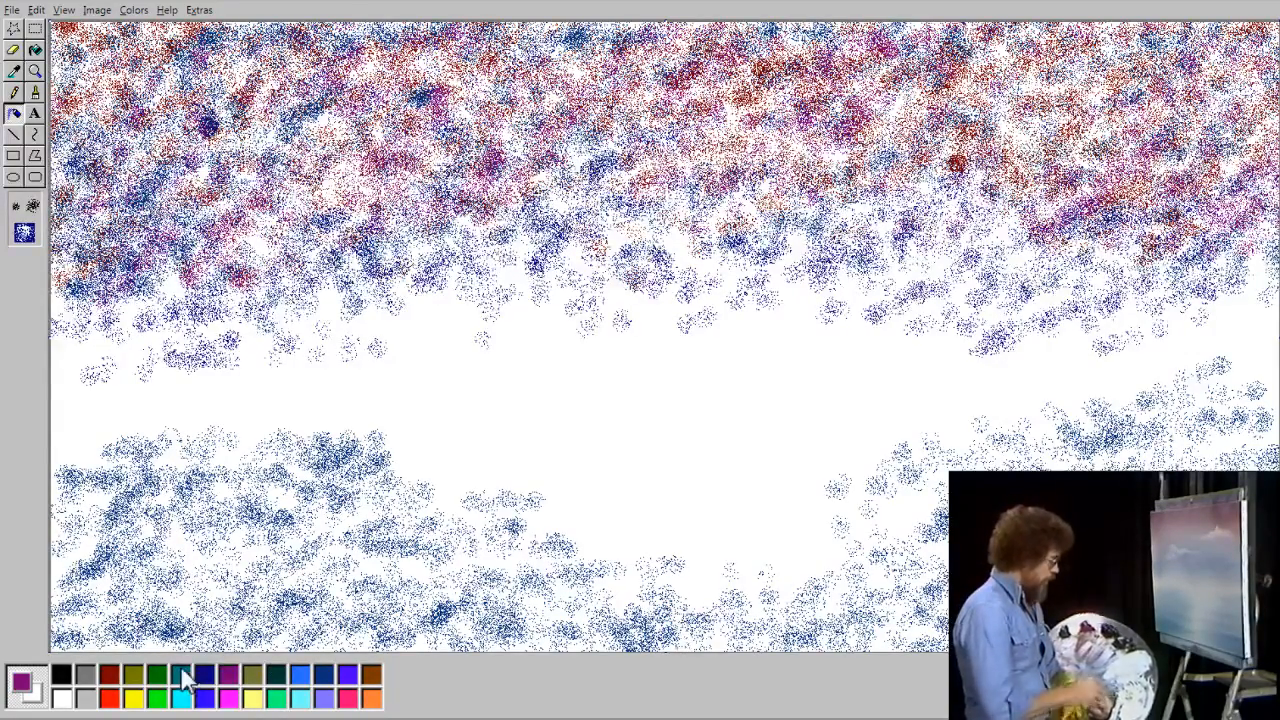
Step: Spray a white cloud in the right part of the sky and outline its edge in white with the Brush
left_click(61, 700)
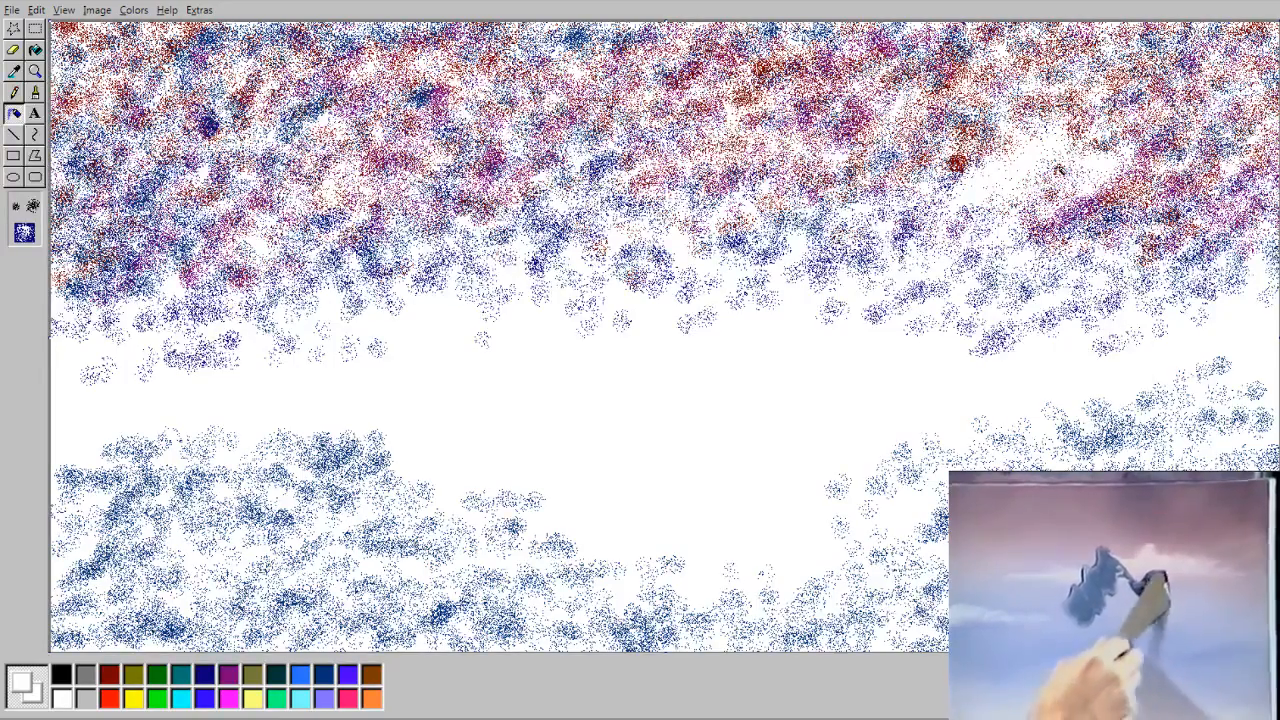
mouse_move(1140, 178)
left_mouse_down()
mouse_move(1068, 200)
mouse_move(1028, 177)
mouse_move(1122, 174)
left_mouse_up()
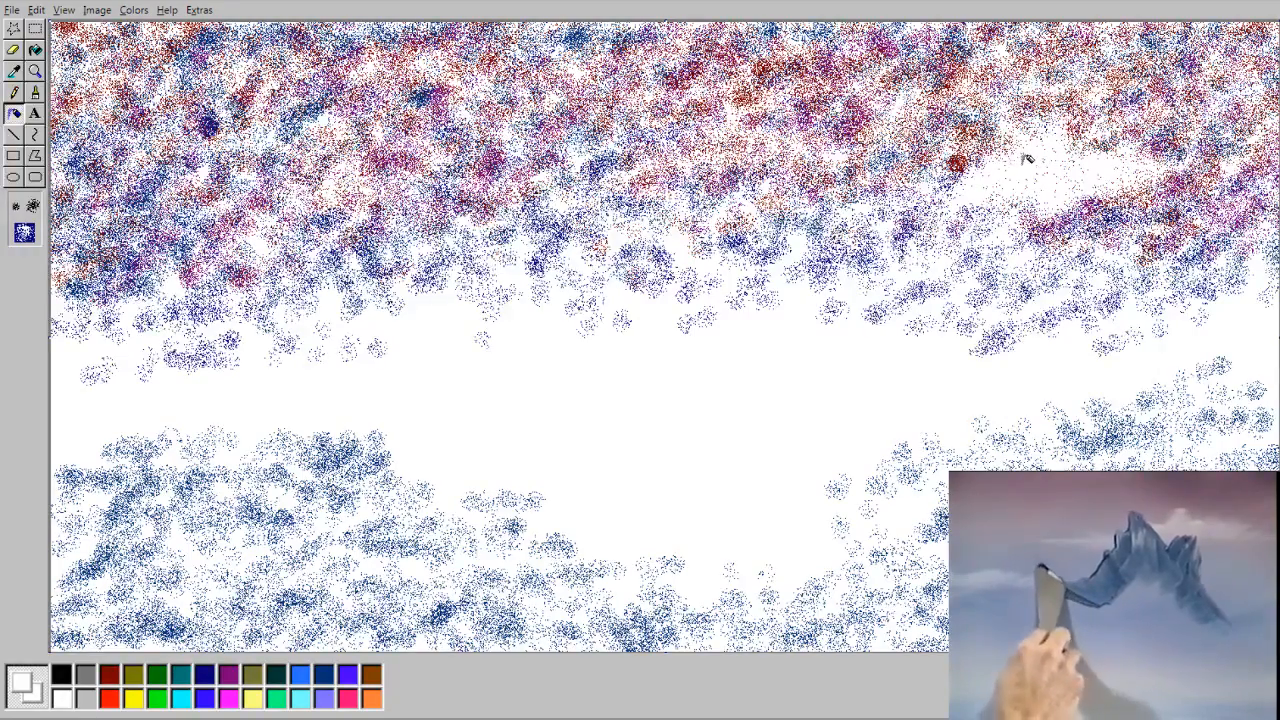
left_click(35, 92)
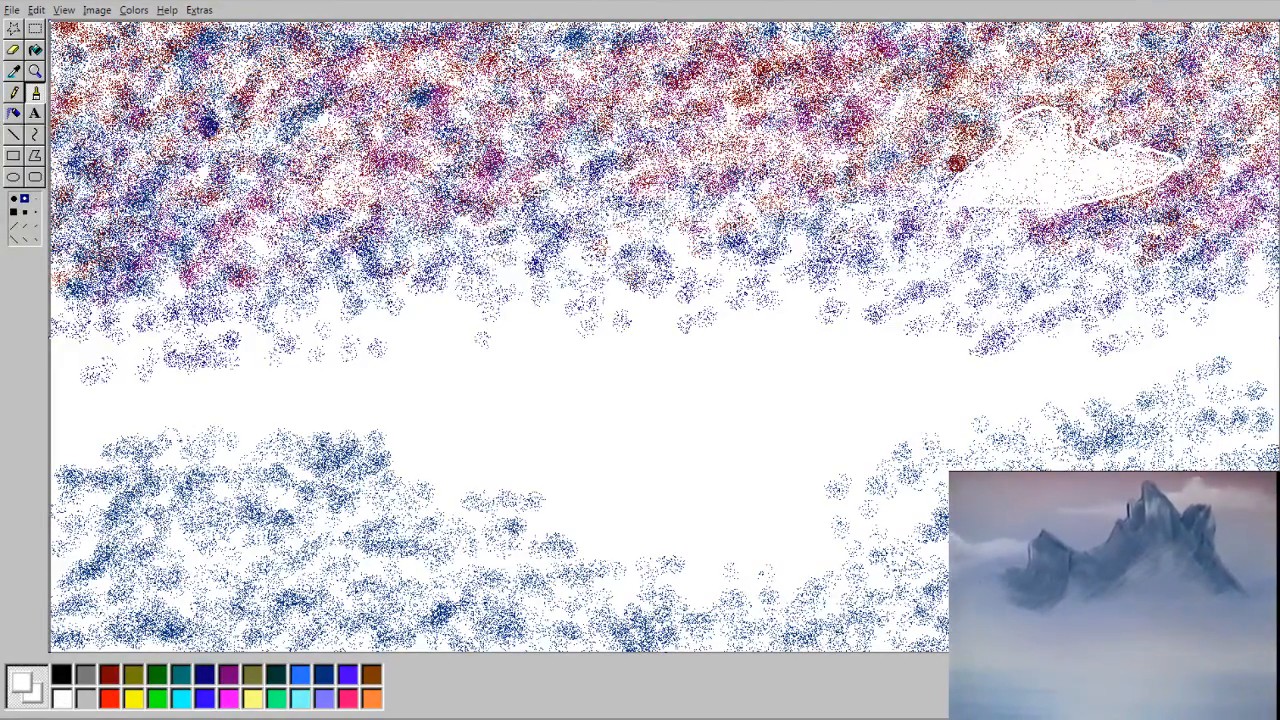
Step: Spray a second, softer white cloud in the left-center of the sky with the Airbrush
left_click(14, 113)
left_click_drag(537, 200, 479, 214)
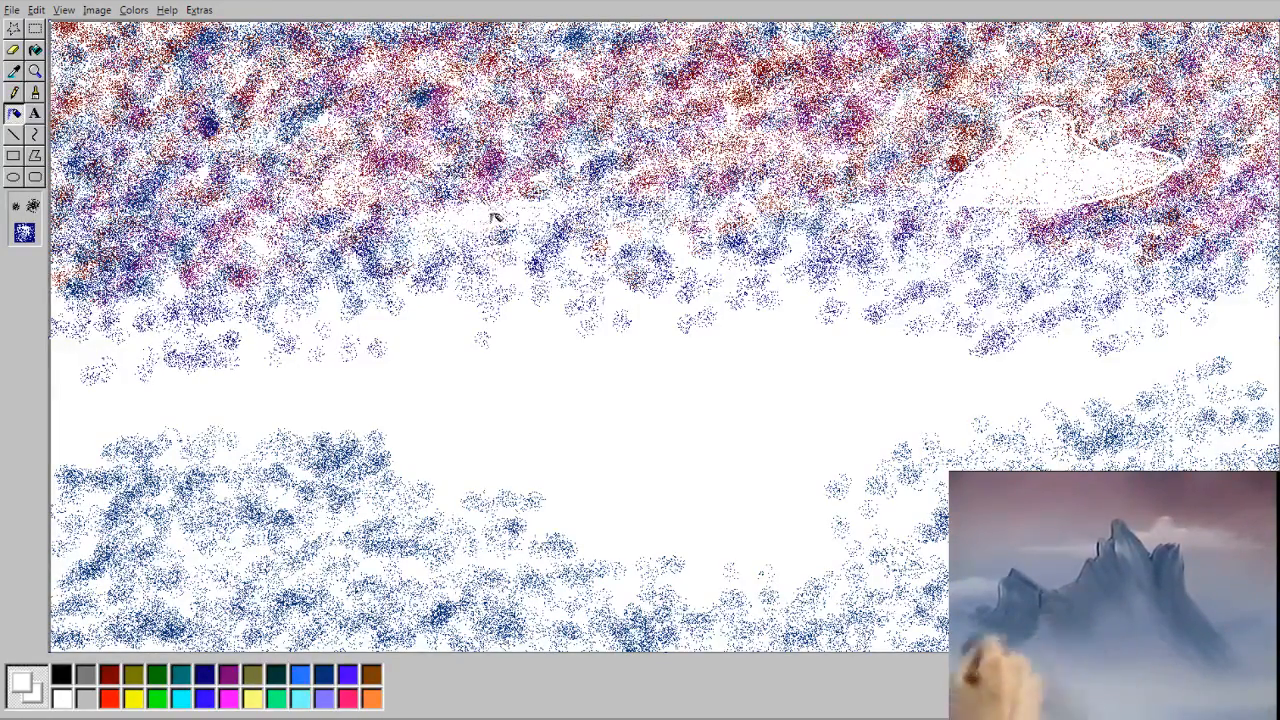
mouse_move(398, 210)
left_mouse_down()
mouse_move(392, 228)
mouse_move(416, 234)
left_mouse_up()
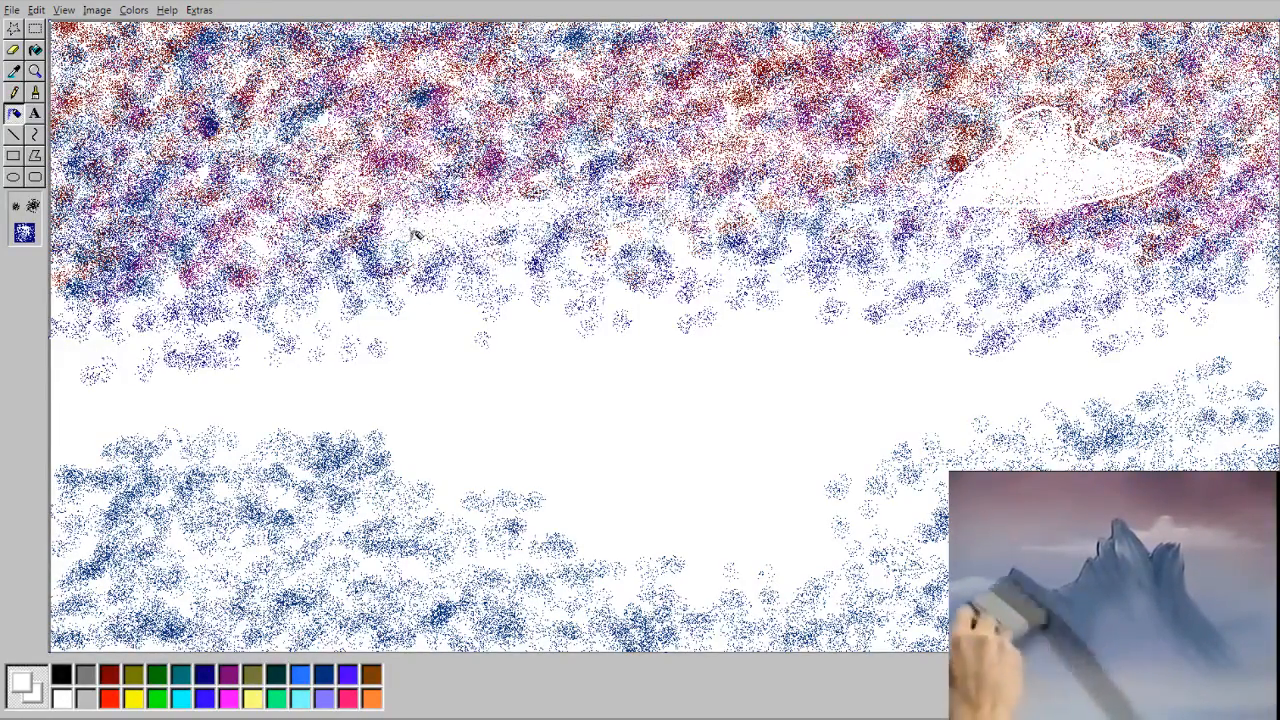
mouse_move(352, 205)
left_mouse_down()
mouse_move(340, 238)
mouse_move(368, 250)
mouse_move(372, 226)
mouse_move(430, 195)
mouse_move(470, 194)
left_mouse_up()
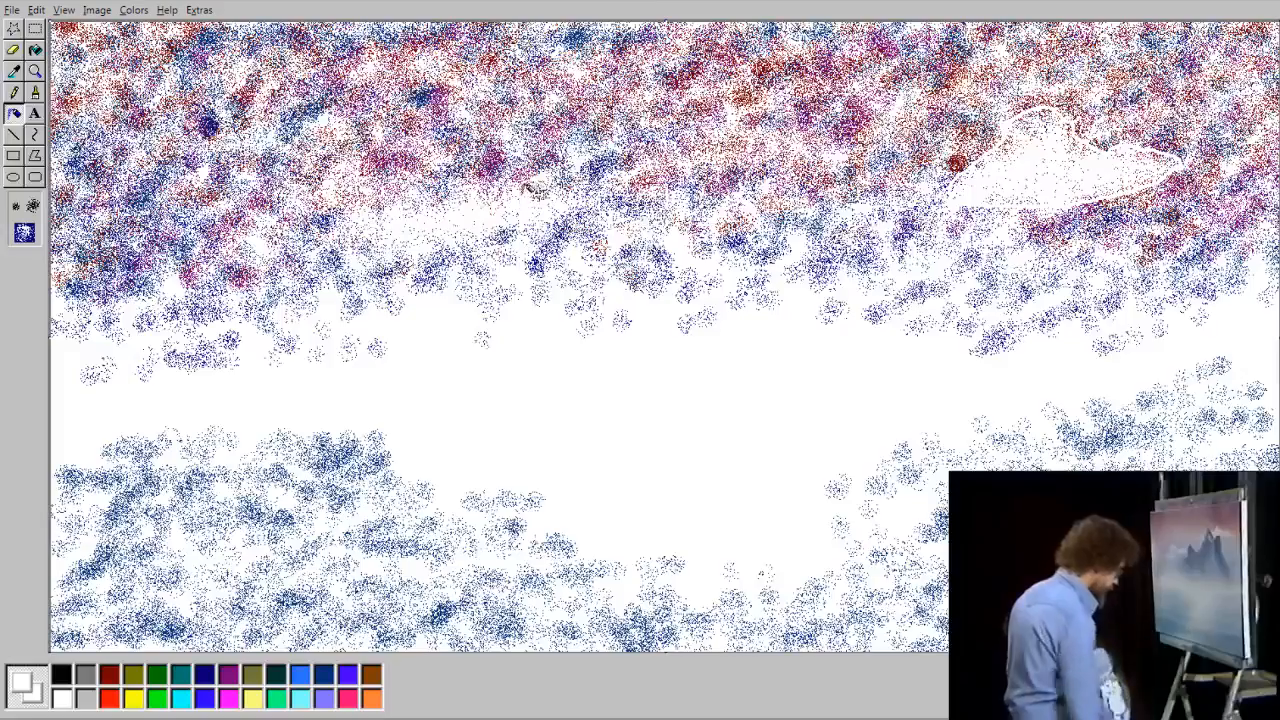
mouse_move(459, 173)
left_mouse_down()
mouse_move(496, 188)
mouse_move(472, 158)
mouse_move(511, 156)
left_mouse_up()
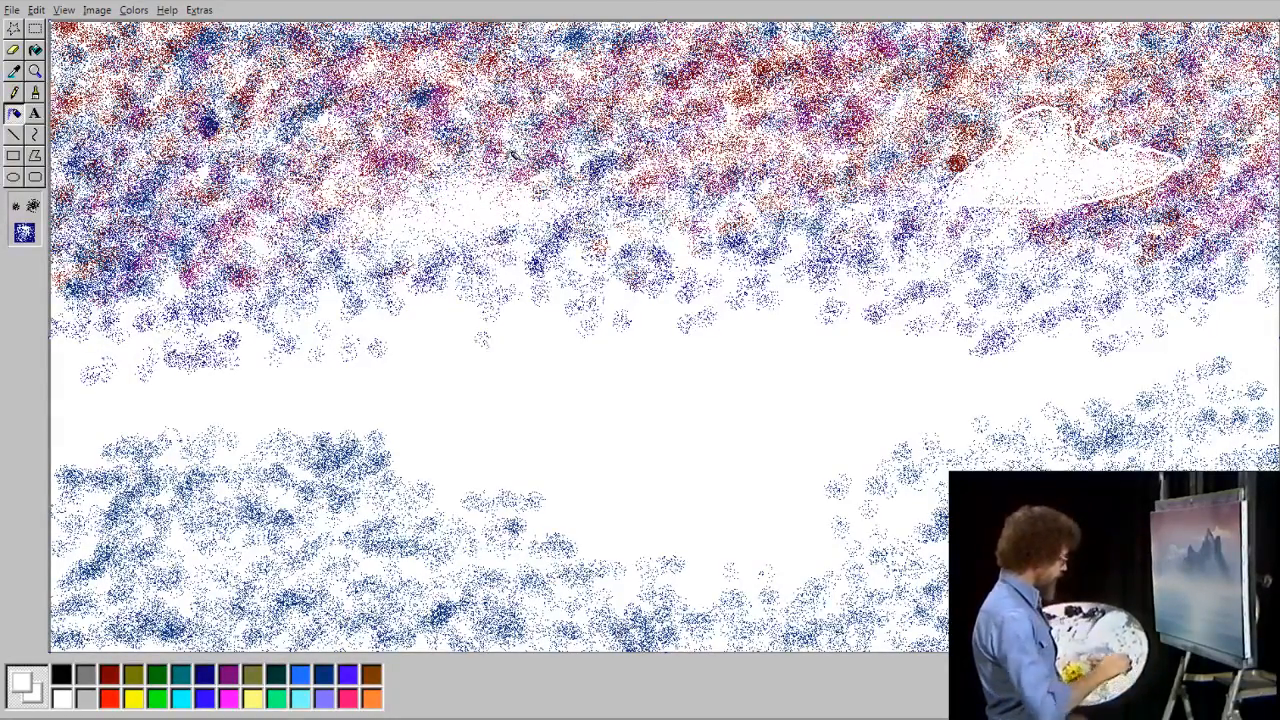
Step: Sketch the jagged outline of two mountain peaks in dark gray below the clouds with the Pencil
left_click(87, 675)
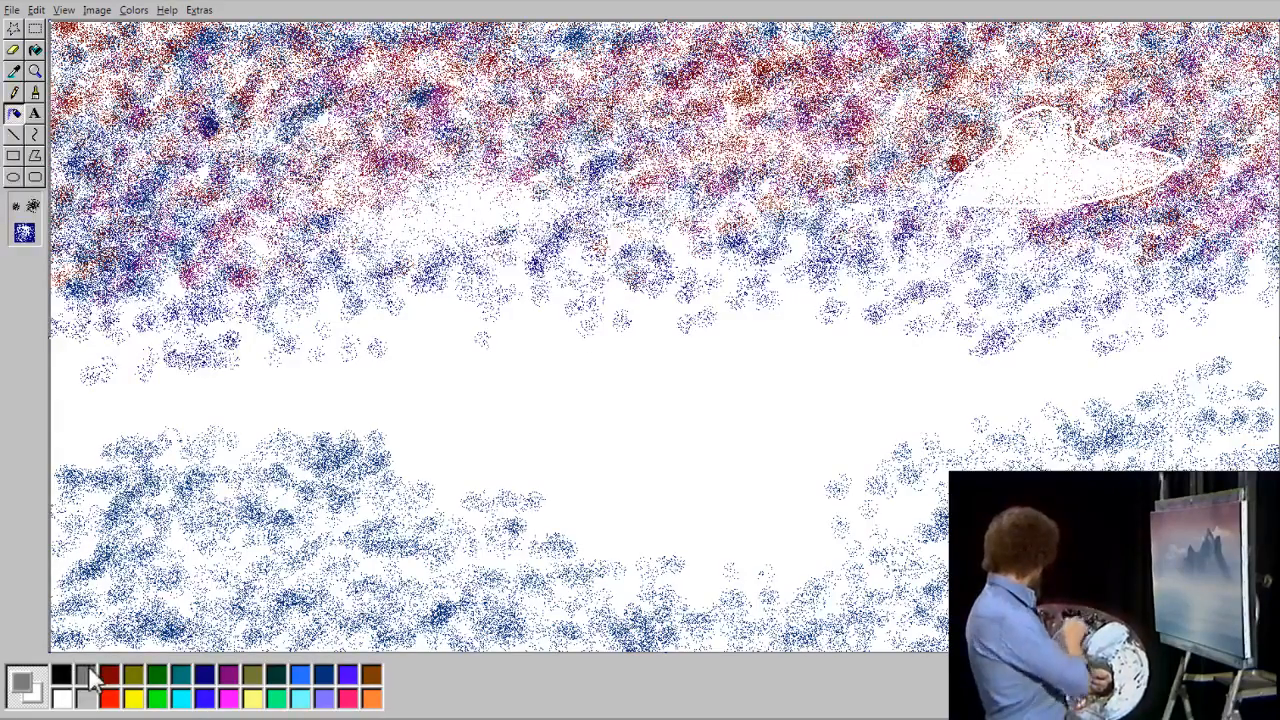
left_click(17, 93)
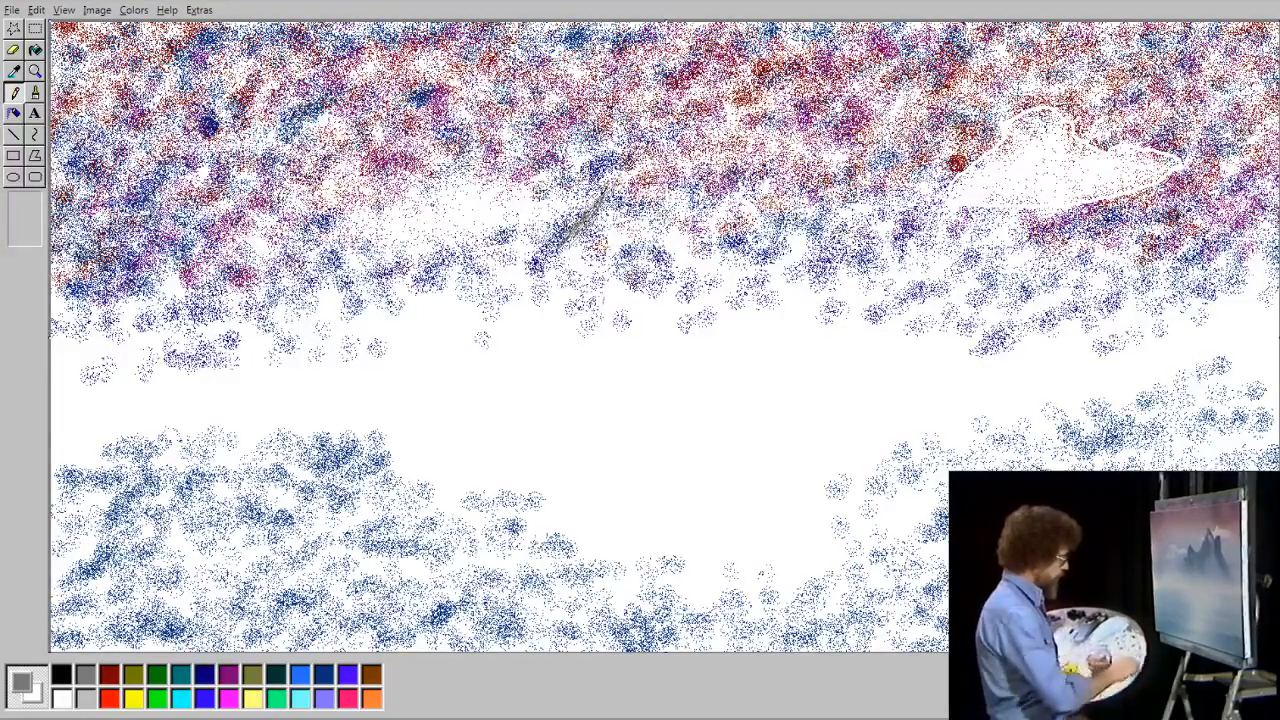
left_click_drag(643, 194, 674, 257)
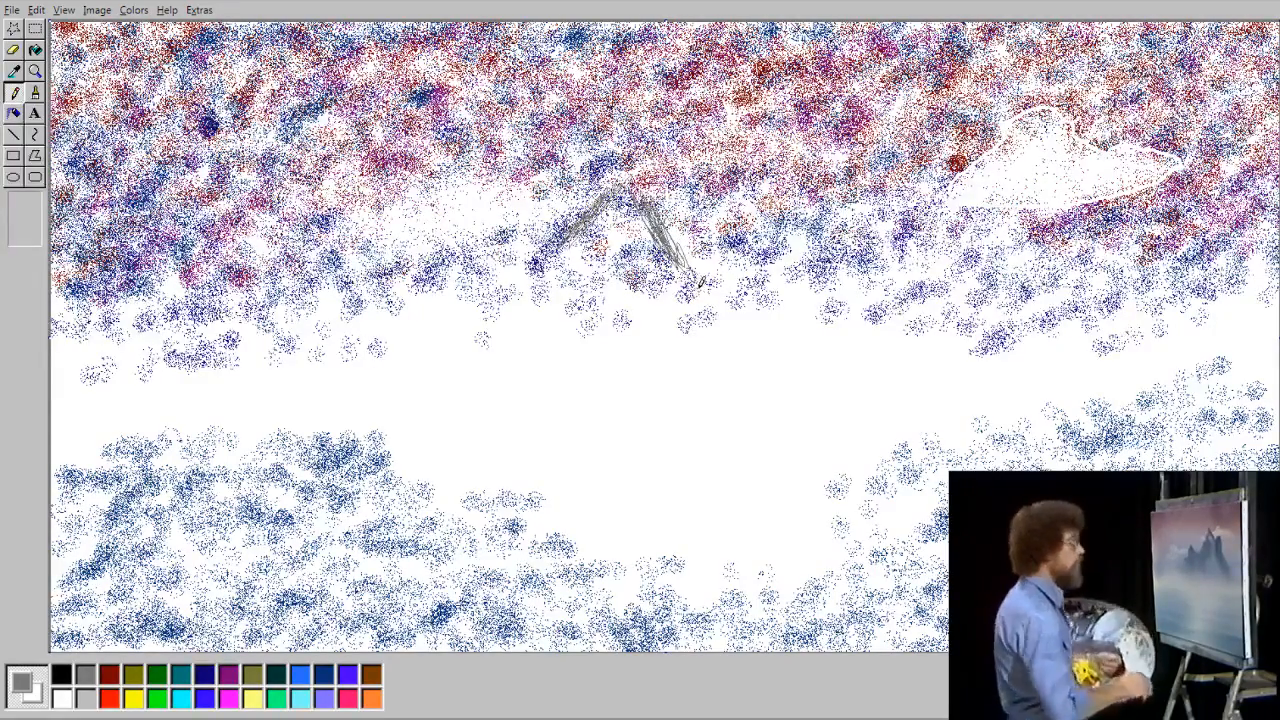
left_click_drag(700, 272, 765, 200)
mouse_move(800, 143)
left_mouse_down()
mouse_move(758, 212)
mouse_move(804, 141)
mouse_move(836, 164)
mouse_move(893, 250)
mouse_move(902, 226)
mouse_move(913, 245)
mouse_move(946, 203)
left_mouse_up()
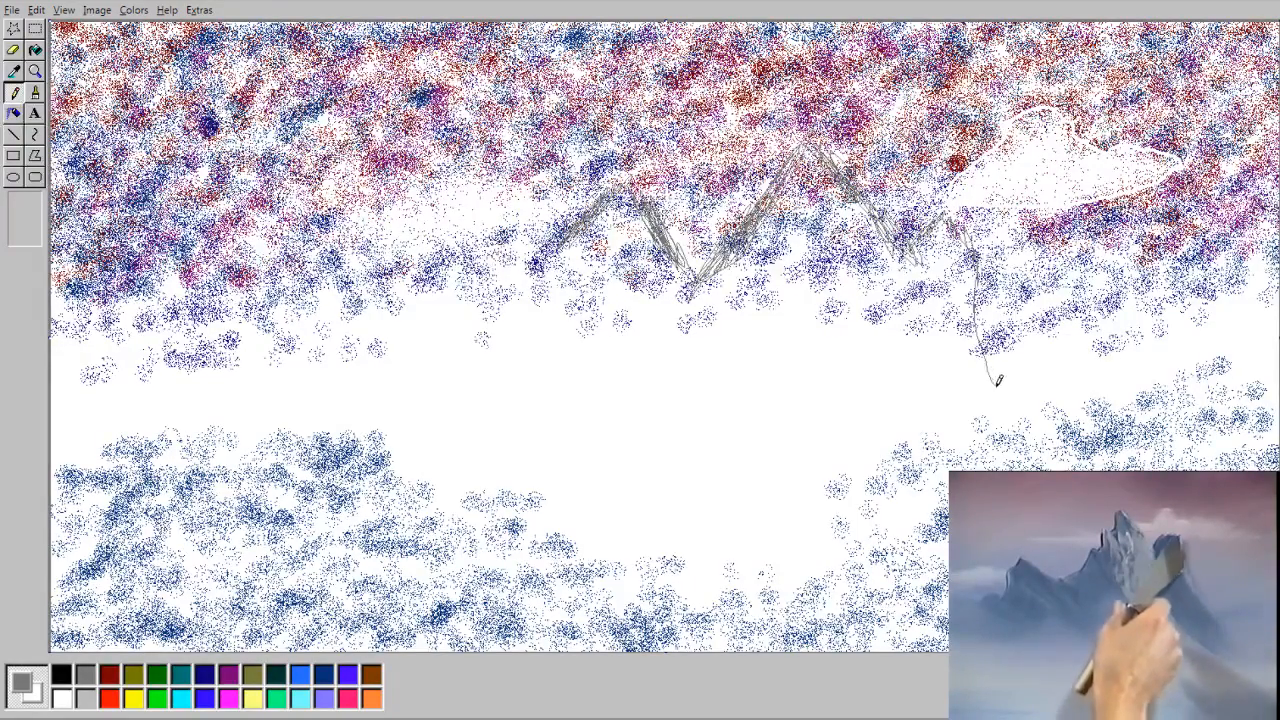
Step: Thicken the mountain's right slope, sketch its lower left slope, and add a thin ridge line extending to the right
left_click_drag(1028, 412, 984, 283)
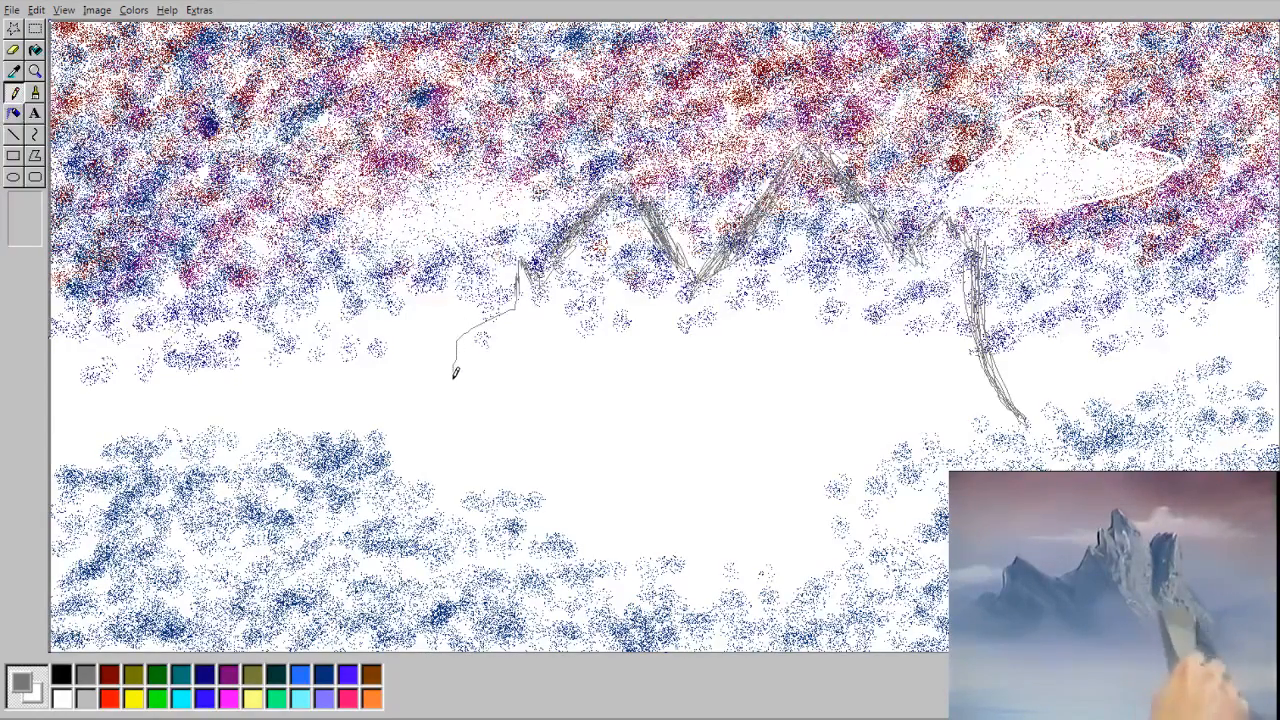
left_click_drag(452, 378, 490, 313)
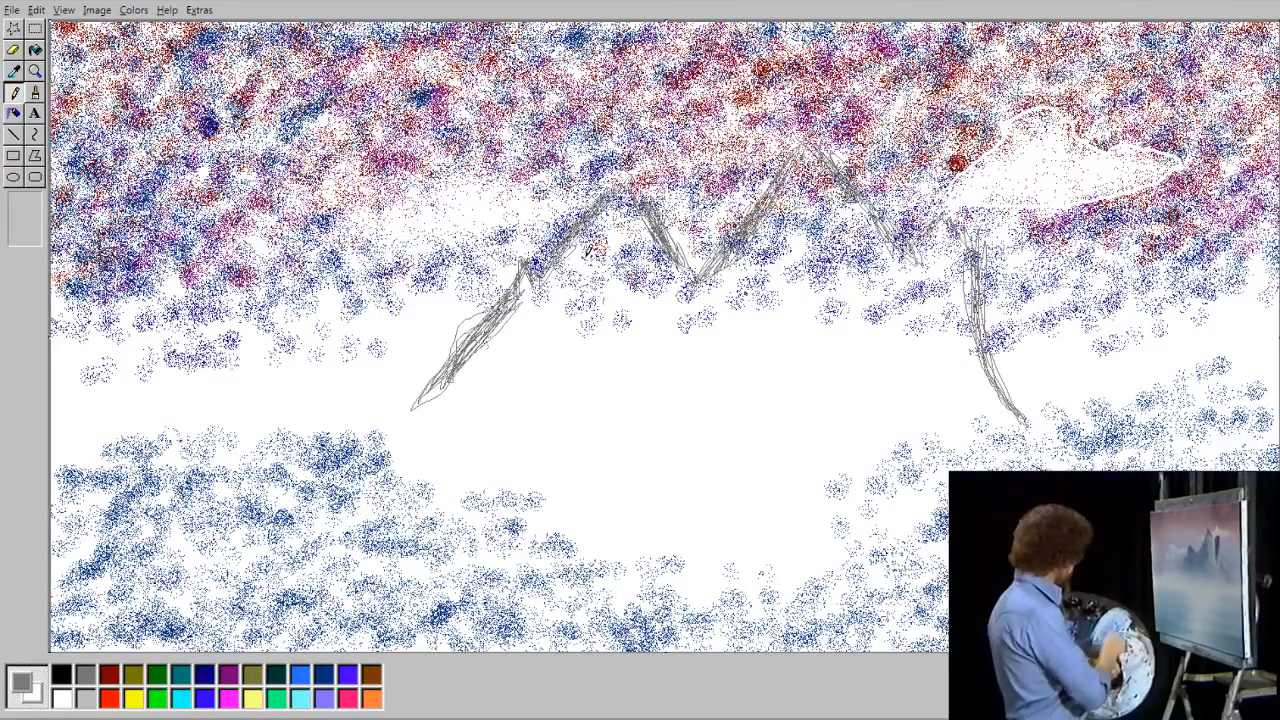
mouse_move(996, 276)
left_mouse_down()
mouse_move(1010, 258)
mouse_move(1190, 268)
left_mouse_up()
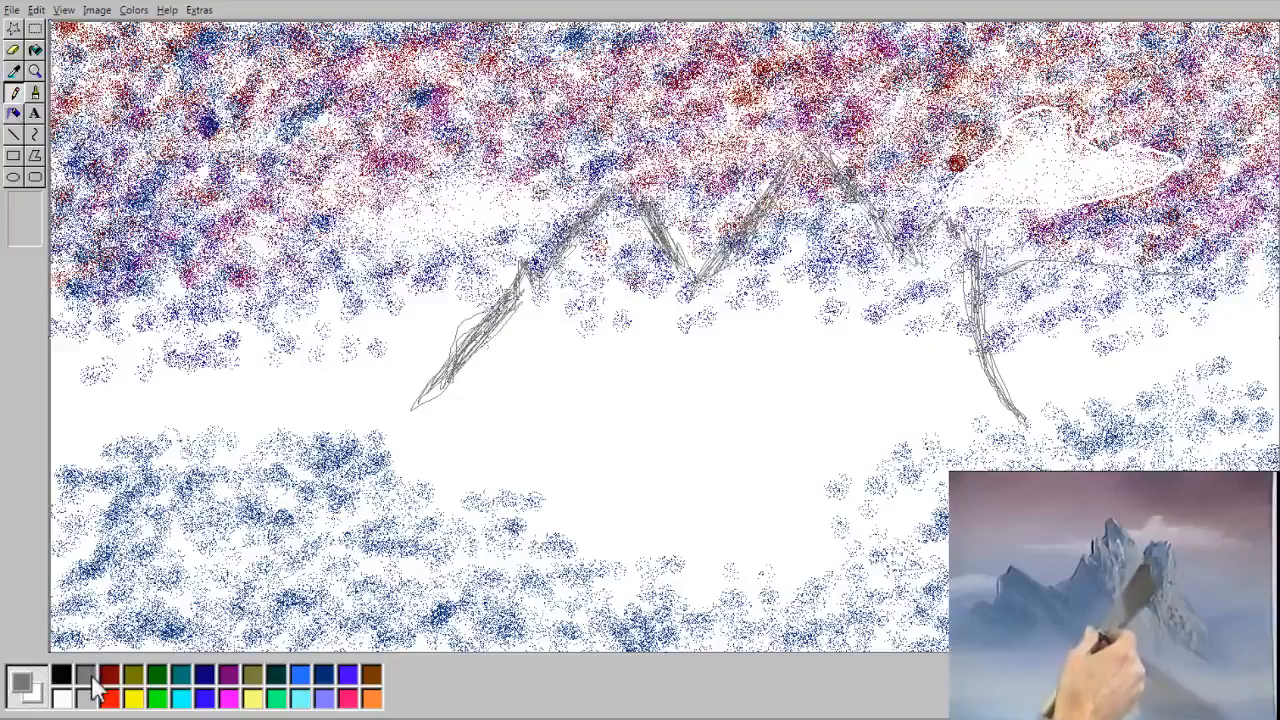
Step: Airbrush dark gray along the tall and right peaks' outlines and fill the inside of their right half
left_click(12, 113)
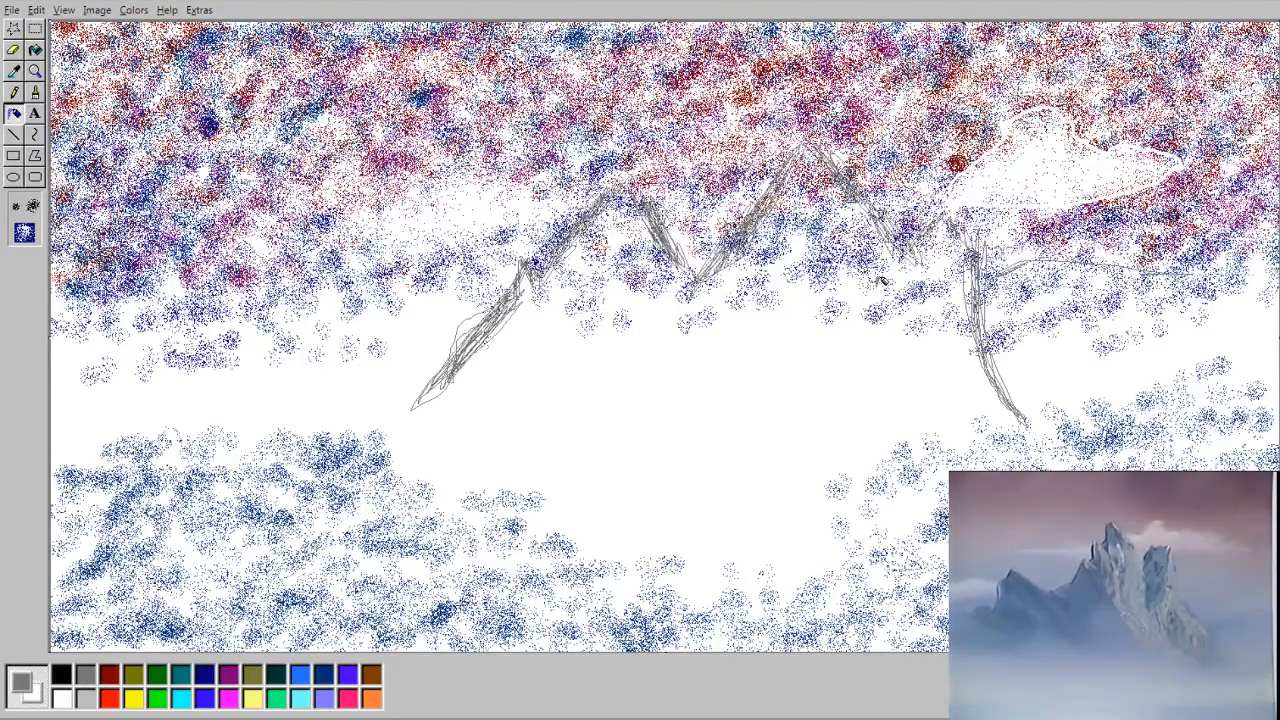
mouse_move(840, 205)
left_mouse_down()
mouse_move(875, 250)
mouse_move(835, 180)
mouse_move(858, 232)
mouse_move(882, 218)
mouse_move(861, 195)
mouse_move(770, 190)
mouse_move(785, 165)
mouse_move(705, 285)
left_mouse_up()
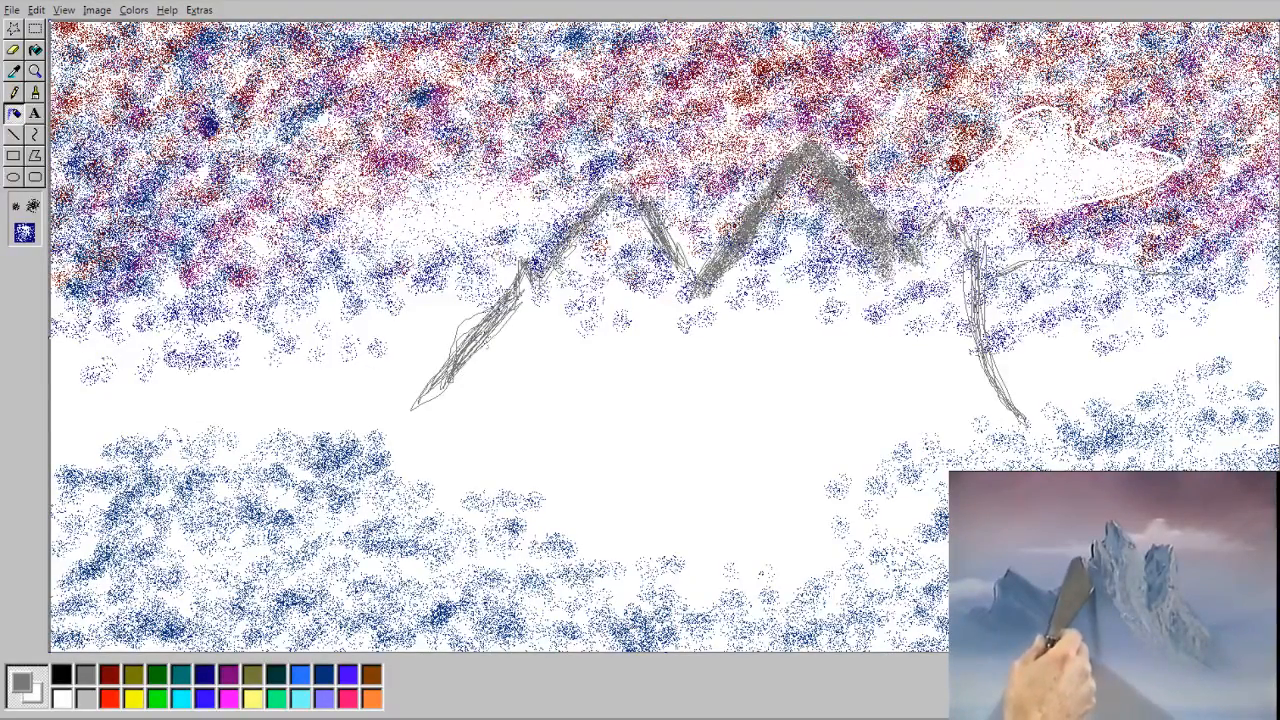
mouse_move(925, 256)
left_mouse_down()
mouse_move(933, 226)
mouse_move(985, 262)
mouse_move(980, 335)
mouse_move(1027, 426)
mouse_move(986, 352)
left_mouse_up()
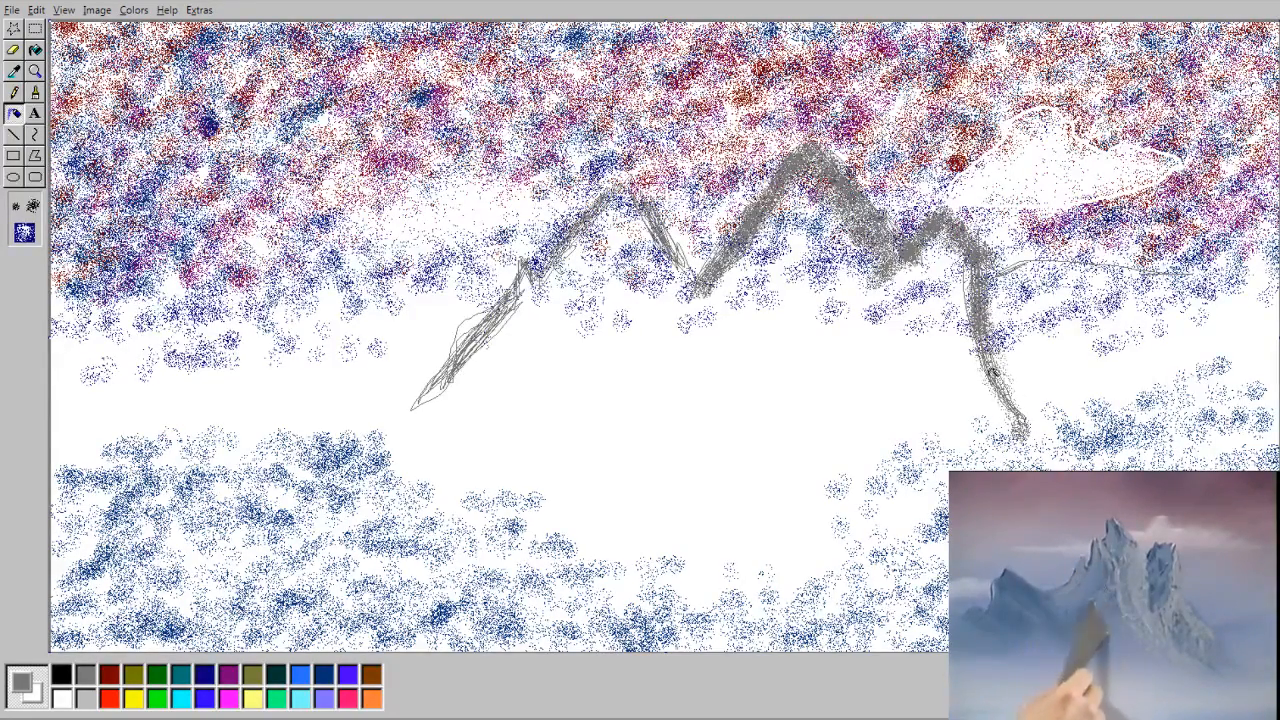
mouse_move(895, 262)
left_mouse_down()
mouse_move(920, 343)
mouse_move(900, 295)
mouse_move(918, 390)
mouse_move(938, 355)
left_mouse_up()
mouse_move(835, 290)
left_mouse_down()
mouse_move(883, 347)
mouse_move(885, 280)
mouse_move(878, 293)
mouse_move(835, 228)
mouse_move(920, 284)
mouse_move(919, 256)
mouse_move(948, 242)
mouse_move(965, 290)
mouse_move(943, 303)
mouse_move(948, 293)
mouse_move(966, 318)
left_mouse_up()
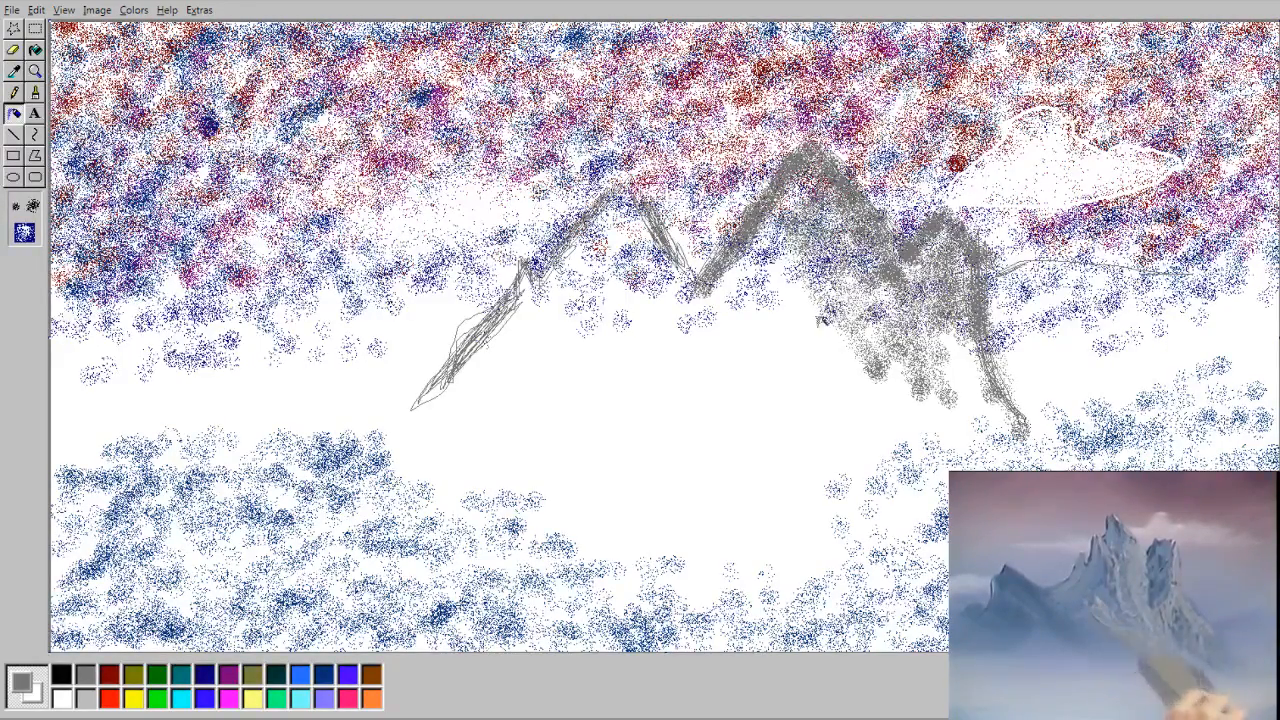
Step: Spray dark gray shading over the rest of the tall peak and across the whole left peak
mouse_move(800, 275)
left_mouse_down()
mouse_move(826, 334)
mouse_move(789, 228)
mouse_move(805, 330)
mouse_move(780, 320)
mouse_move(749, 334)
mouse_move(748, 288)
mouse_move(795, 265)
mouse_move(741, 236)
left_mouse_up()
mouse_move(632, 232)
left_mouse_down()
mouse_move(671, 283)
mouse_move(698, 283)
mouse_move(608, 226)
mouse_move(569, 248)
mouse_move(477, 372)
mouse_move(530, 350)
mouse_move(558, 296)
mouse_move(583, 320)
mouse_move(574, 260)
mouse_move(562, 283)
mouse_move(630, 272)
mouse_move(722, 334)
left_mouse_up()
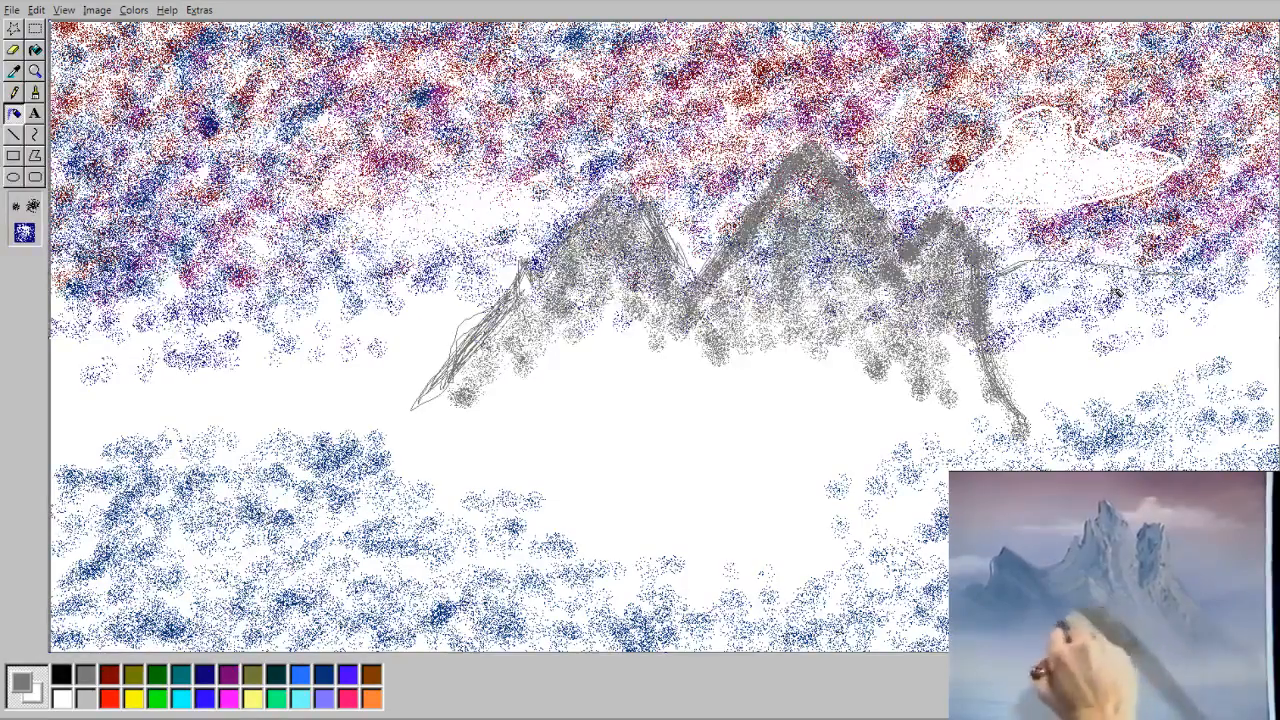
mouse_move(873, 322)
left_mouse_down()
mouse_move(994, 408)
mouse_move(958, 326)
mouse_move(878, 312)
mouse_move(842, 262)
mouse_move(785, 250)
mouse_move(550, 358)
mouse_move(572, 325)
mouse_move(498, 374)
left_mouse_up()
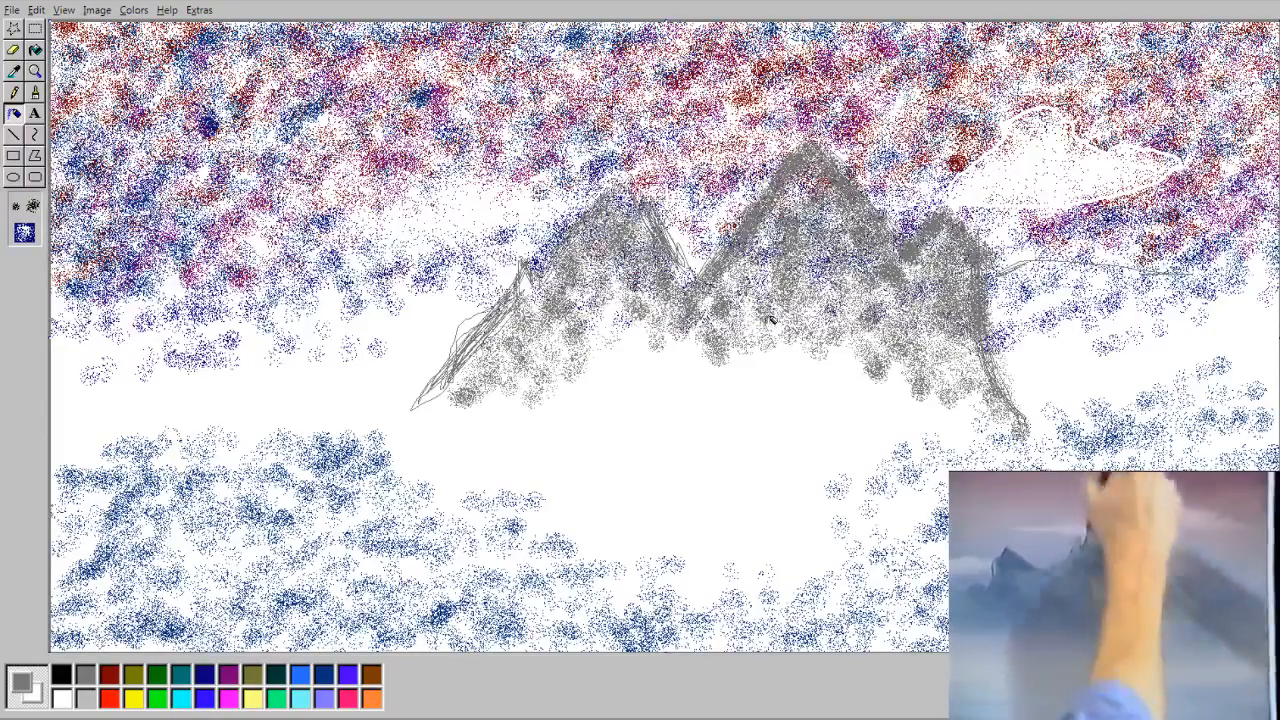
Step: Spray navy blue haze across the white band on both sides of the mountains and along their base
left_click(204, 674)
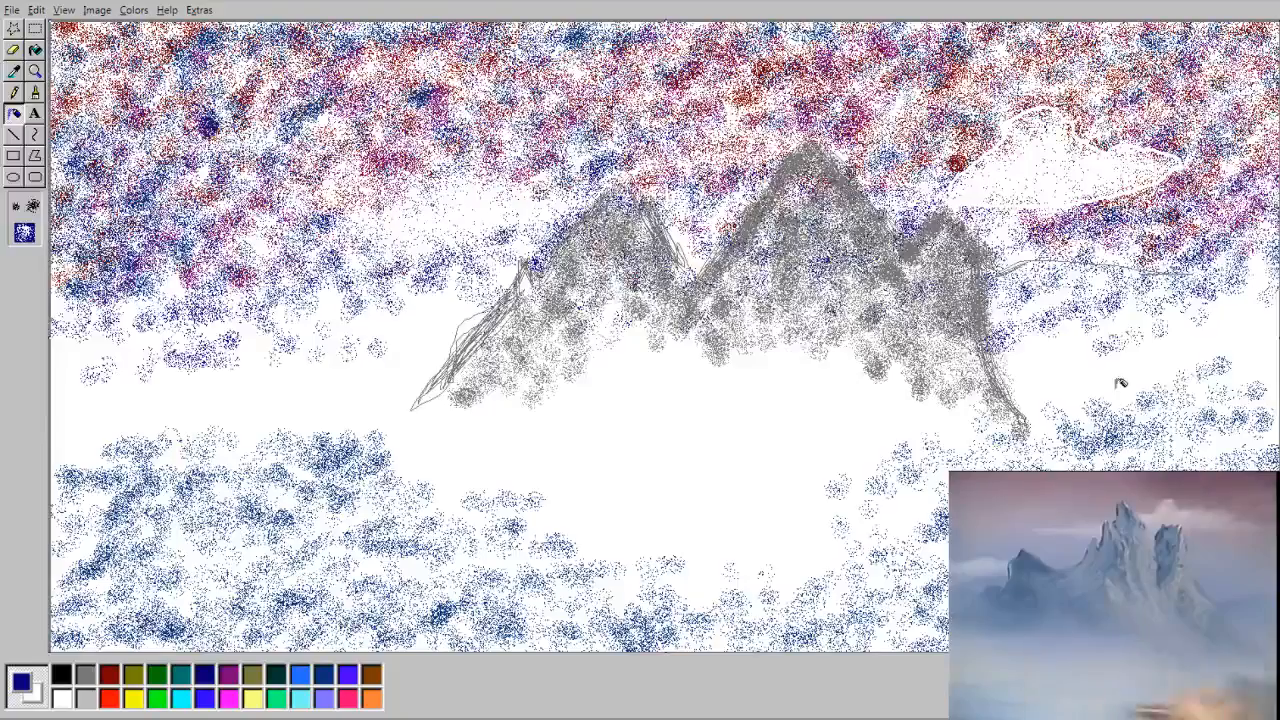
mouse_move(1140, 385)
left_mouse_down()
mouse_move(723, 423)
mouse_move(894, 394)
mouse_move(651, 360)
mouse_move(185, 430)
mouse_move(217, 440)
mouse_move(434, 375)
mouse_move(88, 430)
mouse_move(808, 386)
mouse_move(1079, 394)
mouse_move(1096, 358)
mouse_move(889, 376)
mouse_move(955, 447)
mouse_move(623, 354)
mouse_move(100, 350)
mouse_move(1229, 343)
mouse_move(820, 300)
left_mouse_up()
left_click_drag(1180, 364, 1264, 376)
mouse_move(250, 392)
left_mouse_down()
mouse_move(200, 405)
mouse_move(80, 390)
mouse_move(284, 378)
mouse_move(80, 420)
mouse_move(85, 372)
mouse_move(263, 420)
mouse_move(100, 433)
mouse_move(300, 355)
mouse_move(1128, 383)
left_mouse_up()
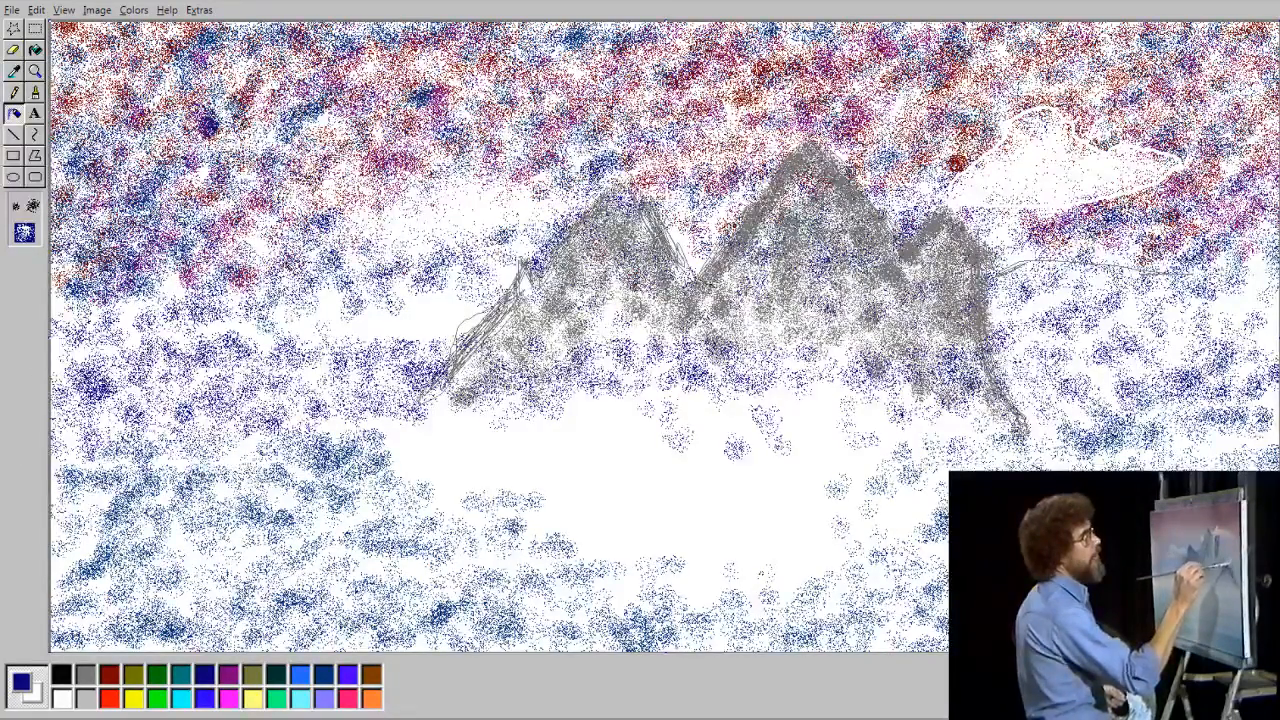
Step: Trace the mountain peaks, right slope and thin ridge line extending to the right in dark gray with the Brush
left_click(35, 92)
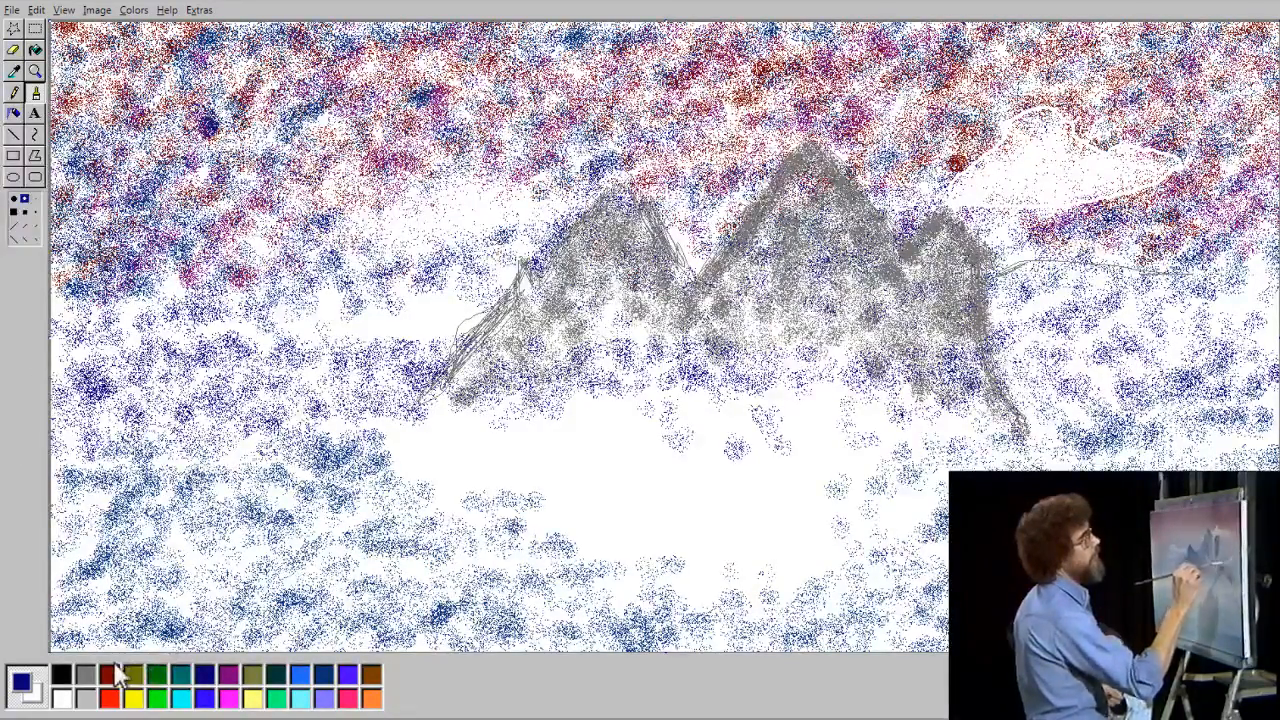
left_click(84, 676)
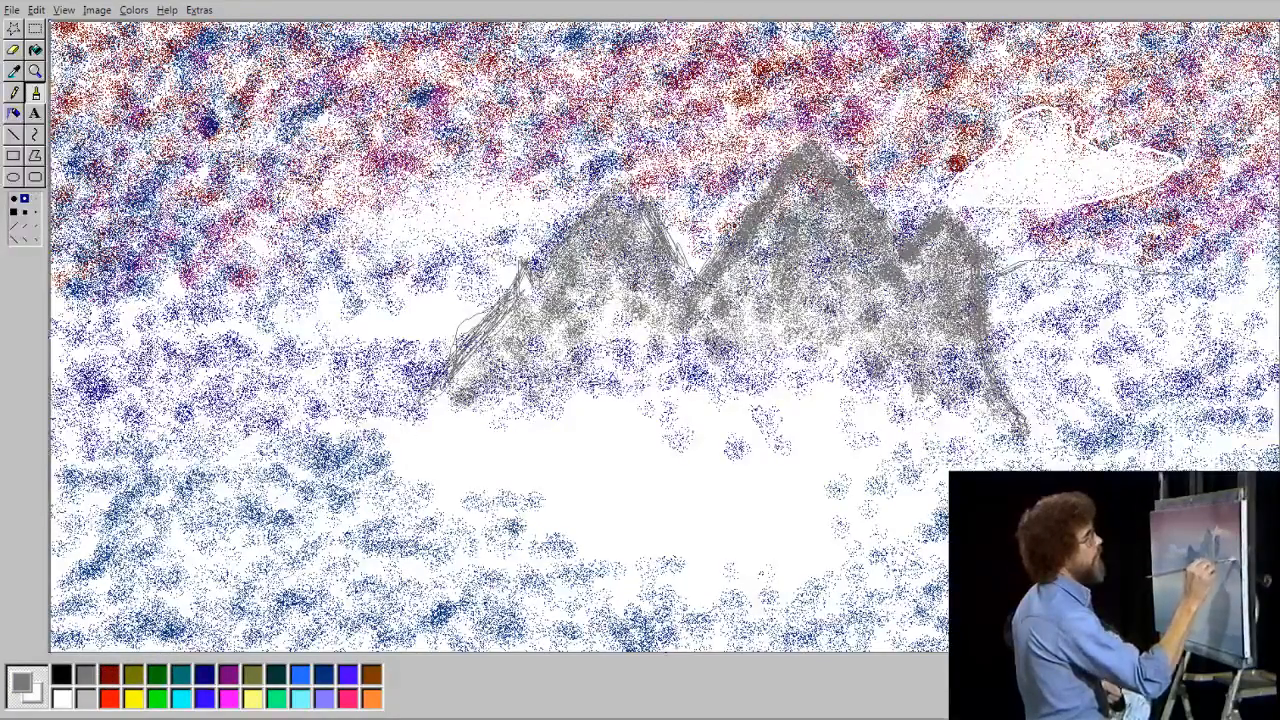
mouse_move(446, 376)
left_mouse_down()
mouse_move(621, 181)
mouse_move(655, 226)
mouse_move(768, 178)
mouse_move(884, 219)
mouse_move(904, 245)
mouse_move(933, 213)
left_mouse_up()
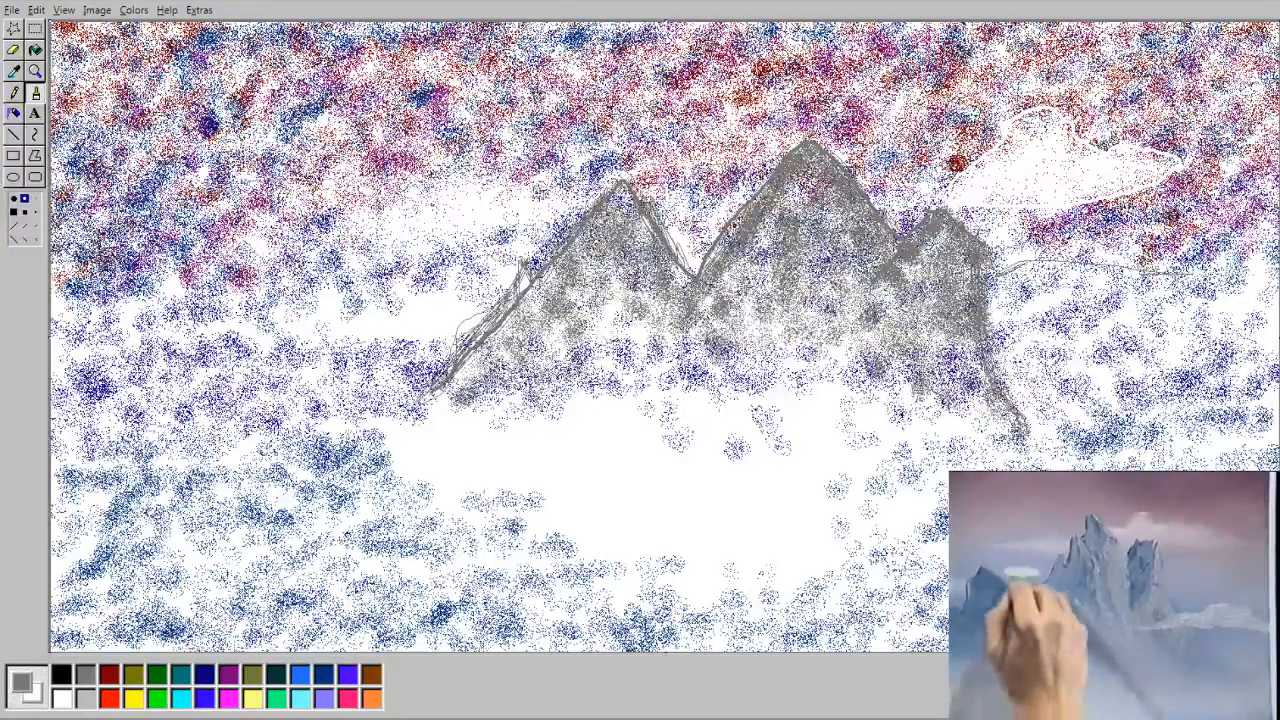
left_click_drag(1003, 384, 1021, 434)
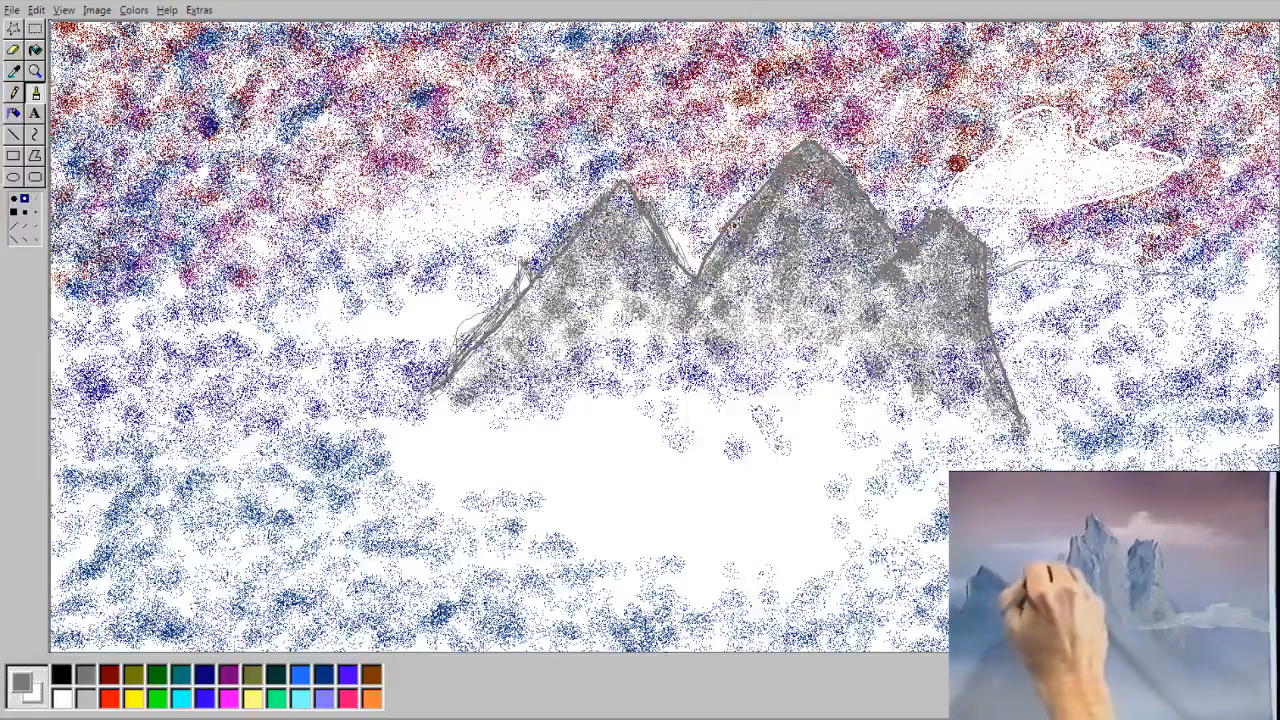
left_click_drag(1085, 266, 1220, 264)
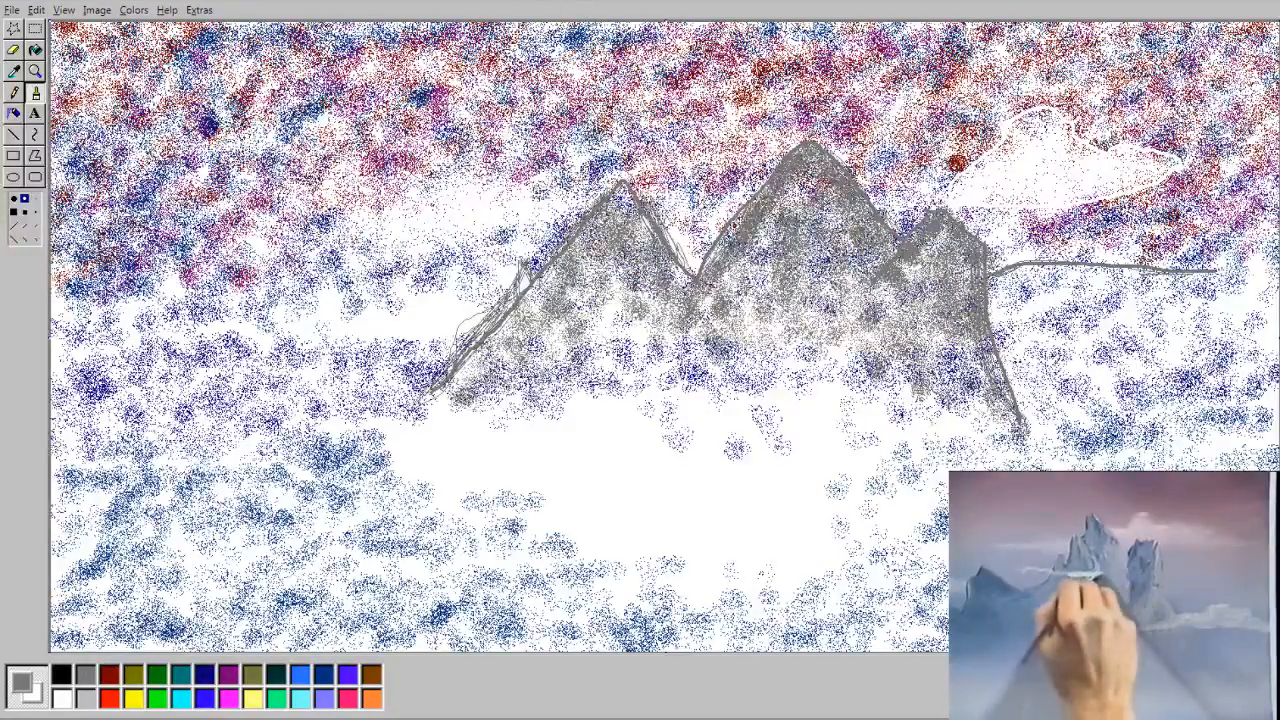
Step: Deepen the shading inside the mountain peaks with dark gray Airbrush, most densely on the left peak
left_click(14, 114)
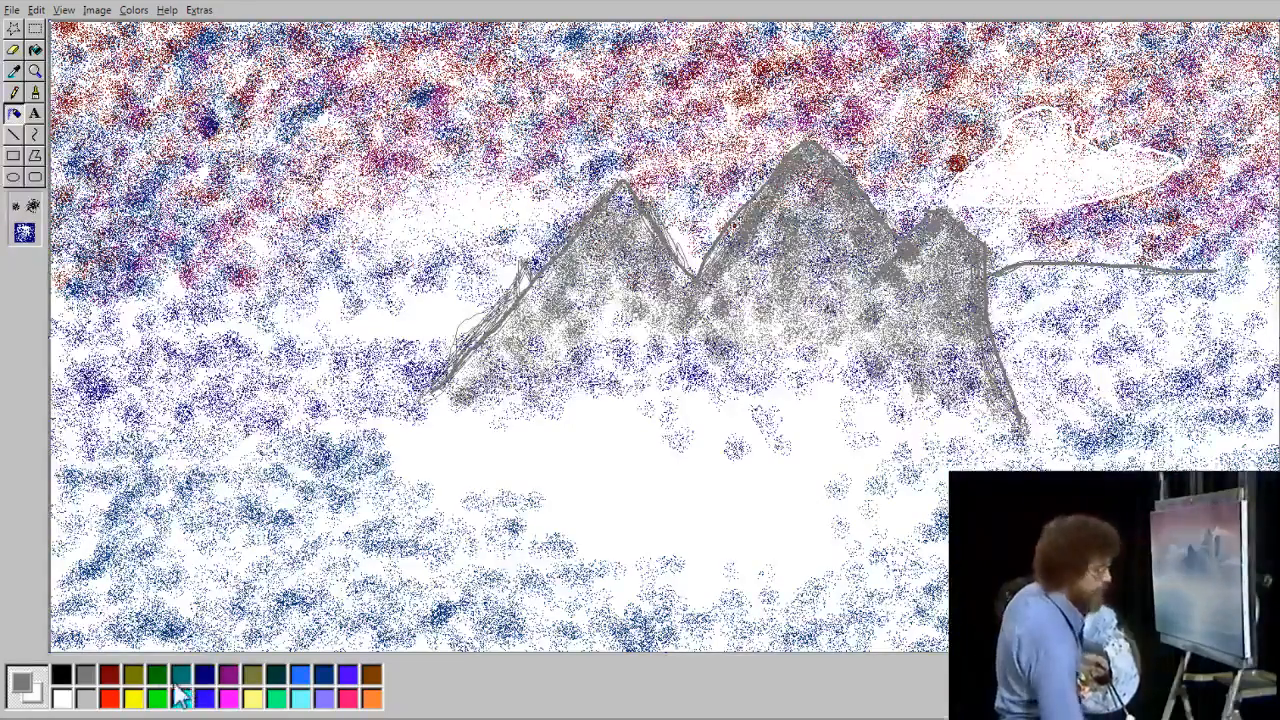
mouse_move(640, 304)
left_mouse_down()
mouse_move(632, 297)
mouse_move(650, 341)
mouse_move(615, 302)
mouse_move(470, 378)
mouse_move(595, 262)
mouse_move(590, 318)
mouse_move(665, 340)
mouse_move(718, 320)
mouse_move(790, 215)
mouse_move(780, 205)
mouse_move(778, 230)
mouse_move(845, 214)
left_mouse_up()
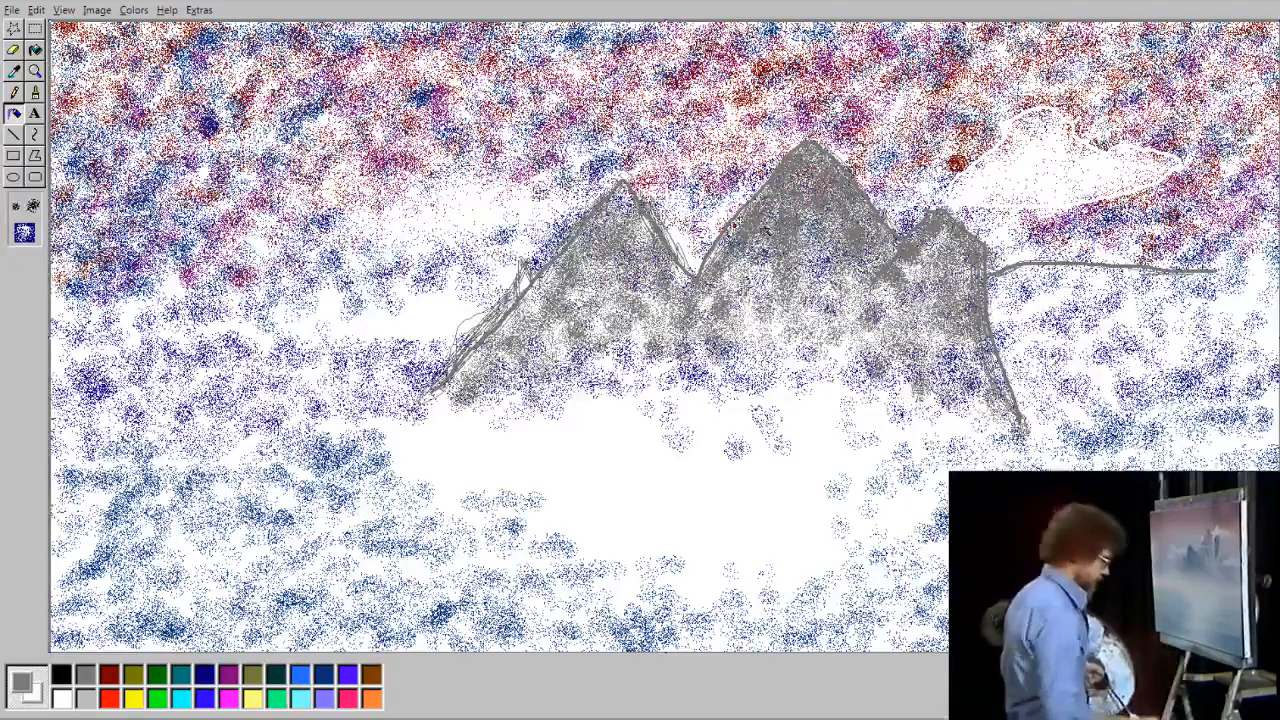
mouse_move(646, 258)
left_mouse_down()
mouse_move(638, 222)
mouse_move(676, 262)
left_mouse_up()
mouse_move(621, 221)
left_mouse_down()
mouse_move(537, 306)
mouse_move(620, 207)
left_mouse_up()
mouse_move(534, 312)
left_mouse_down()
mouse_move(624, 258)
mouse_move(652, 280)
mouse_move(650, 256)
mouse_move(592, 265)
left_mouse_up()
mouse_move(538, 318)
left_mouse_down()
mouse_move(532, 300)
mouse_move(645, 302)
mouse_move(655, 315)
left_mouse_up()
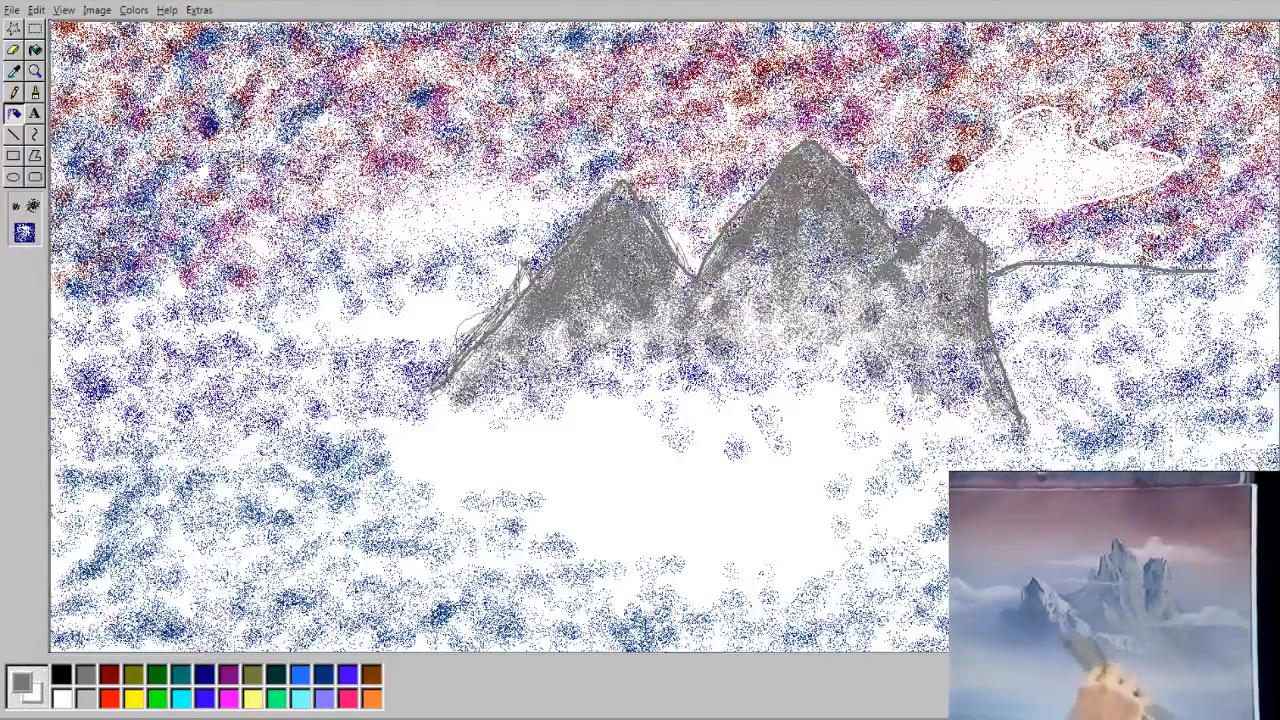
mouse_move(872, 264)
left_mouse_down()
mouse_move(866, 220)
mouse_move(869, 280)
mouse_move(900, 299)
left_mouse_up()
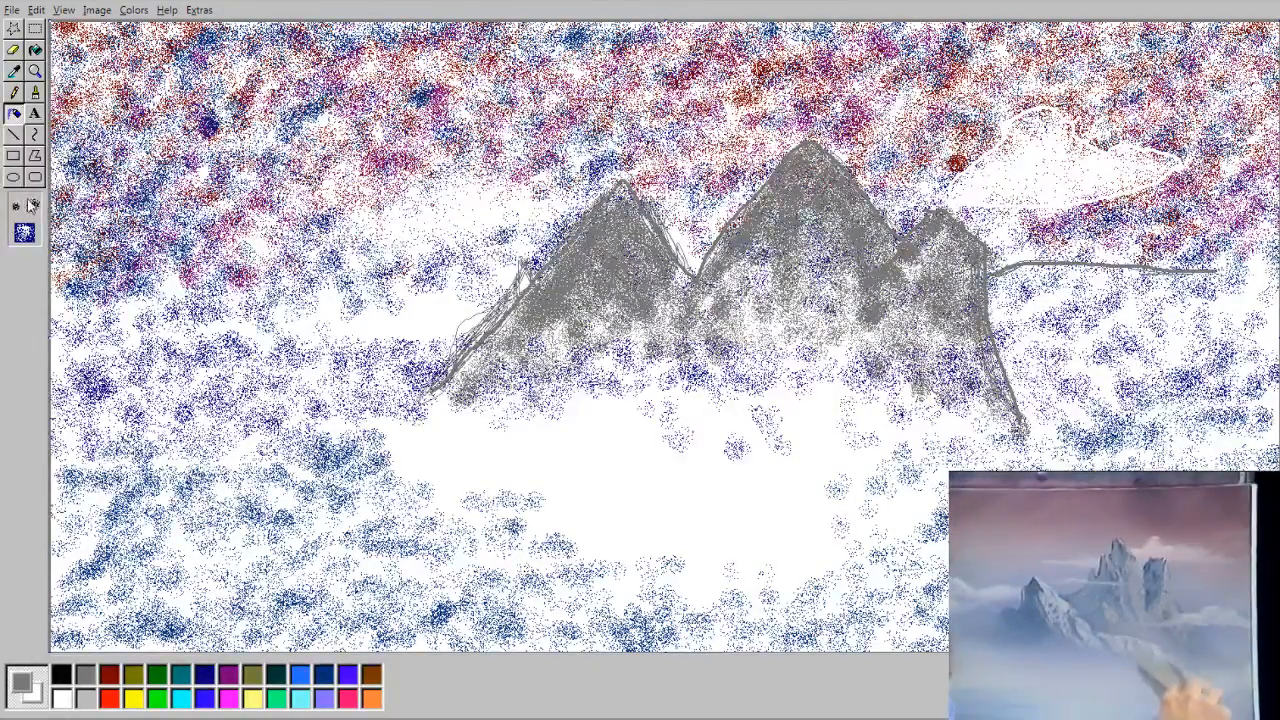
Step: Brush dark gray foreground ridge lines from the valley between the peaks to the lower right, with a branch to the lower left
left_click(36, 92)
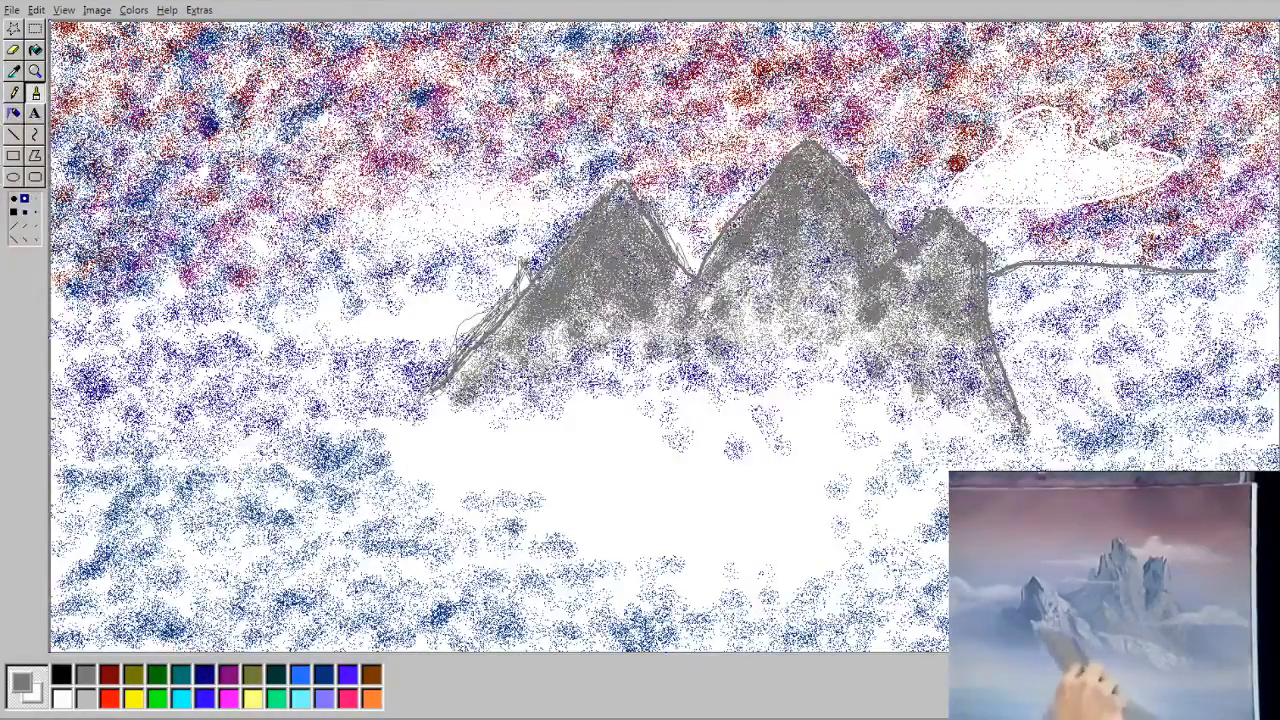
left_click_drag(694, 277, 734, 310)
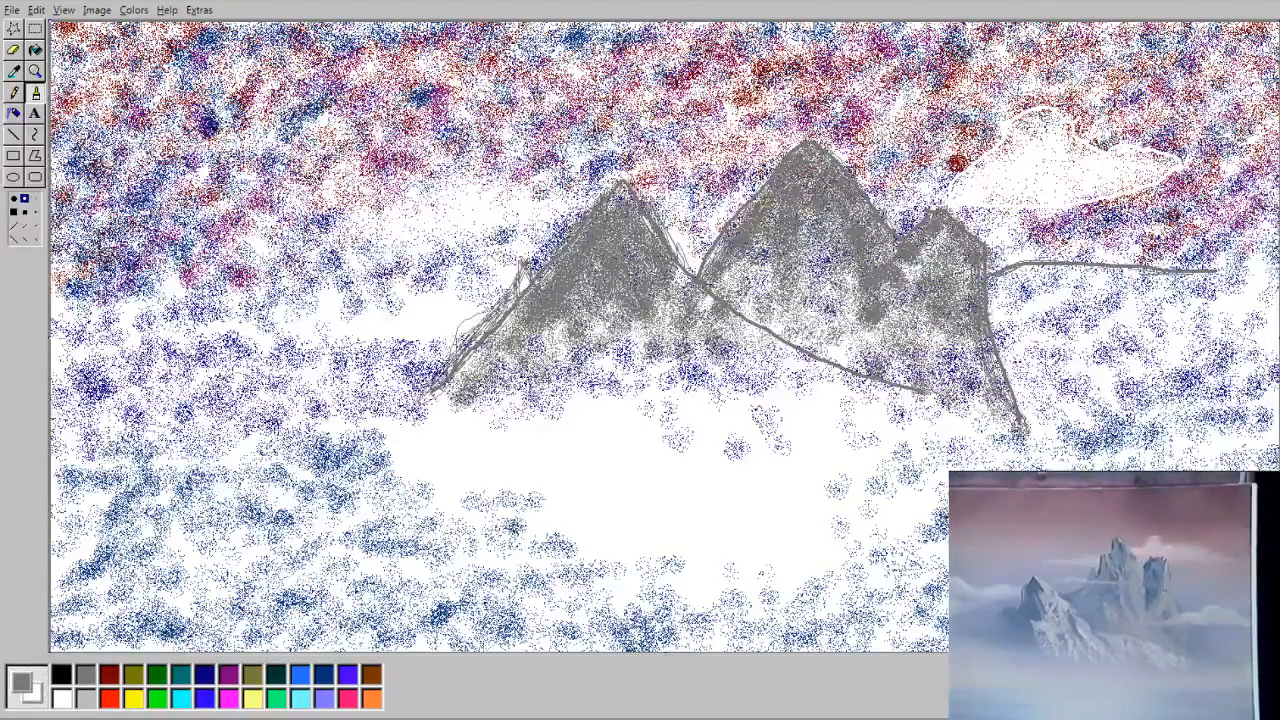
left_click_drag(975, 403, 1029, 419)
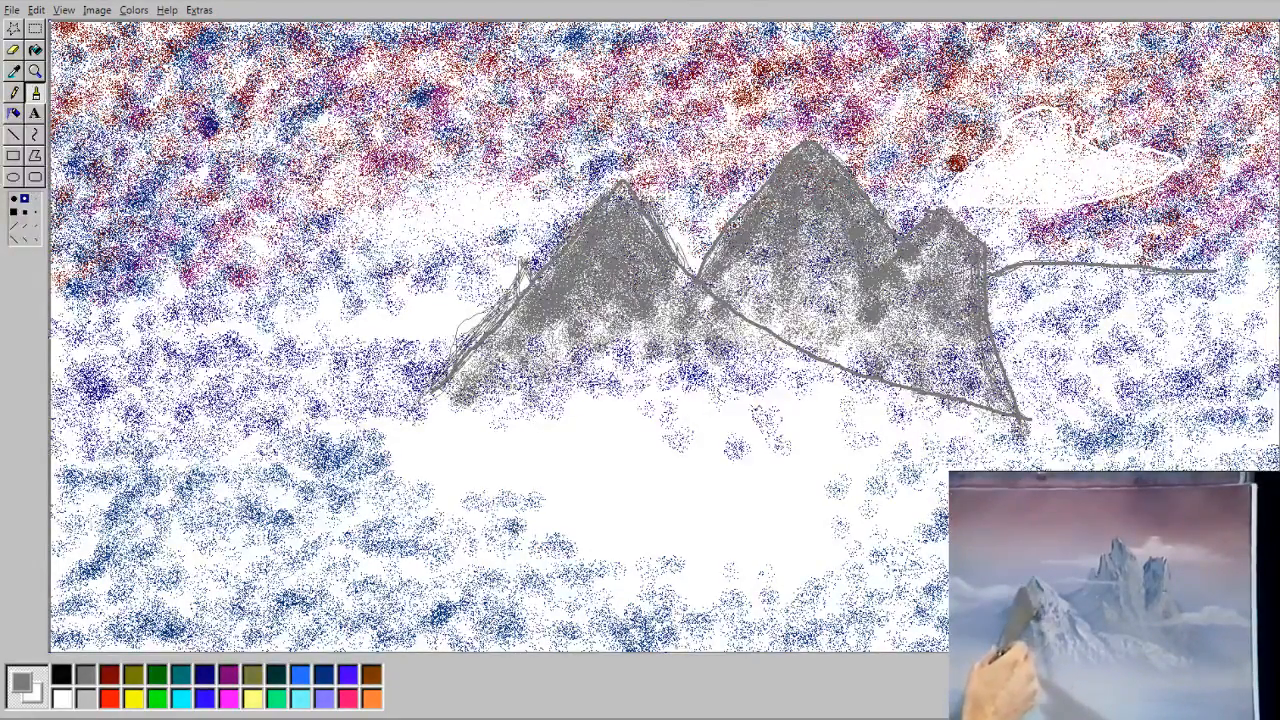
left_click_drag(780, 342, 519, 421)
Step: Airbrush dark gray shading beneath the foreground ridge lines and over the lower mountain slopes
left_click(14, 113)
mouse_move(541, 413)
left_mouse_down()
mouse_move(806, 330)
mouse_move(593, 375)
mouse_move(673, 358)
mouse_move(497, 350)
mouse_move(793, 370)
mouse_move(770, 354)
mouse_move(655, 380)
mouse_move(650, 402)
mouse_move(678, 403)
mouse_move(553, 419)
mouse_move(802, 359)
mouse_move(921, 402)
mouse_move(970, 414)
mouse_move(892, 392)
mouse_move(982, 407)
mouse_move(927, 407)
mouse_move(1013, 414)
mouse_move(925, 402)
mouse_move(905, 387)
mouse_move(965, 404)
mouse_move(806, 351)
mouse_move(850, 374)
mouse_move(805, 357)
mouse_move(830, 365)
mouse_move(735, 362)
mouse_move(685, 400)
mouse_move(710, 387)
mouse_move(600, 407)
mouse_move(608, 396)
mouse_move(572, 422)
mouse_move(625, 420)
left_mouse_up()
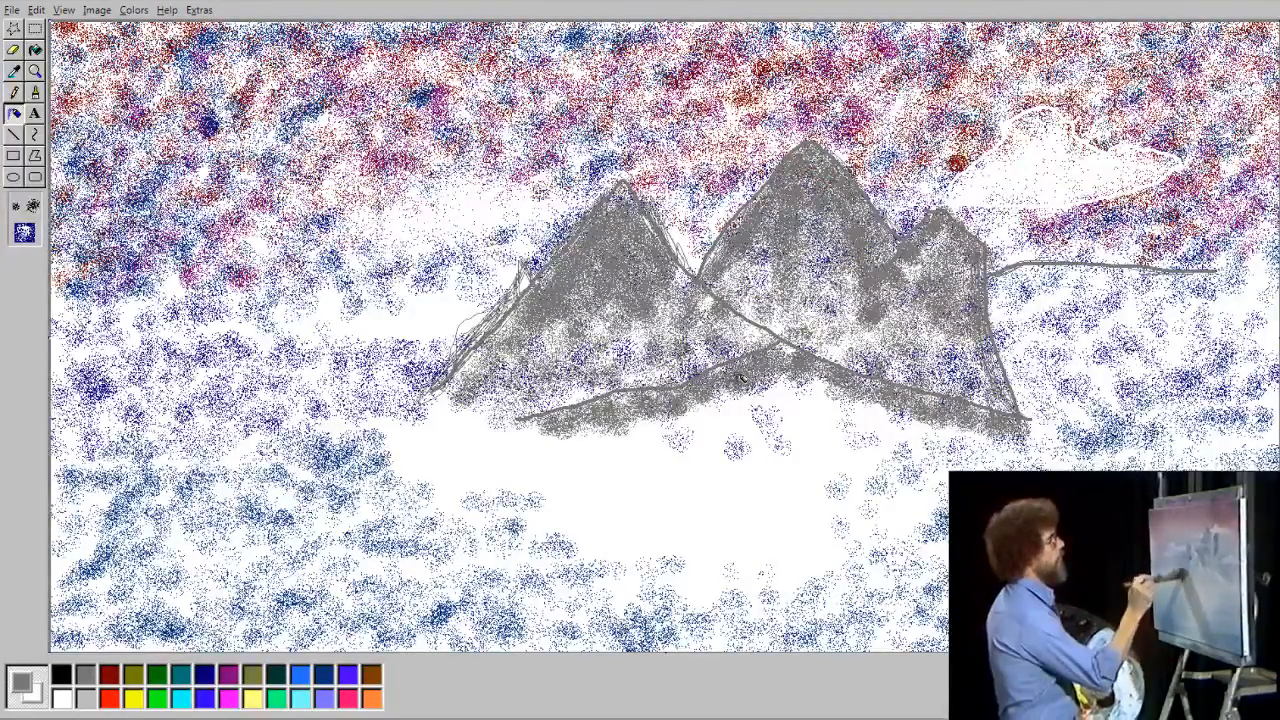
mouse_move(630, 285)
left_mouse_down()
mouse_move(530, 370)
mouse_move(704, 308)
mouse_move(760, 340)
mouse_move(765, 280)
mouse_move(675, 310)
mouse_move(606, 388)
mouse_move(580, 328)
mouse_move(845, 282)
mouse_move(927, 328)
mouse_move(895, 340)
mouse_move(965, 385)
left_mouse_up()
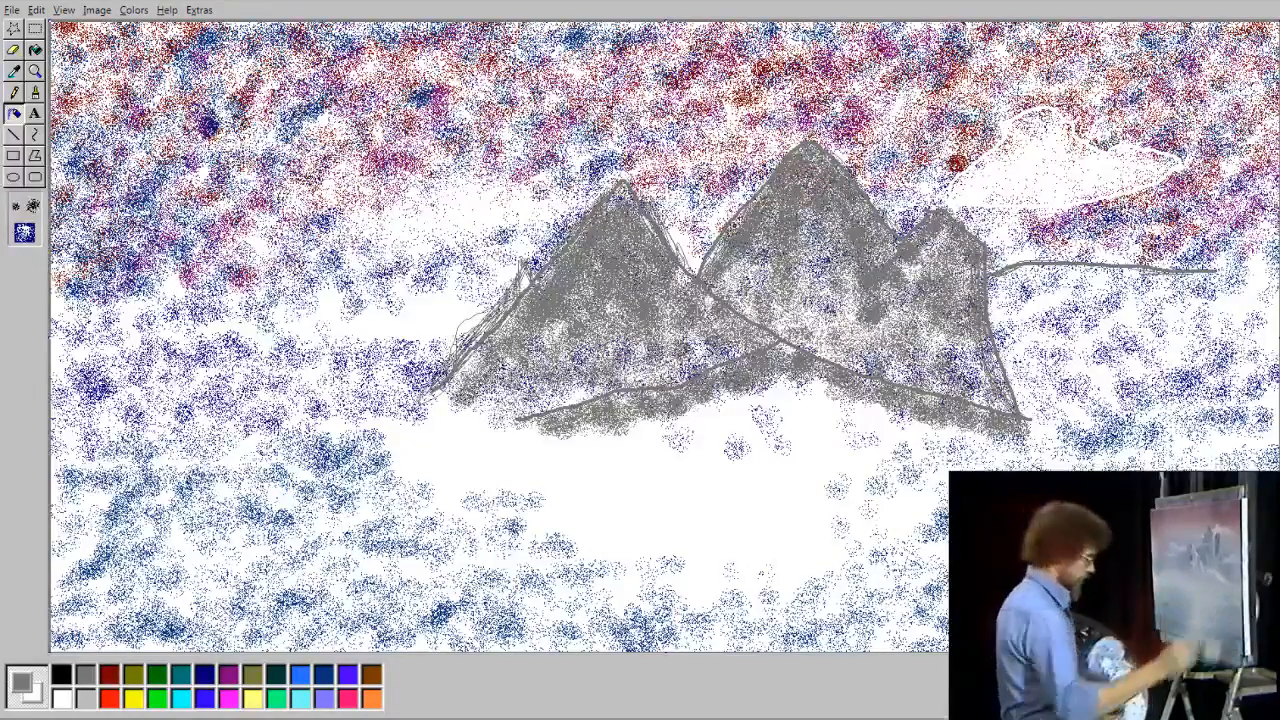
Step: Spray bright blue accents over the water on both sides of the canvas
left_click(210, 702)
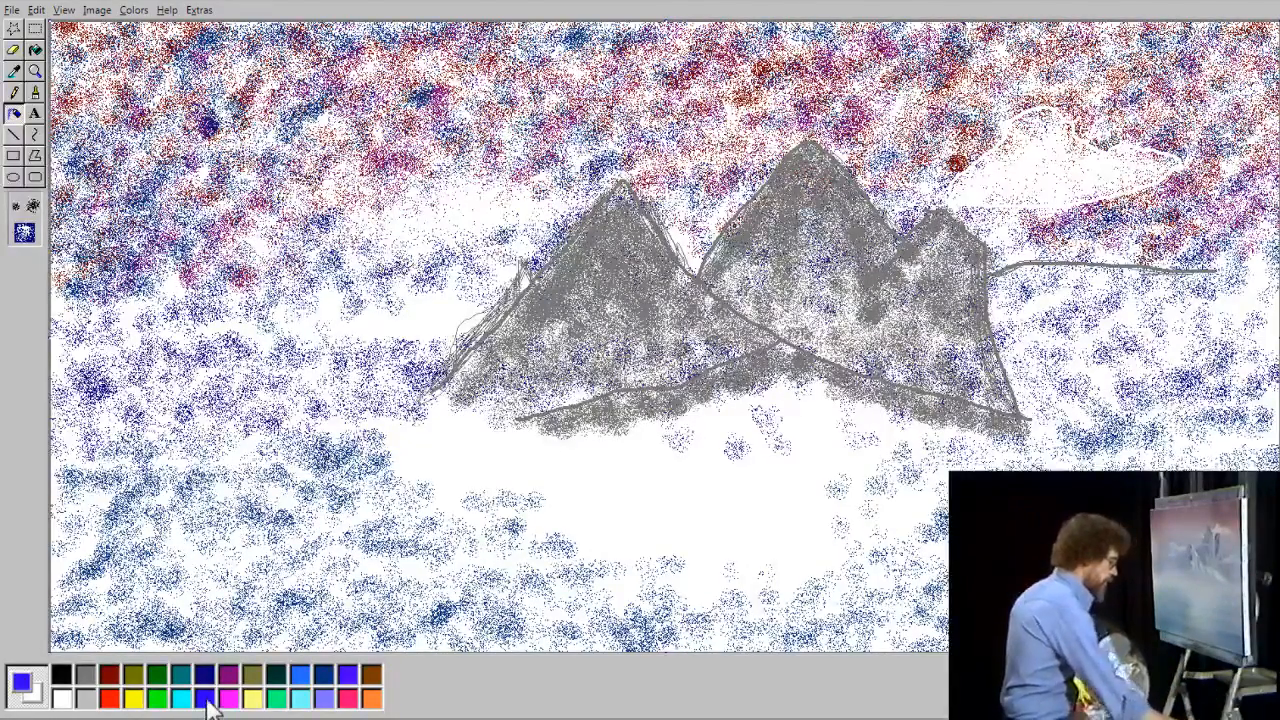
mouse_move(158, 538)
left_mouse_down()
mouse_move(339, 573)
mouse_move(410, 635)
mouse_move(284, 647)
mouse_move(484, 600)
mouse_move(110, 545)
mouse_move(115, 565)
mouse_move(240, 607)
mouse_move(70, 485)
mouse_move(340, 485)
mouse_move(380, 620)
left_mouse_up()
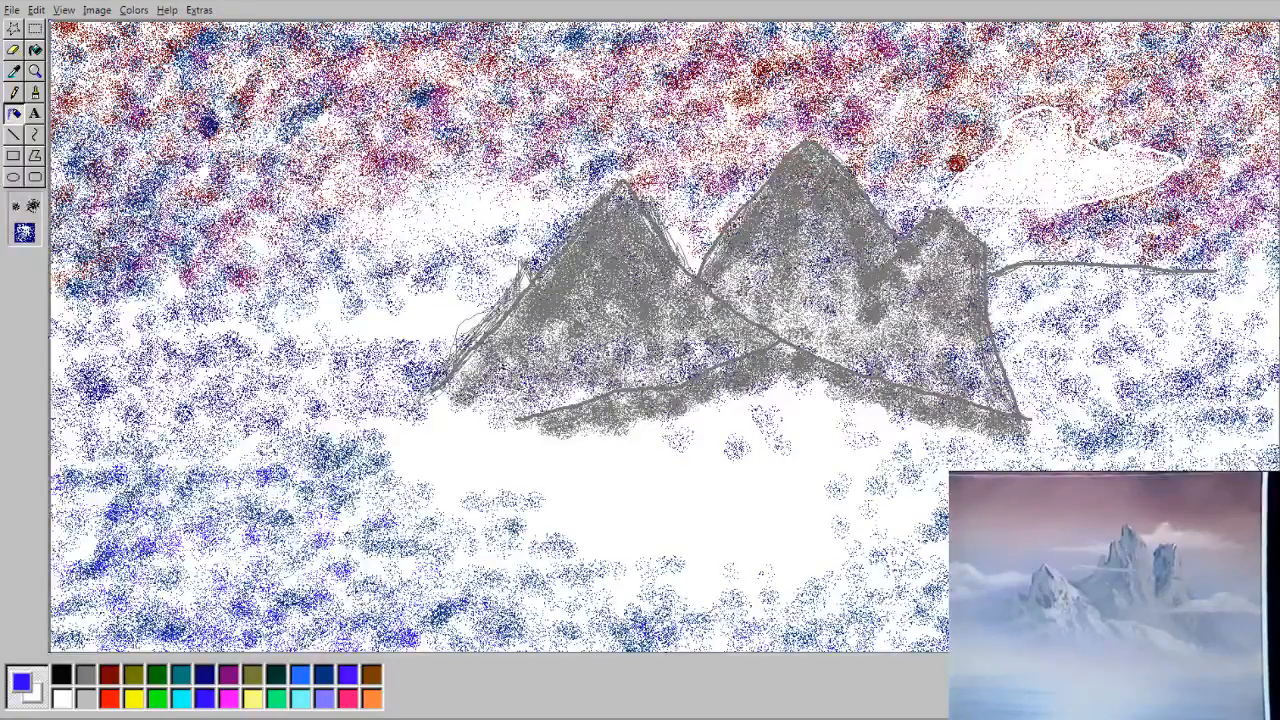
mouse_move(1238, 455)
left_mouse_down()
mouse_move(1234, 414)
mouse_move(1244, 458)
mouse_move(939, 574)
mouse_move(900, 571)
left_mouse_up()
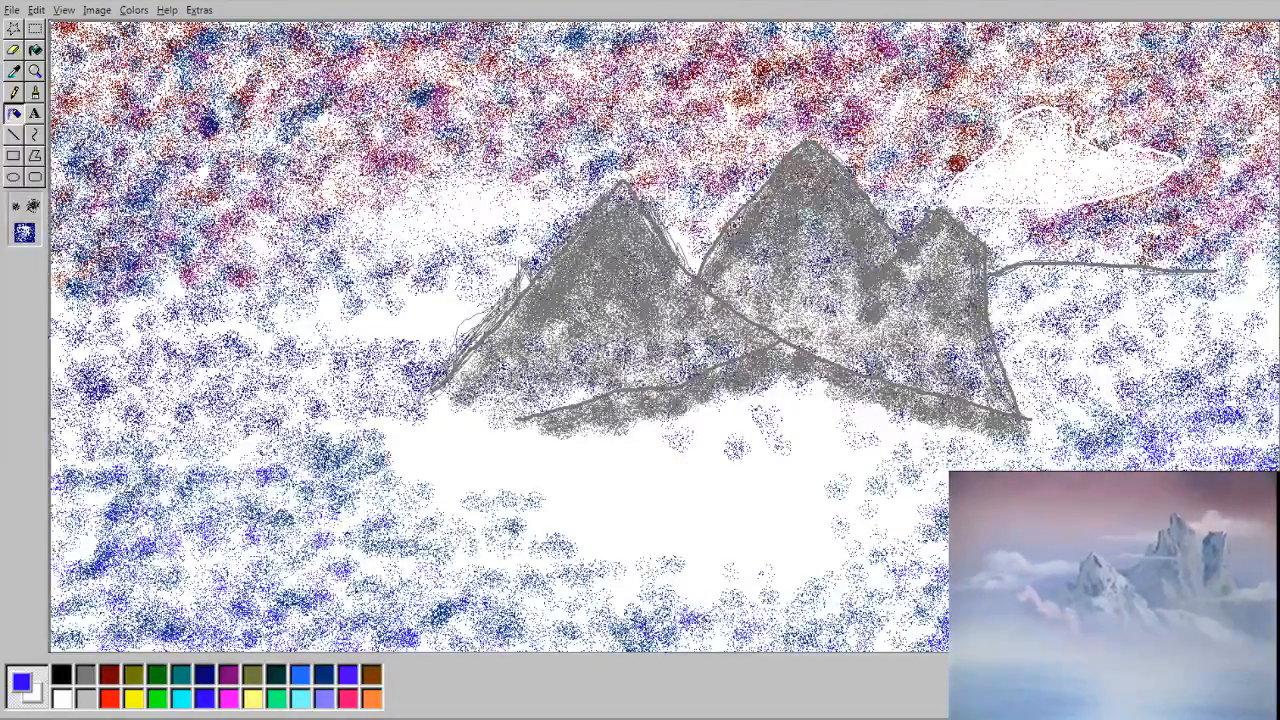
Step: Spray dark blue patches among the bright blue accents in the left and right water areas
left_click(326, 678)
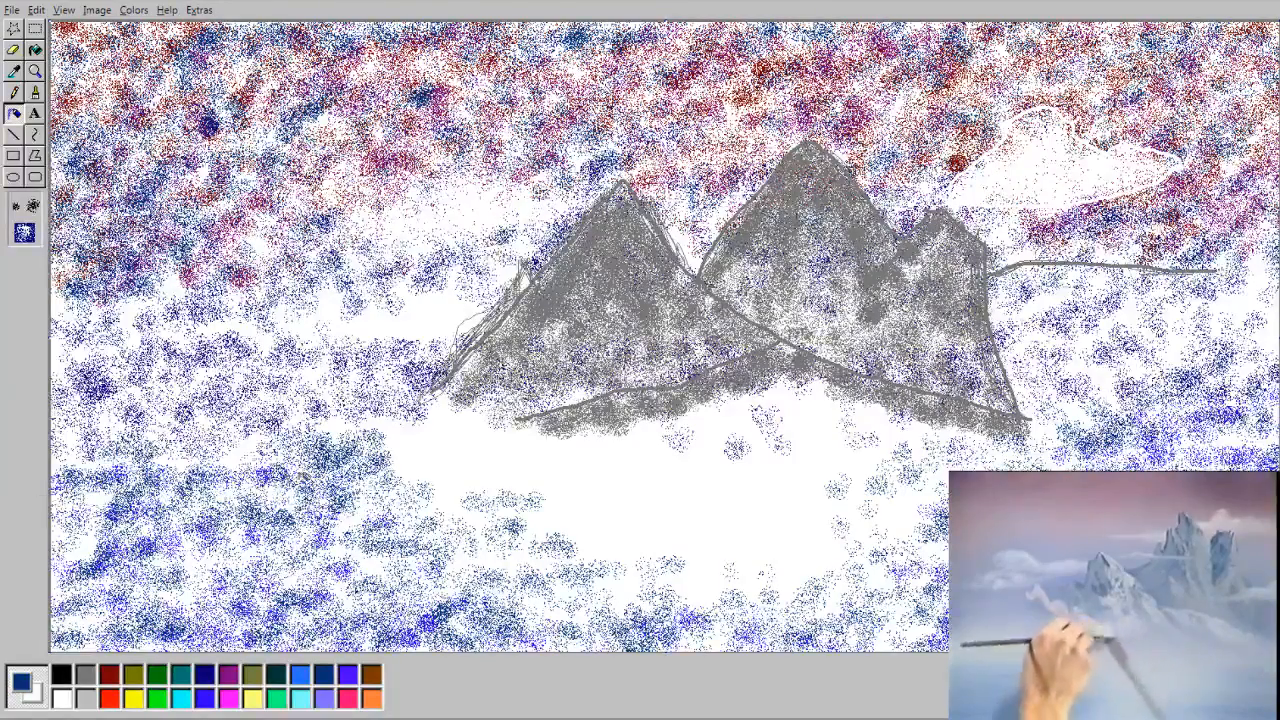
mouse_move(246, 644)
left_mouse_down()
mouse_move(136, 596)
mouse_move(94, 545)
mouse_move(116, 513)
mouse_move(168, 612)
mouse_move(139, 634)
left_mouse_up()
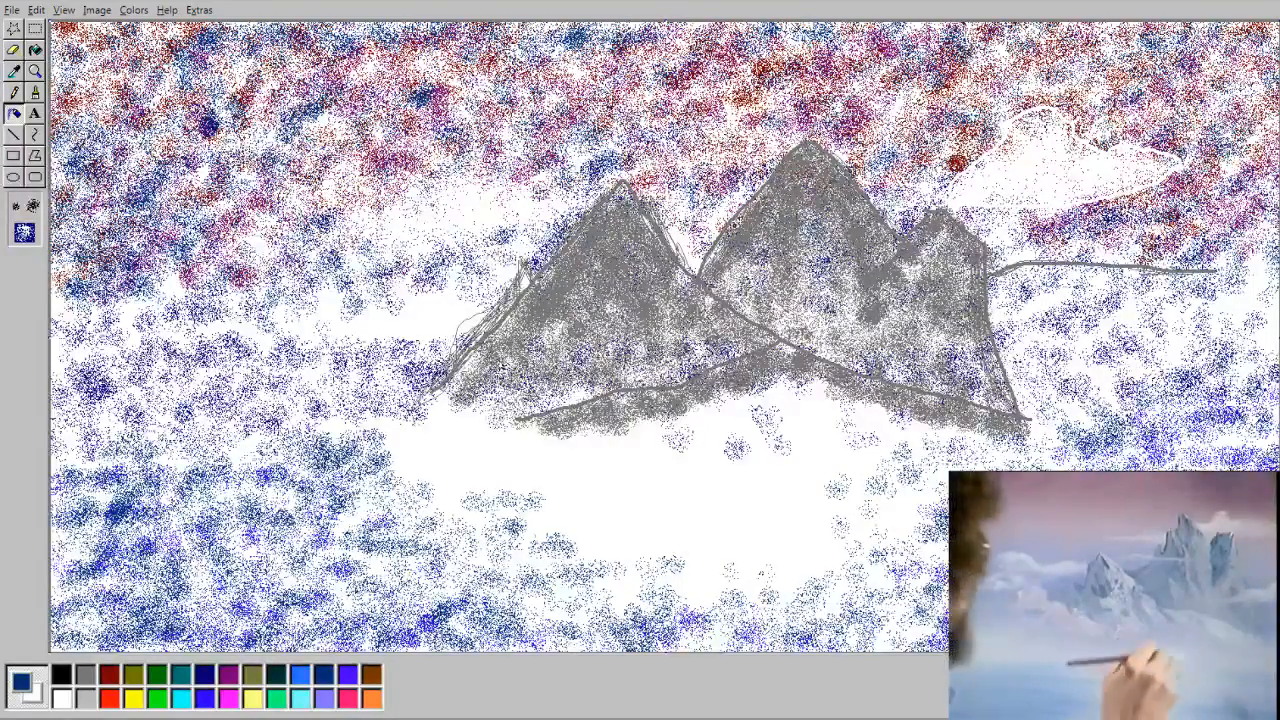
mouse_move(1256, 437)
left_mouse_down()
mouse_move(843, 428)
mouse_move(1118, 462)
left_mouse_up()
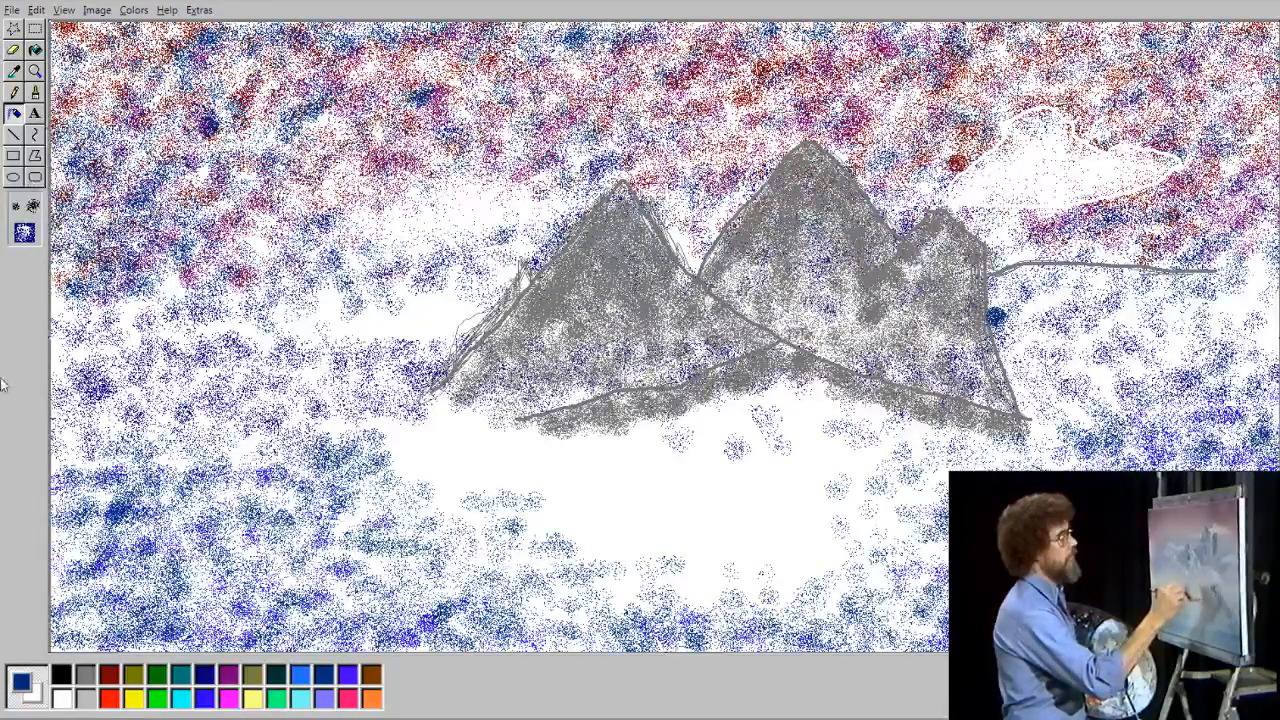
Step: Spray white mist across the right mountain's lower half and the sky beside it, covering the stray blue spot
left_click(62, 697)
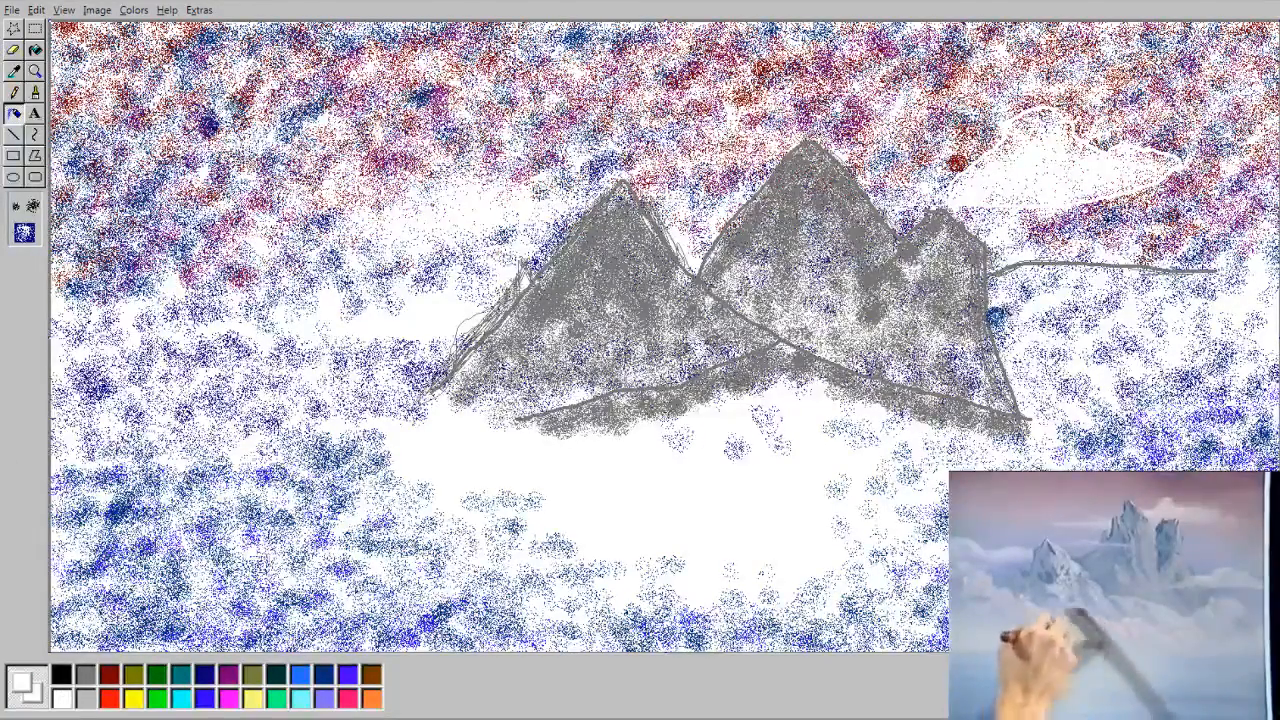
mouse_move(992, 316)
left_mouse_down()
mouse_move(1036, 310)
mouse_move(976, 316)
mouse_move(926, 307)
mouse_move(934, 297)
mouse_move(948, 298)
mouse_move(863, 314)
mouse_move(920, 292)
mouse_move(857, 318)
mouse_move(1089, 325)
mouse_move(1033, 327)
mouse_move(1066, 317)
mouse_move(1045, 268)
left_mouse_up()
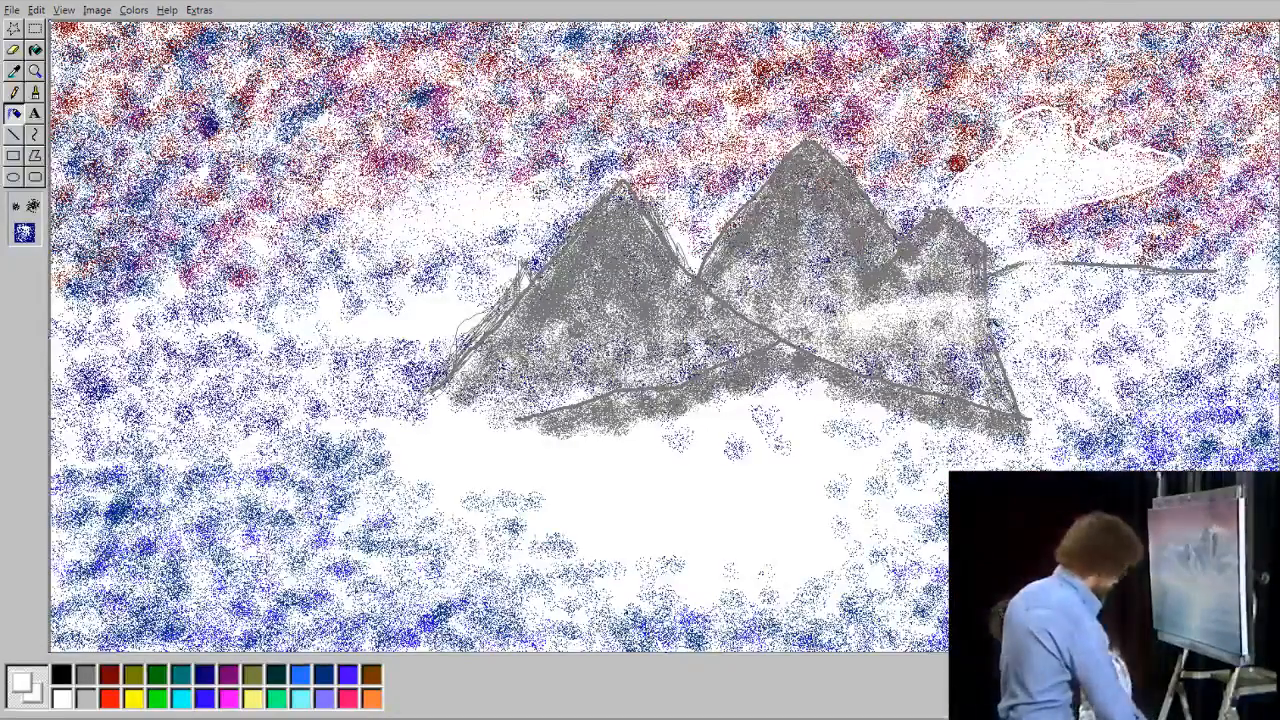
left_click_drag(920, 286, 916, 280)
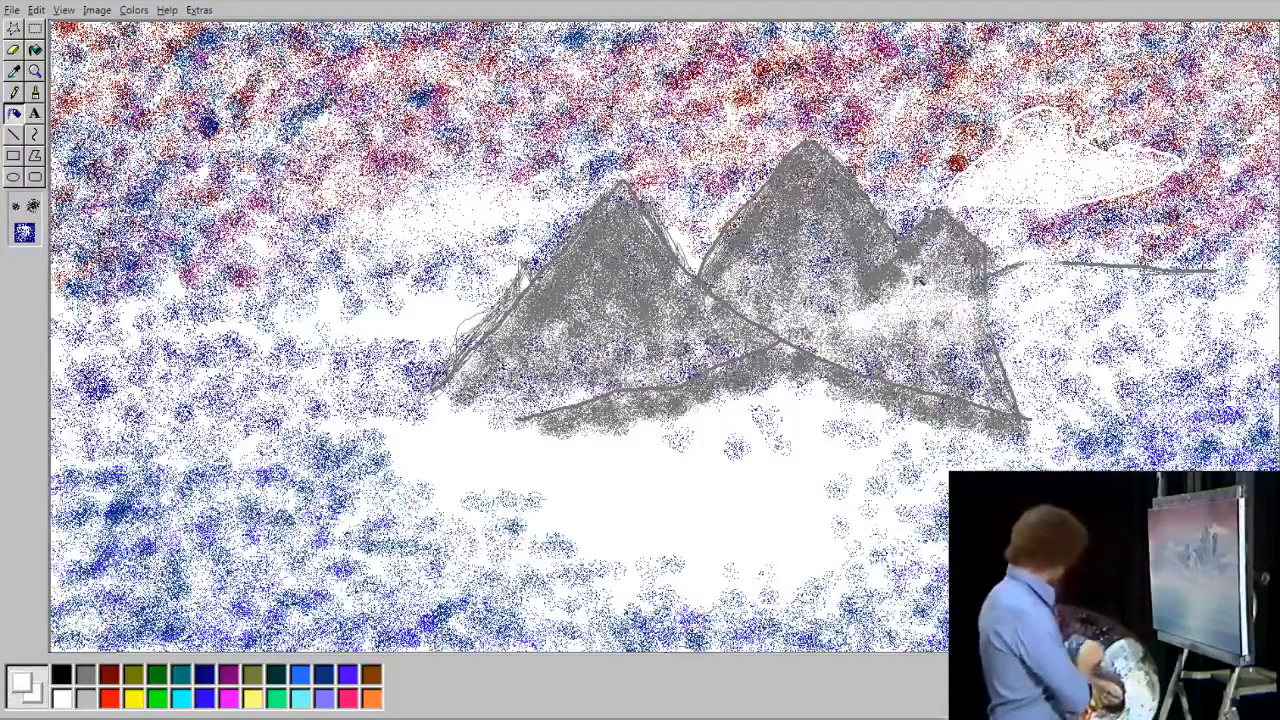
mouse_move(1022, 296)
left_mouse_down()
mouse_move(975, 312)
mouse_move(868, 290)
left_mouse_up()
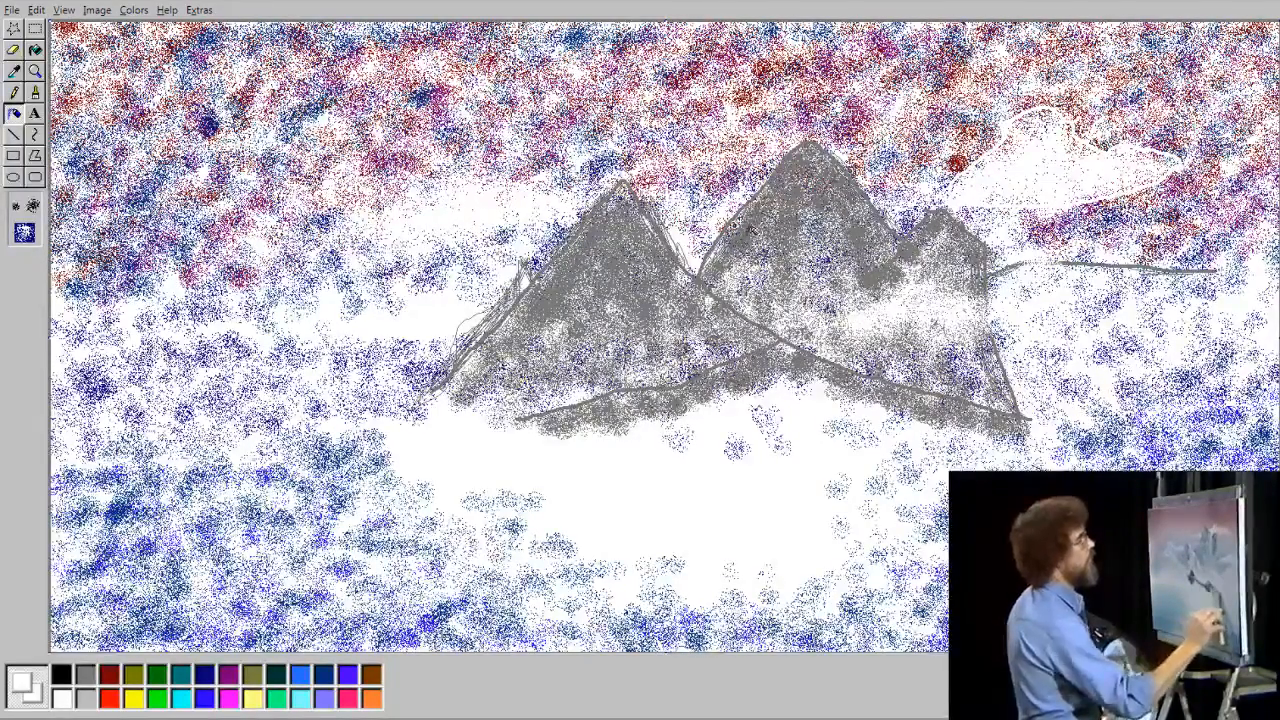
Step: Spray white mist across the tallest and left peaks, and add a soft white cloud in the upper-left sky
mouse_move(862, 158)
left_mouse_down()
mouse_move(746, 163)
mouse_move(755, 183)
mouse_move(867, 172)
mouse_move(852, 186)
mouse_move(768, 194)
left_mouse_up()
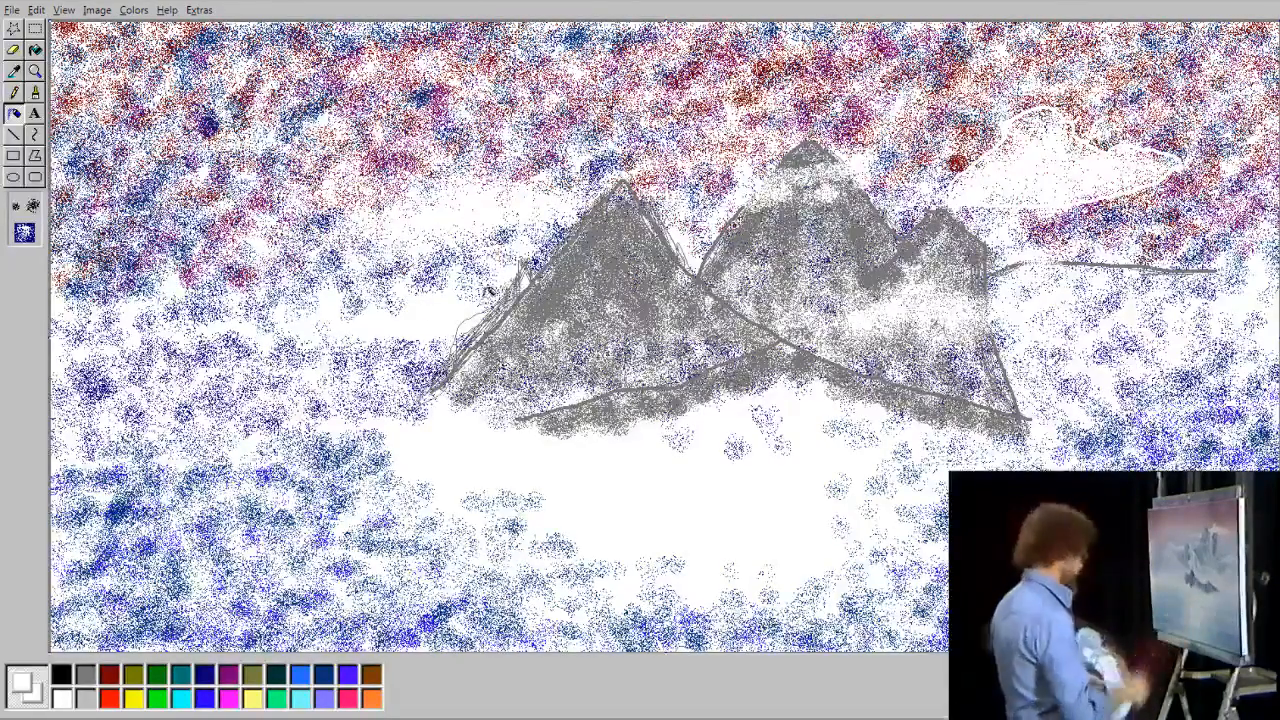
mouse_move(568, 308)
left_mouse_down()
mouse_move(526, 319)
mouse_move(522, 289)
mouse_move(522, 338)
mouse_move(568, 325)
mouse_move(599, 288)
mouse_move(685, 262)
mouse_move(605, 310)
mouse_move(655, 284)
mouse_move(691, 248)
mouse_move(608, 299)
mouse_move(440, 334)
left_mouse_up()
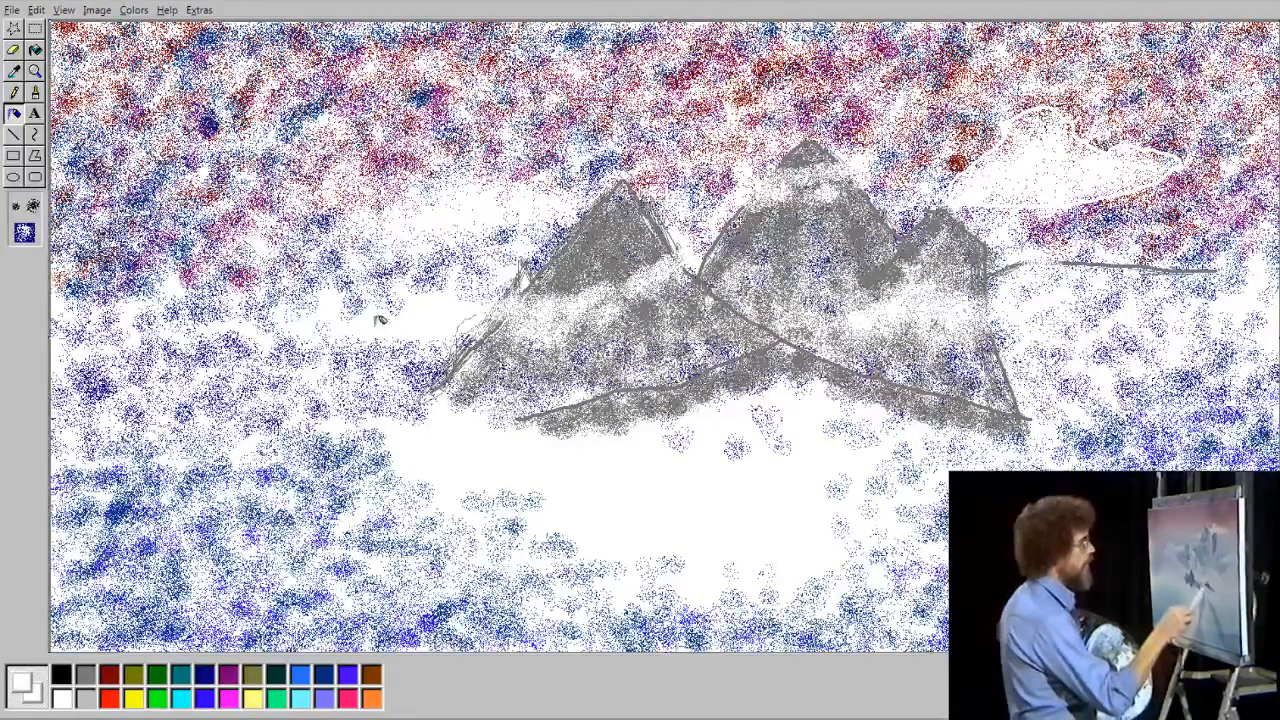
mouse_move(198, 186)
left_mouse_down()
mouse_move(204, 162)
mouse_move(224, 166)
mouse_move(168, 168)
mouse_move(228, 143)
mouse_move(295, 150)
mouse_move(225, 190)
mouse_move(250, 200)
mouse_move(260, 185)
mouse_move(250, 200)
mouse_move(225, 188)
mouse_move(250, 158)
mouse_move(220, 175)
mouse_move(300, 143)
left_mouse_up()
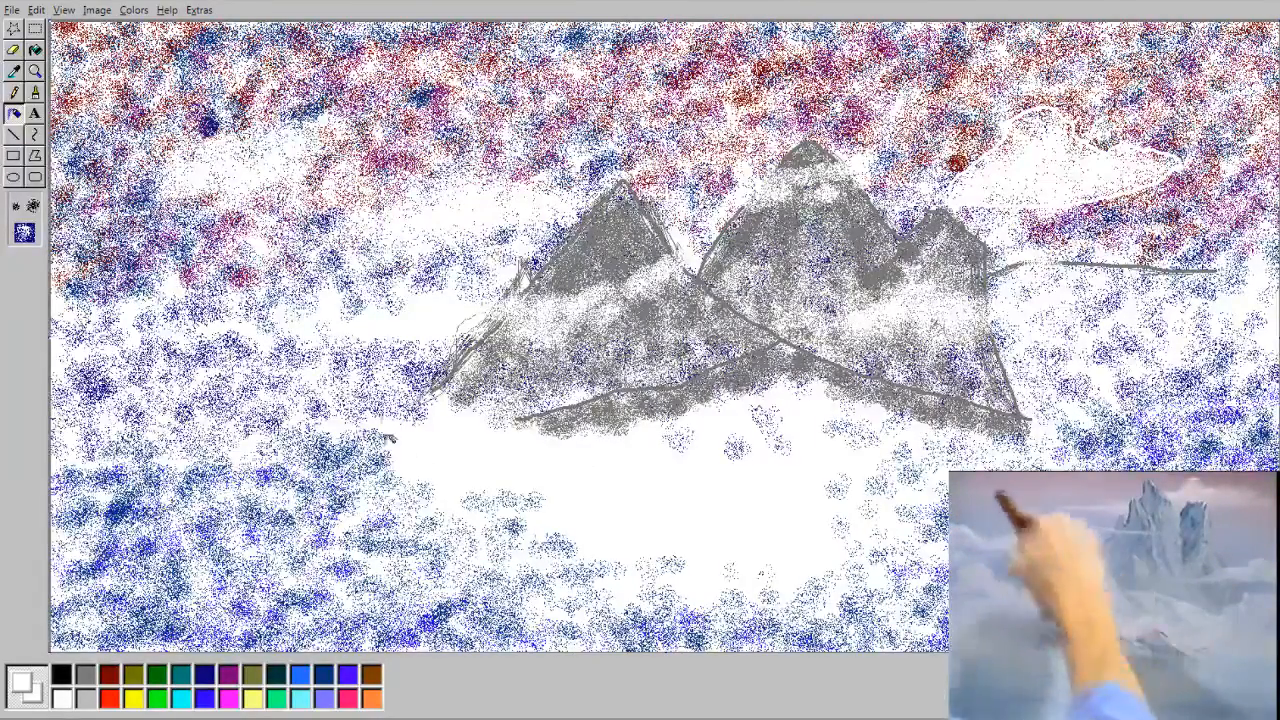
Step: Paint gray foothill ridge outlines with the Brush along and below the base of the mountains
left_click(204, 676)
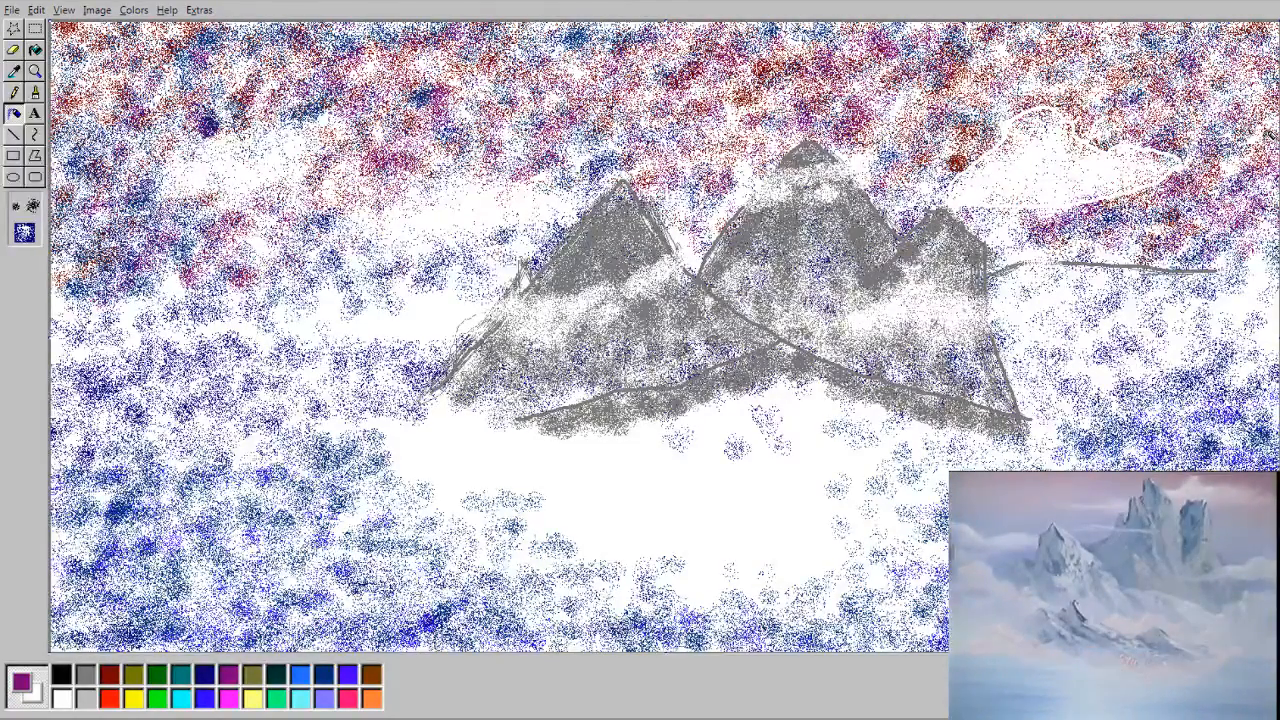
left_click(35, 91)
left_click(84, 674)
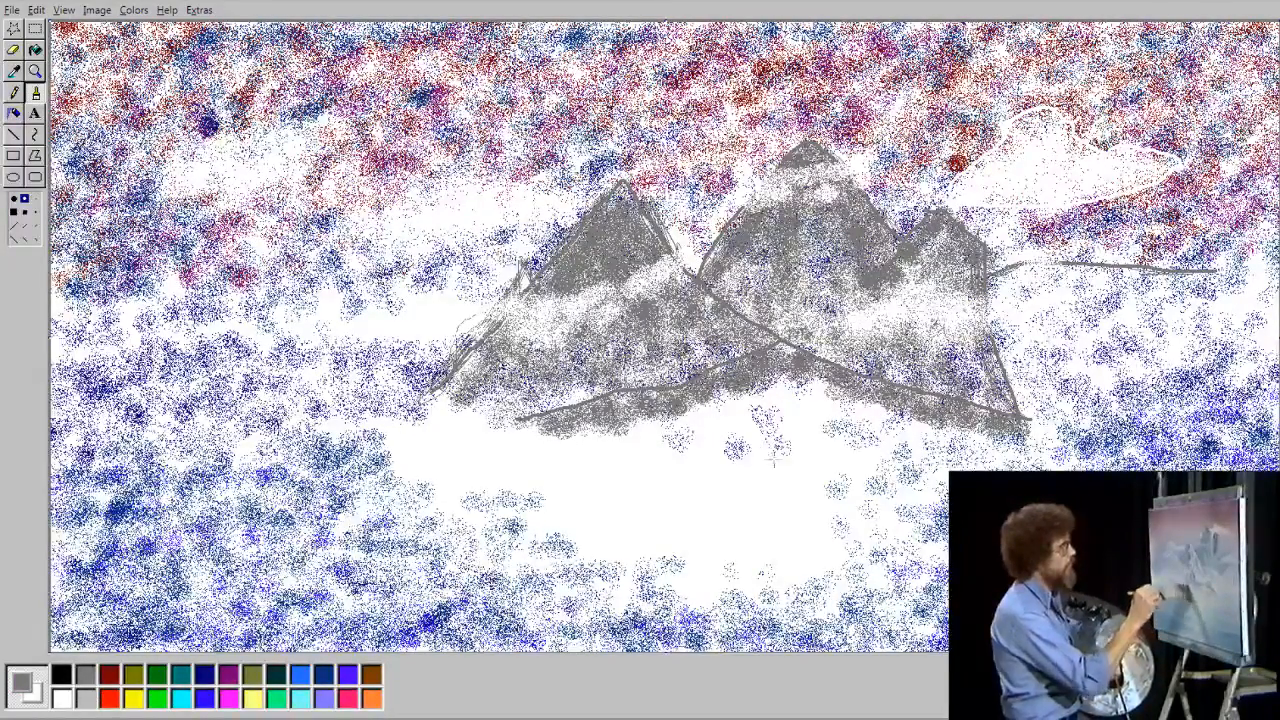
left_click_drag(812, 440, 765, 410)
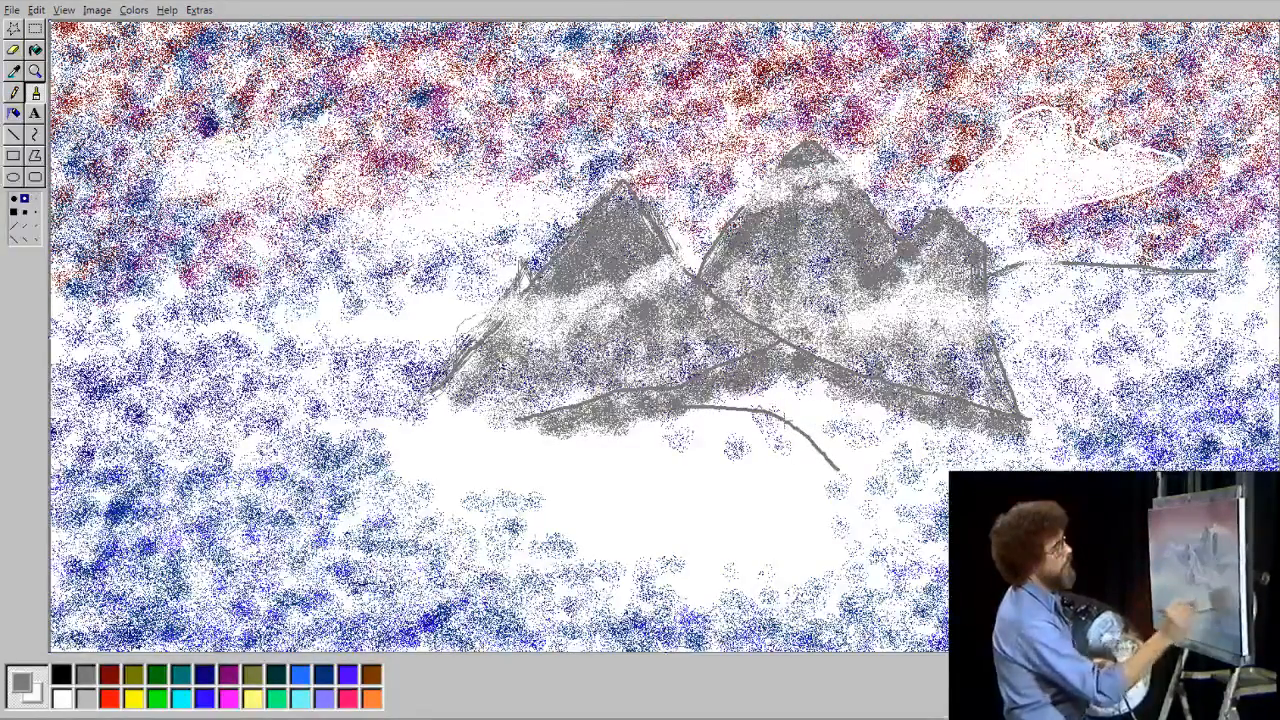
left_click_drag(724, 402, 654, 413)
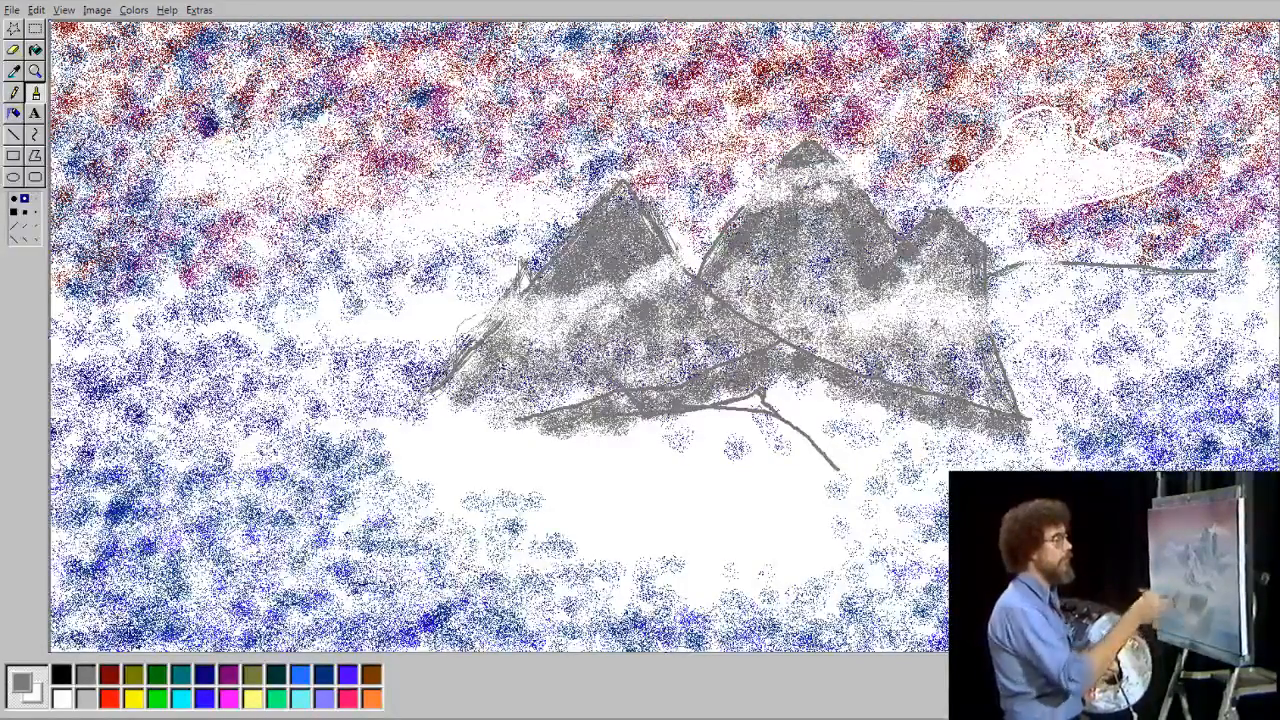
left_click_drag(456, 398, 403, 414)
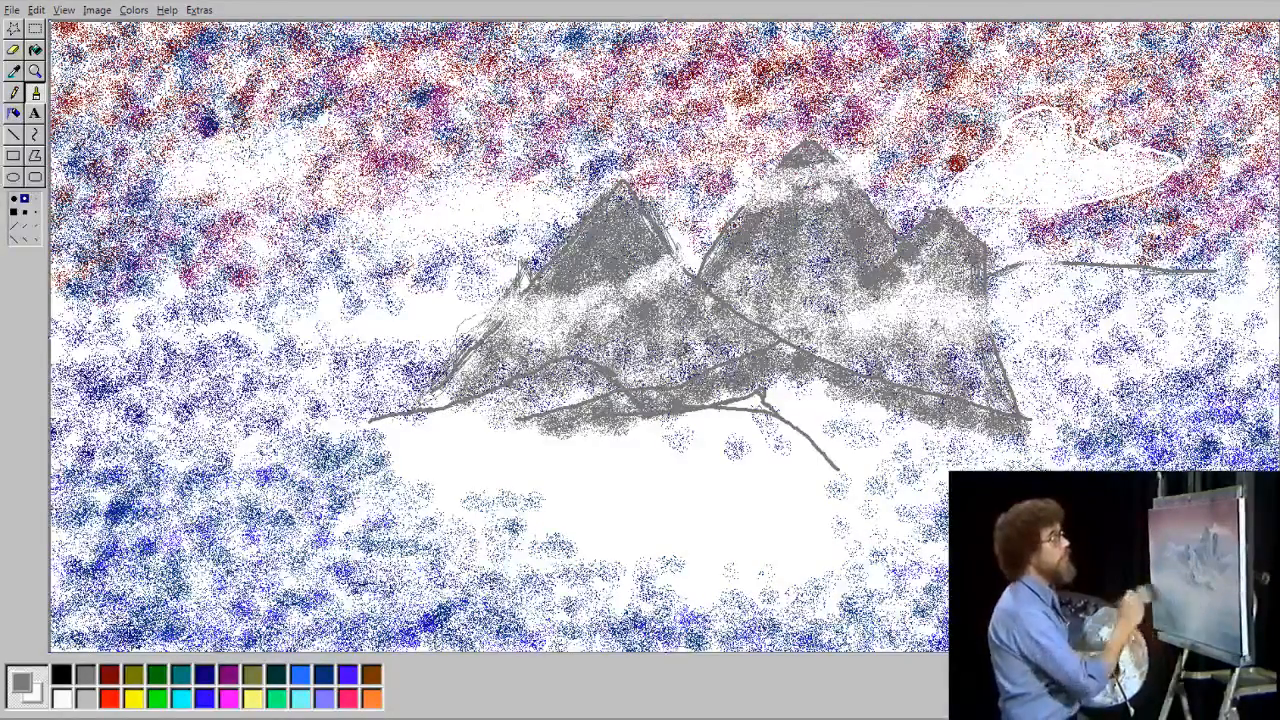
Step: Spray gray and dark blue shading along the foothills beneath the mountains
left_click(15, 113)
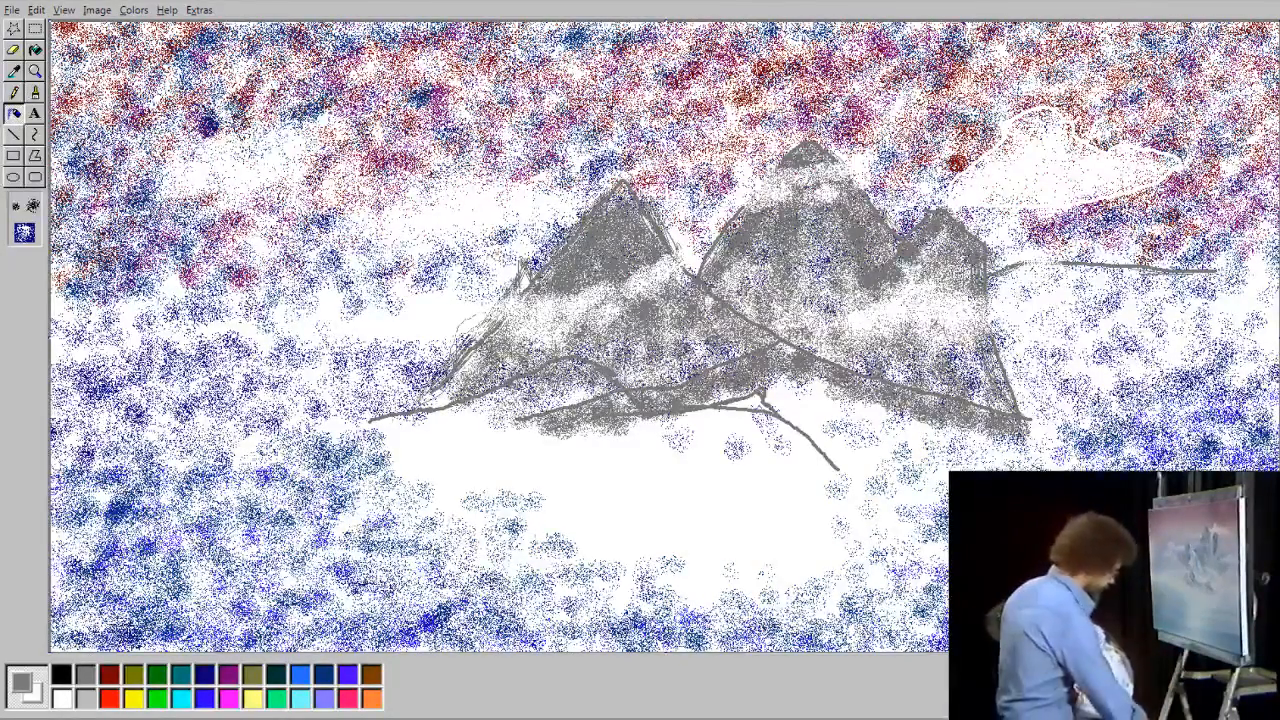
left_click(94, 700)
left_click(82, 680)
mouse_move(788, 428)
left_mouse_down()
mouse_move(827, 460)
mouse_move(768, 408)
mouse_move(772, 457)
mouse_move(746, 431)
mouse_move(754, 408)
mouse_move(782, 418)
mouse_move(718, 411)
mouse_move(696, 418)
mouse_move(713, 427)
mouse_move(632, 427)
mouse_move(628, 438)
mouse_move(570, 408)
mouse_move(474, 425)
mouse_move(440, 416)
mouse_move(510, 398)
mouse_move(473, 370)
mouse_move(440, 398)
left_mouse_up()
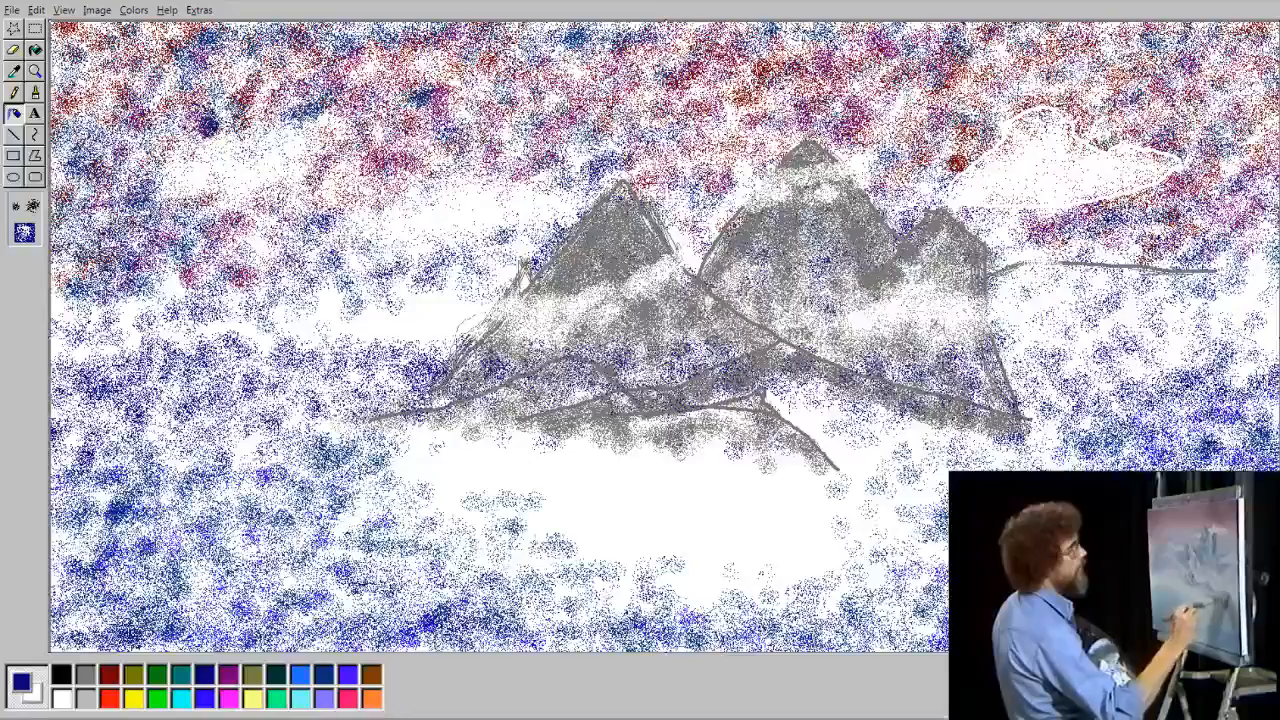
Step: Spray white mist just above the foothill ridge, across the lower slopes of the left mountain
left_click(62, 698)
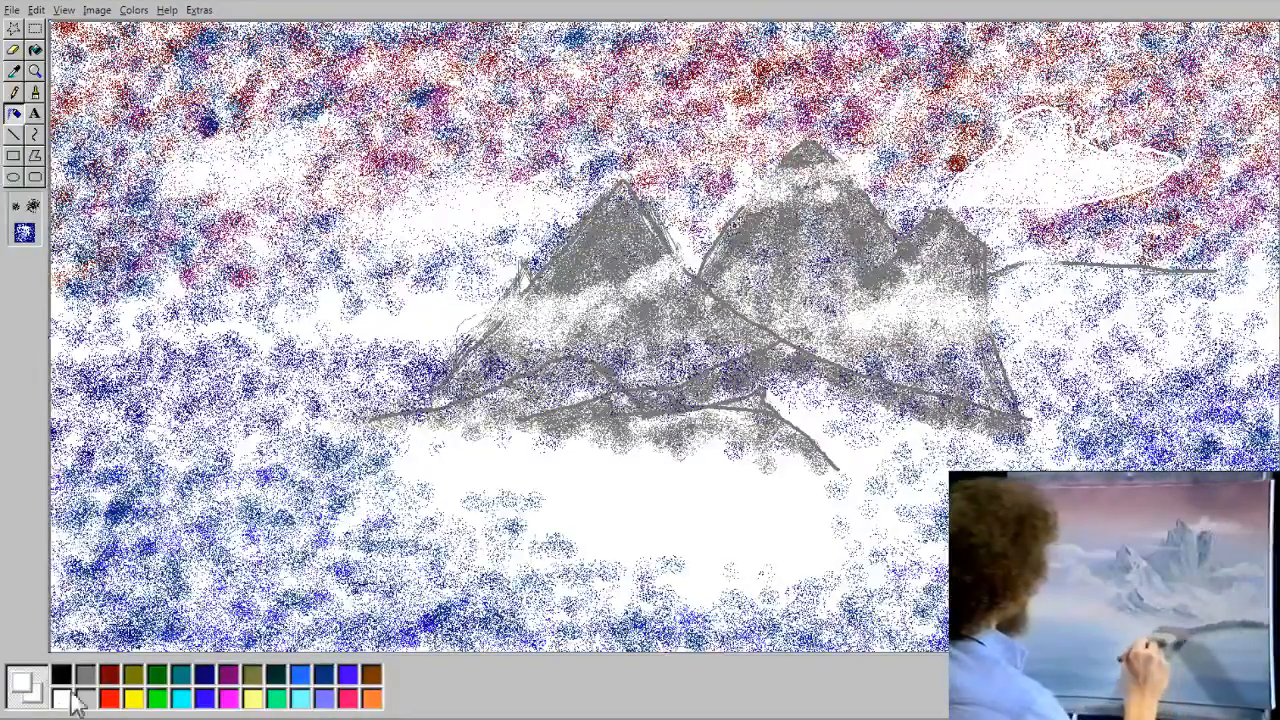
left_click_drag(516, 369, 388, 354)
mouse_move(540, 370)
left_mouse_down()
mouse_move(655, 375)
mouse_move(430, 368)
left_mouse_up()
left_click_drag(648, 366, 719, 338)
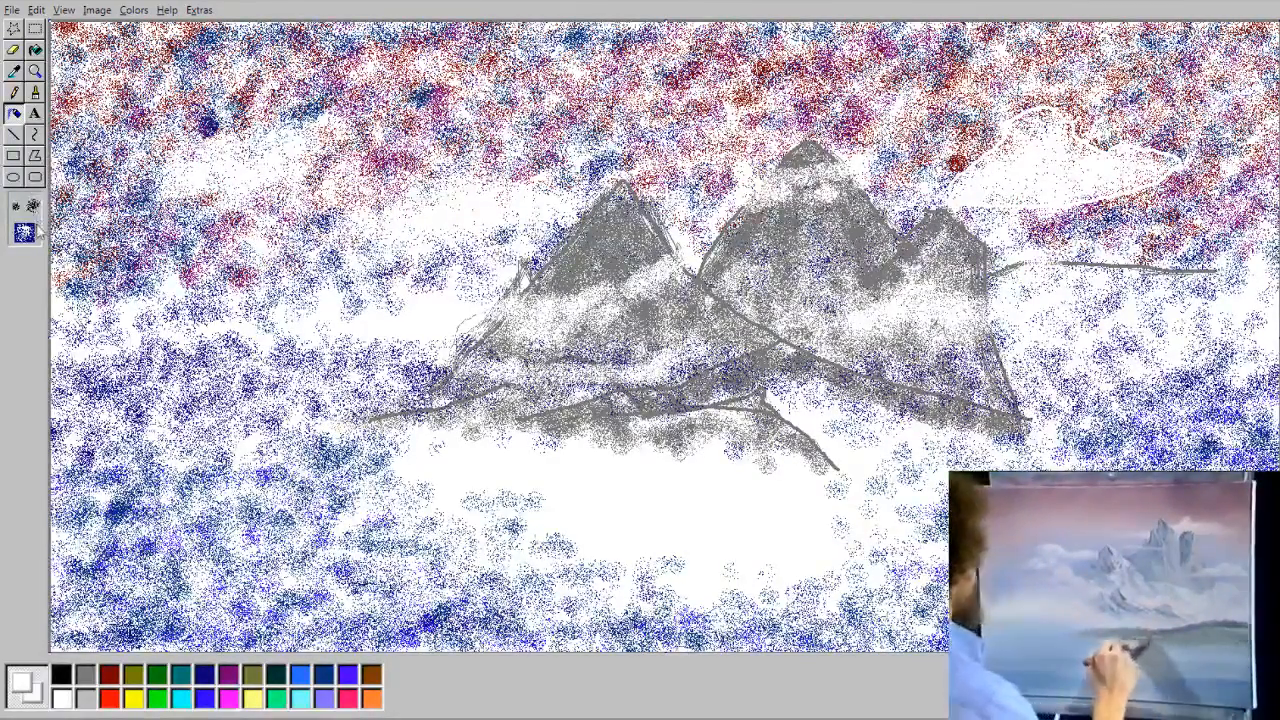
Step: Spray gray over the mountain peaks and upper slopes to deepen their shading
left_click(89, 682)
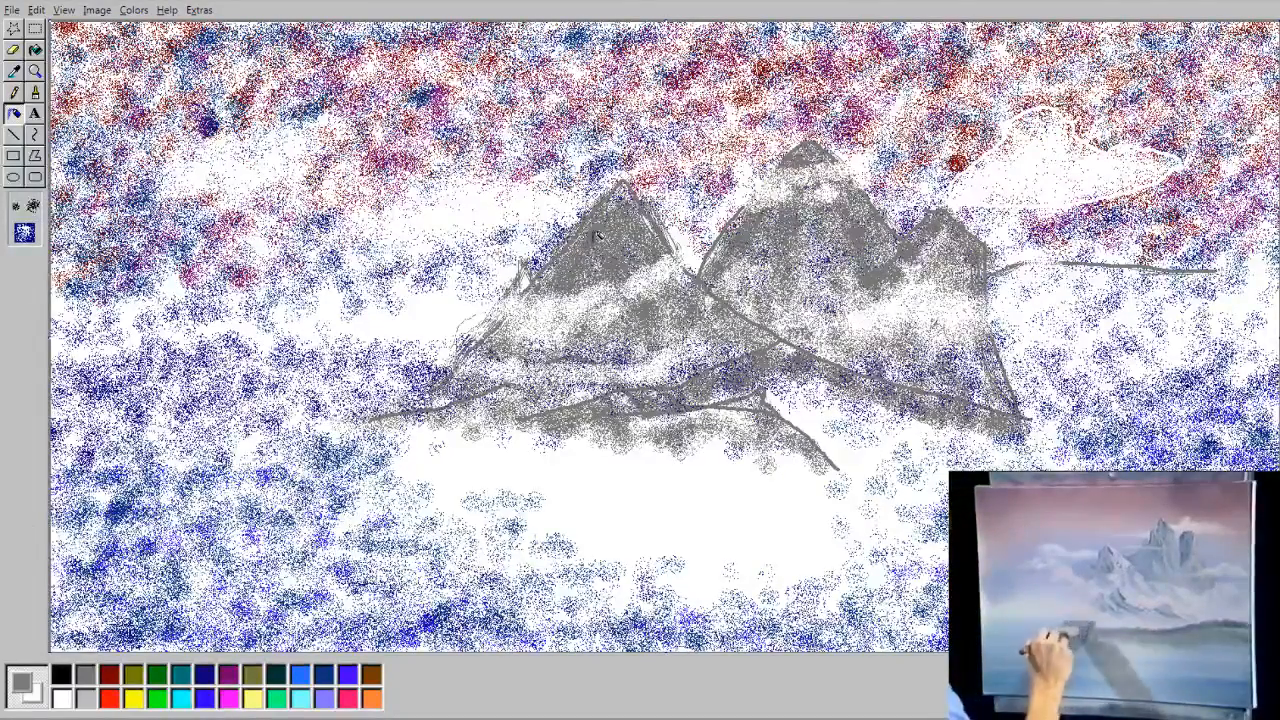
left_click_drag(645, 245, 647, 222)
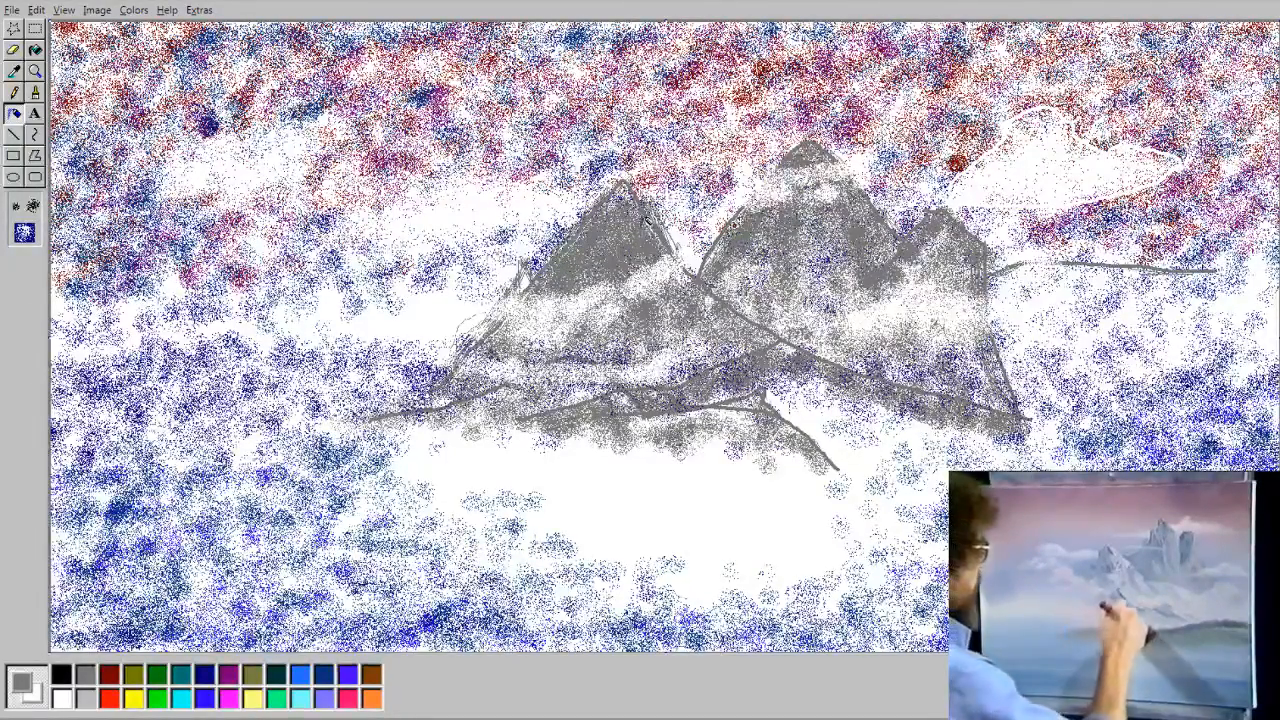
mouse_move(733, 320)
left_mouse_down()
mouse_move(691, 285)
mouse_move(822, 366)
mouse_move(795, 350)
mouse_move(799, 275)
mouse_move(784, 240)
mouse_move(762, 225)
mouse_move(722, 255)
mouse_move(732, 225)
mouse_move(732, 238)
mouse_move(749, 218)
mouse_move(797, 232)
mouse_move(784, 288)
mouse_move(795, 212)
mouse_move(847, 243)
mouse_move(944, 243)
mouse_move(936, 232)
mouse_move(914, 245)
mouse_move(952, 240)
left_mouse_up()
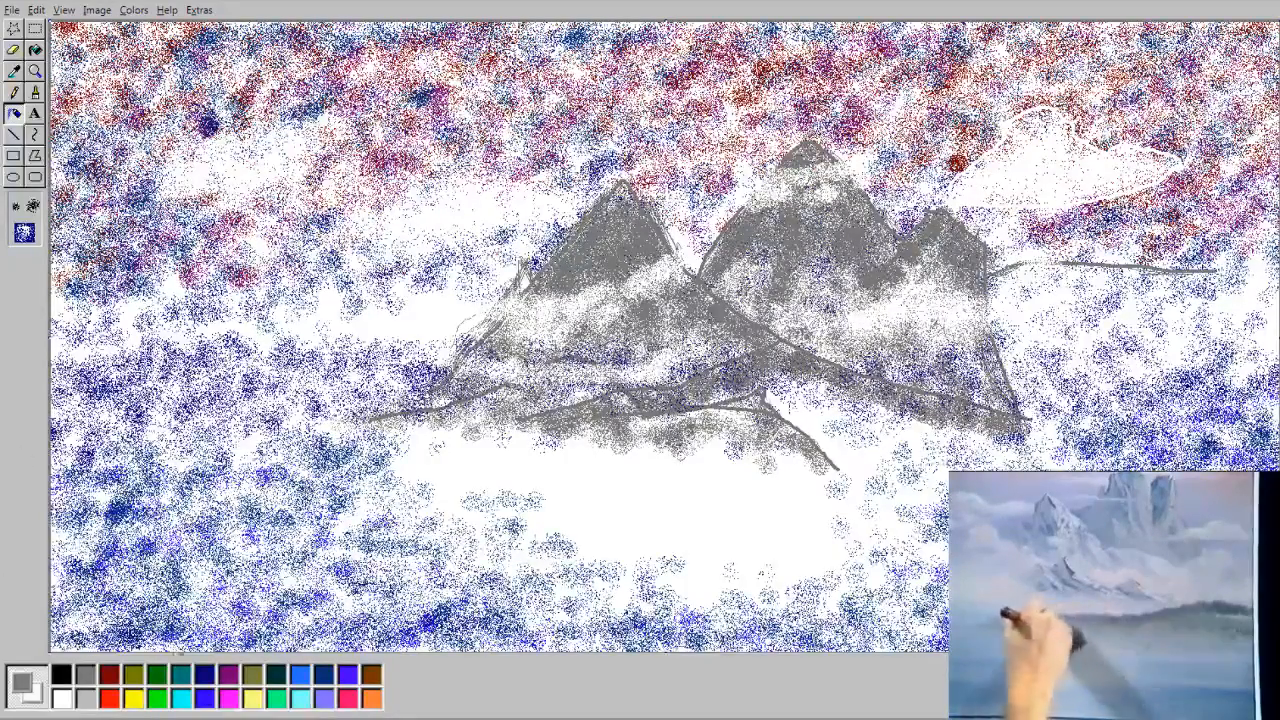
Step: Sketch a thin gray hill line from below the foothills to the right shore, and spray dark teal along it
left_click(275, 677)
left_click(85, 675)
left_click(14, 92)
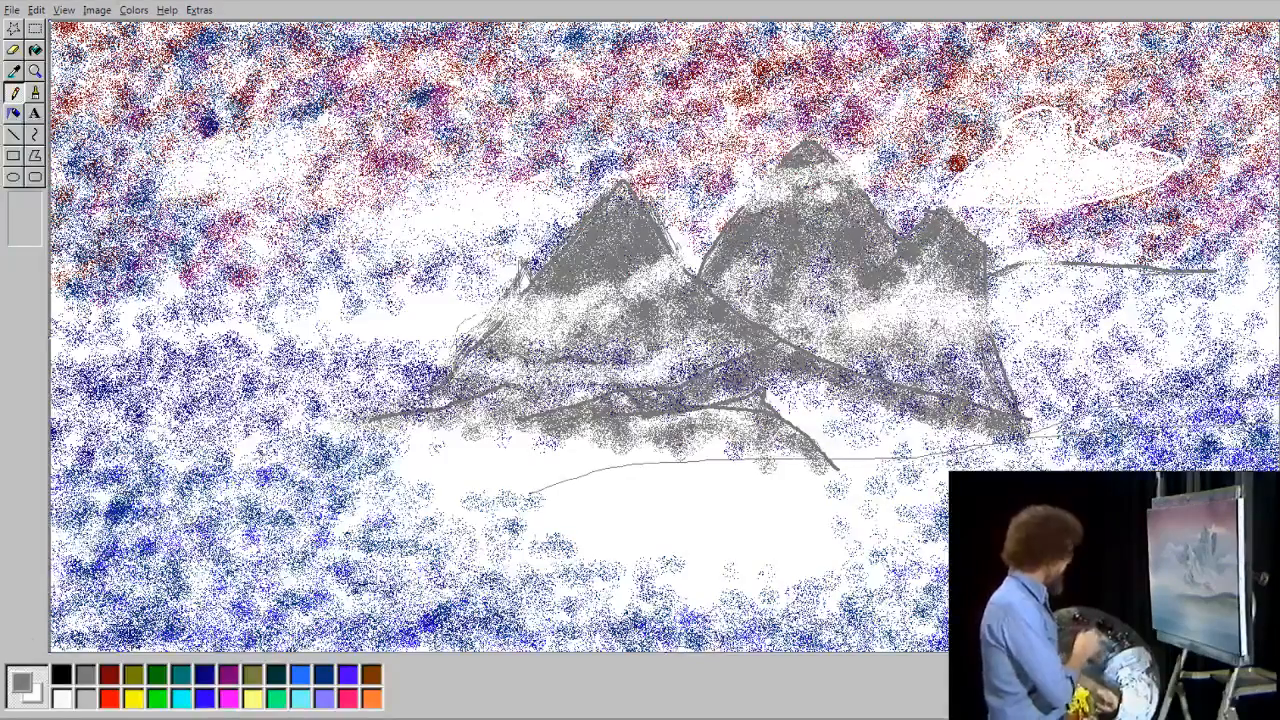
left_click(280, 676)
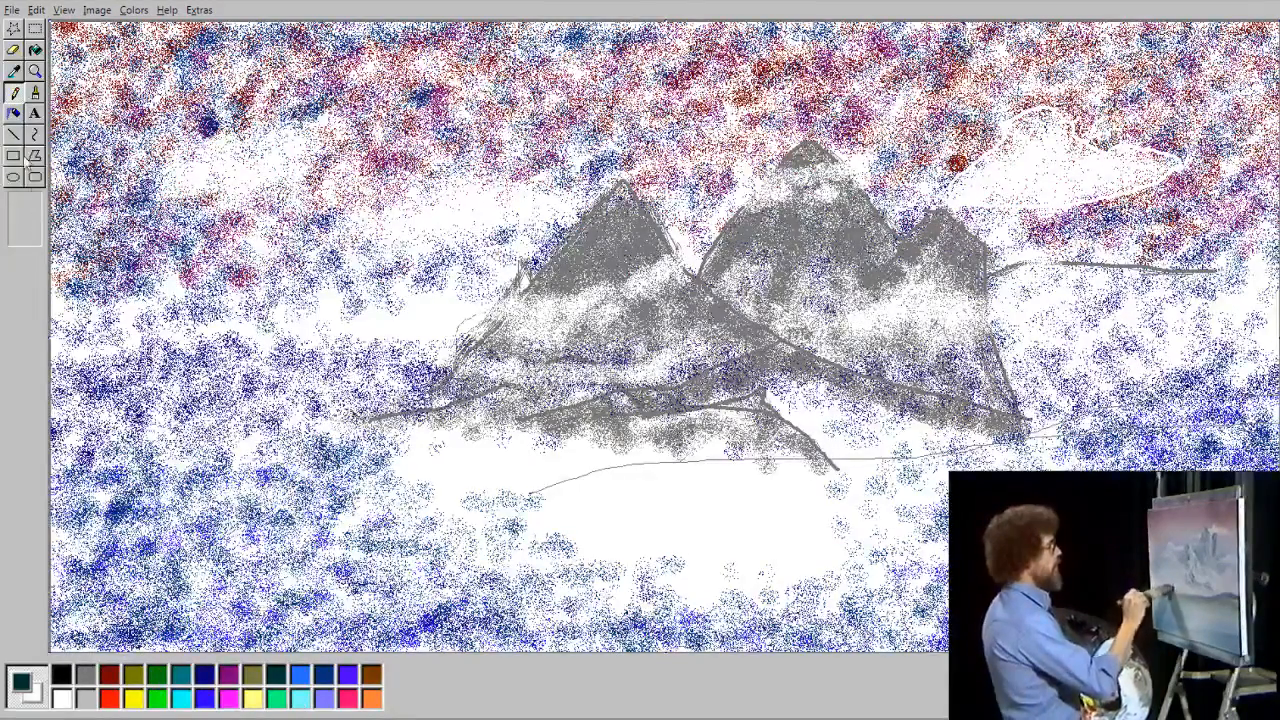
left_click(14, 113)
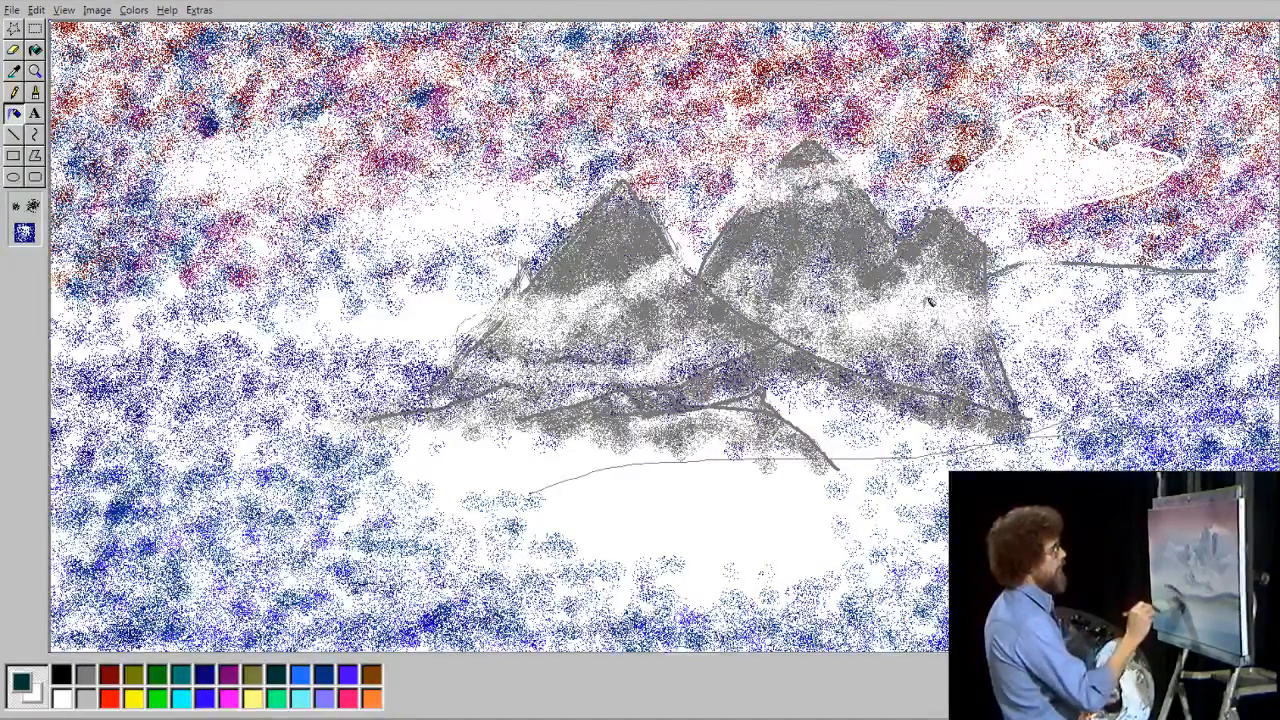
mouse_move(1268, 398)
left_mouse_down()
mouse_move(1107, 406)
mouse_move(962, 451)
mouse_move(794, 467)
mouse_move(619, 456)
mouse_move(540, 478)
mouse_move(518, 500)
mouse_move(524, 466)
mouse_move(910, 455)
mouse_move(780, 464)
mouse_move(1012, 440)
left_mouse_up()
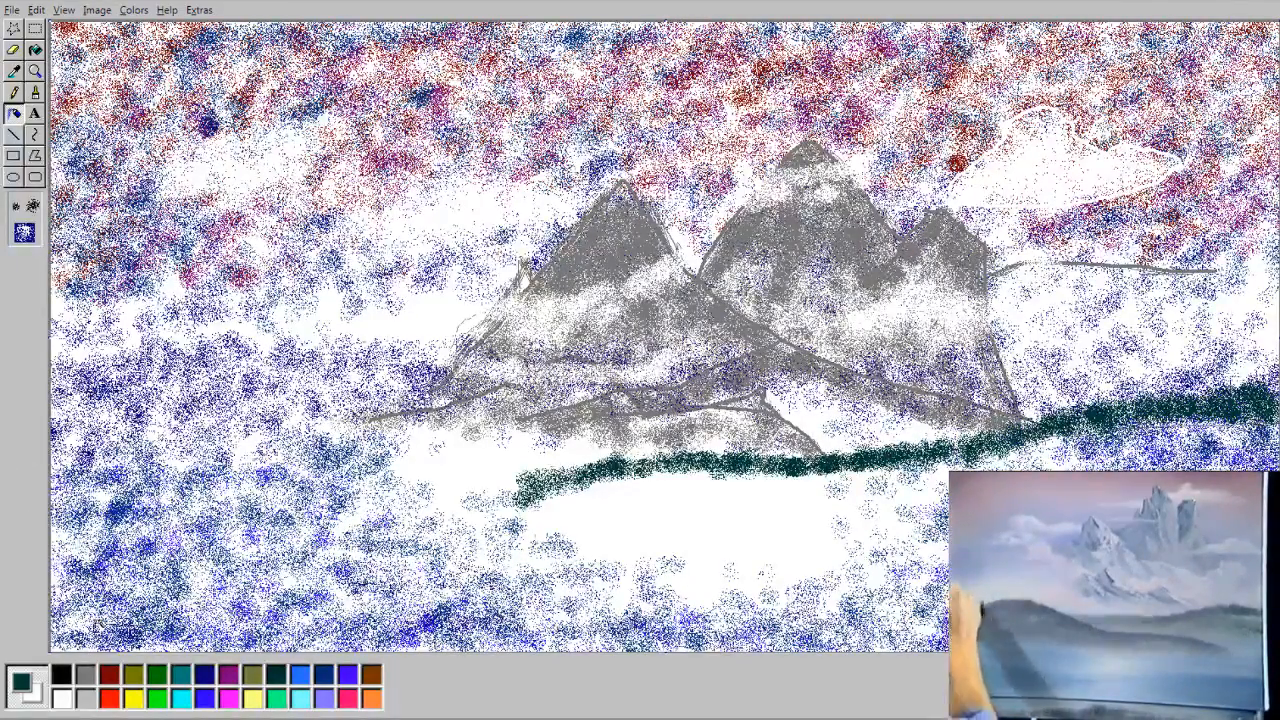
Step: Sketch a second thin gray hill line with the Pencil, from the canvas's left edge down under the first teal ridge
left_click(85, 675)
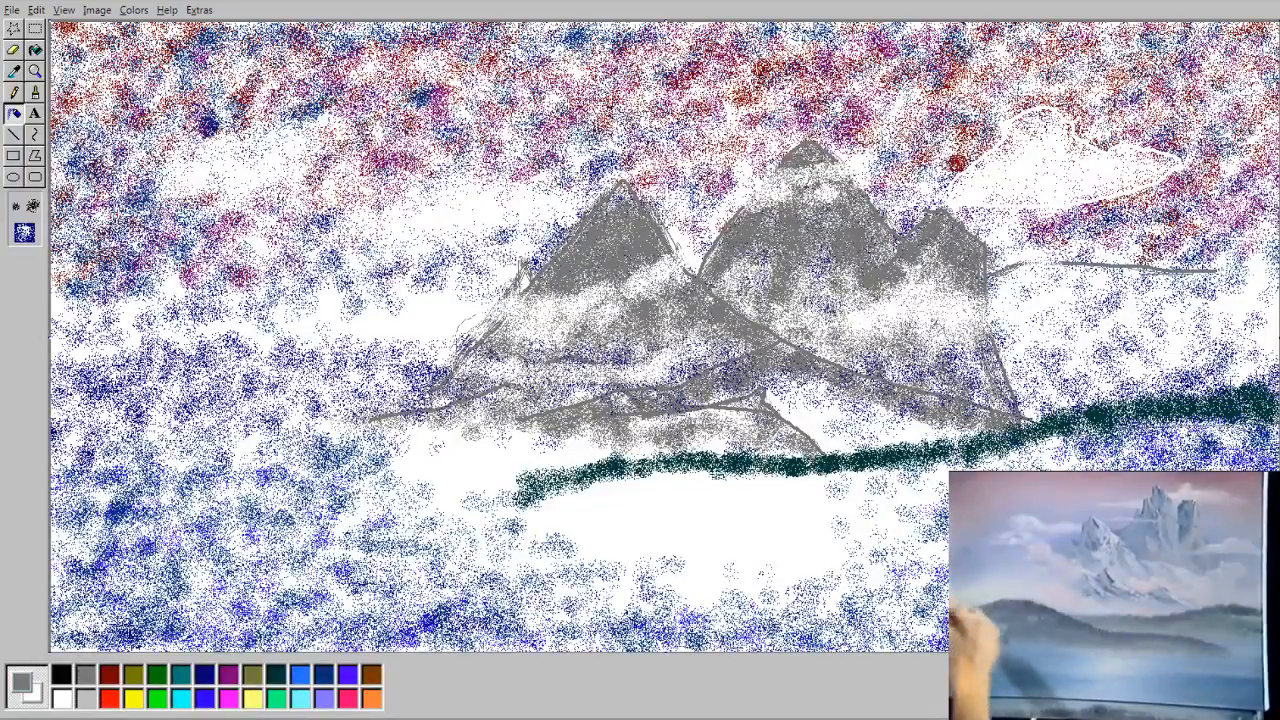
left_click(14, 91)
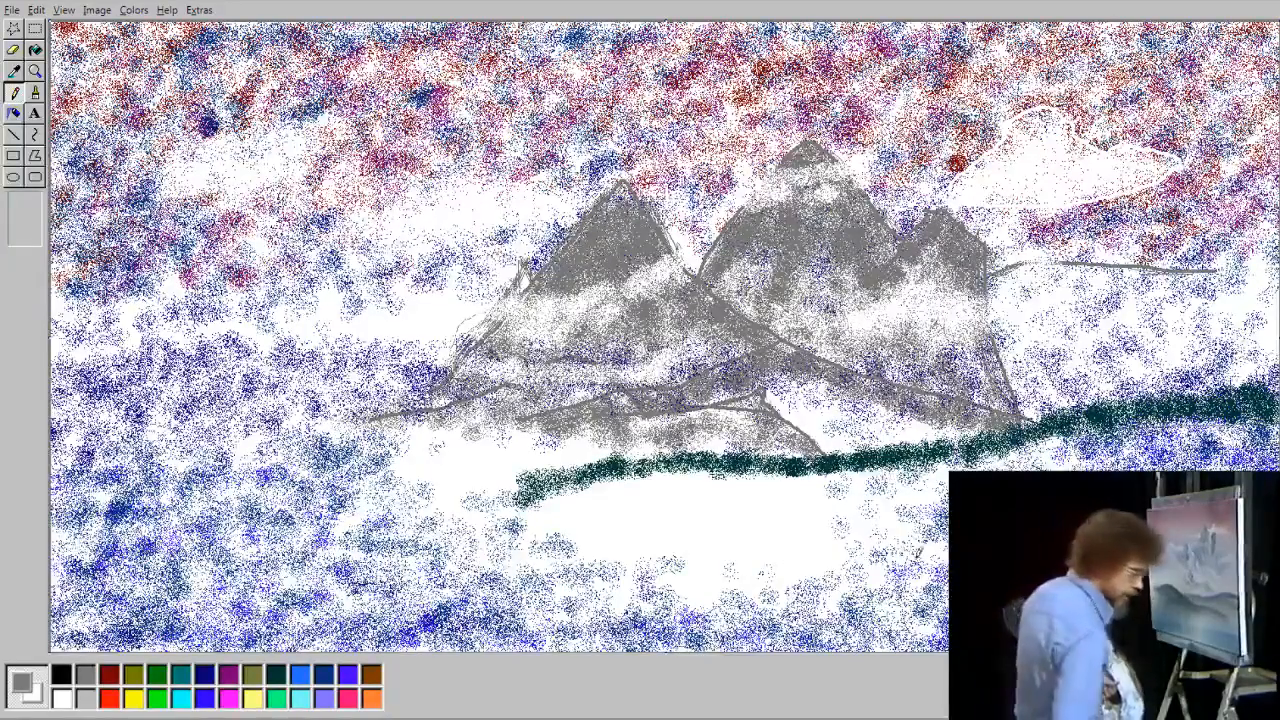
mouse_move(905, 553)
left_mouse_down()
mouse_move(711, 505)
mouse_move(528, 500)
left_mouse_up()
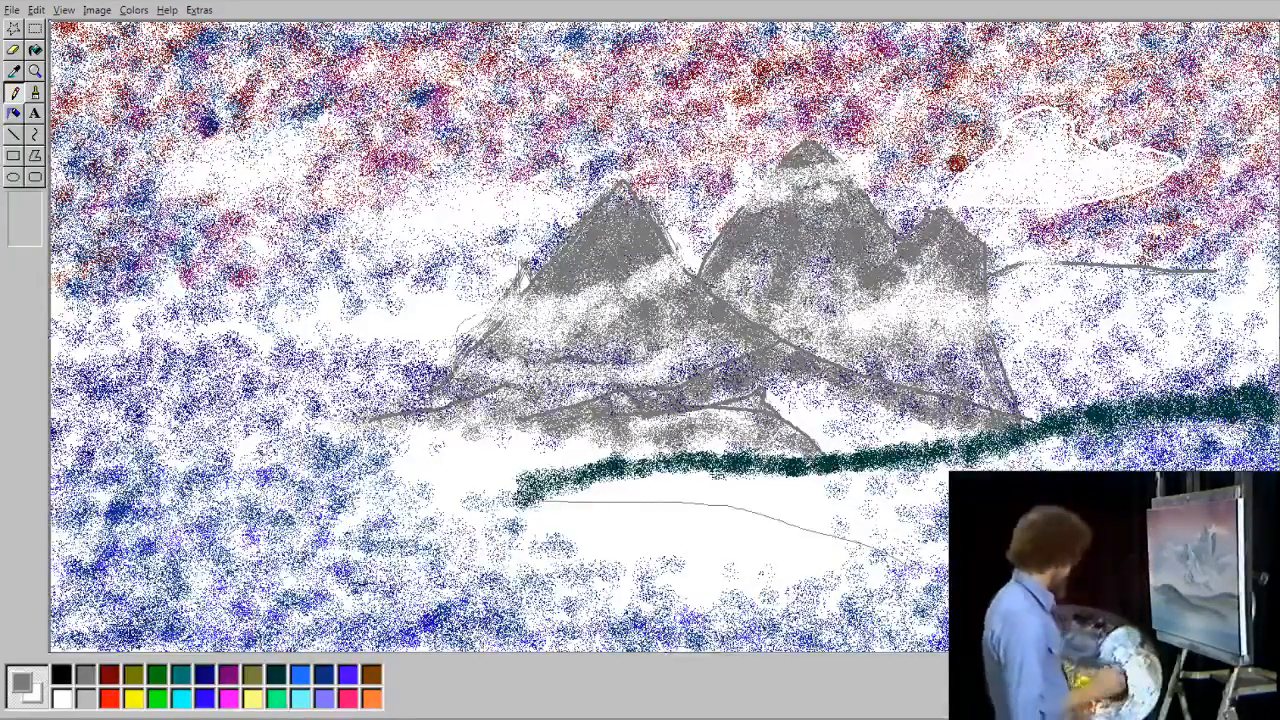
left_click_drag(71, 442, 48, 456)
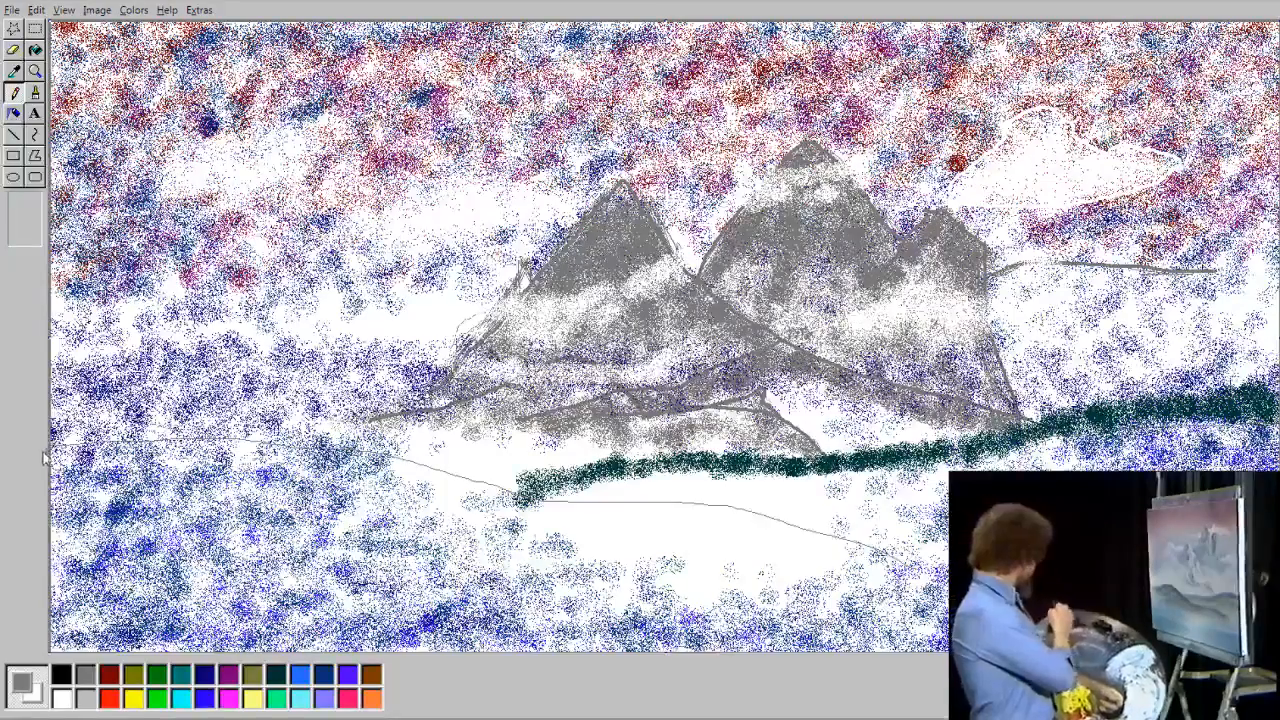
Step: Spray dark teal along the second hill line to form the lower ridge
left_click(279, 676)
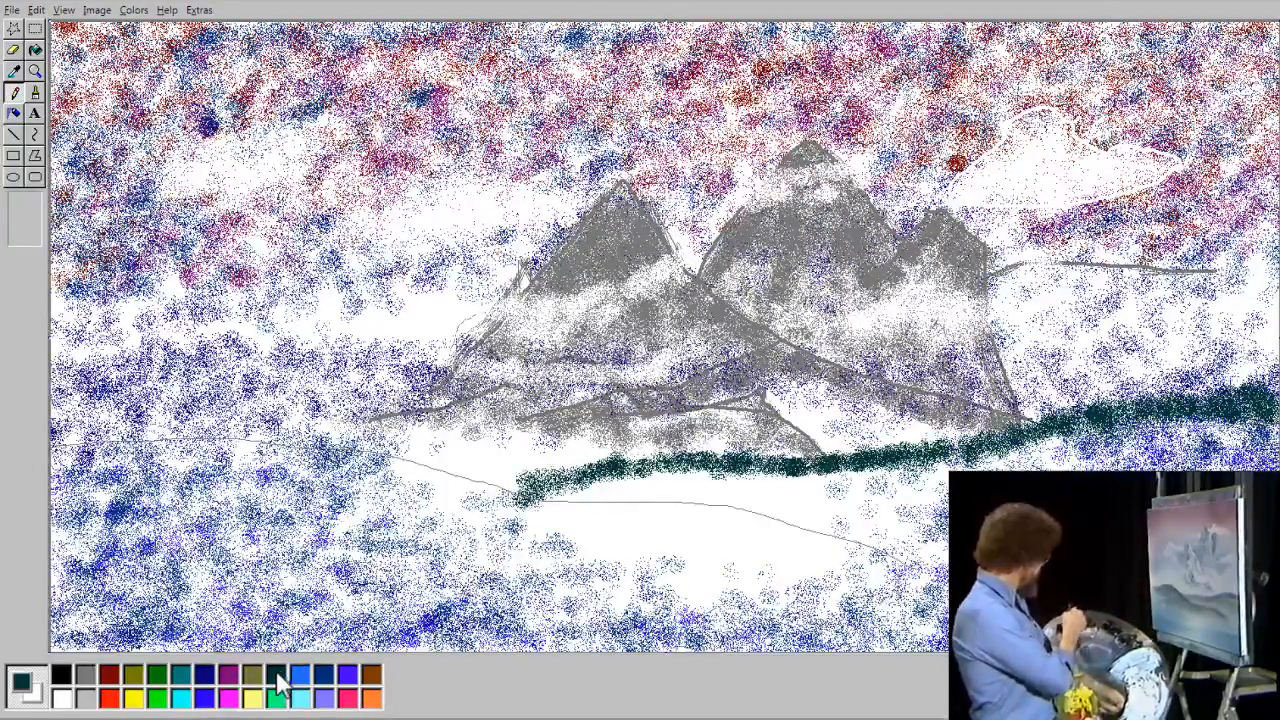
left_click(14, 113)
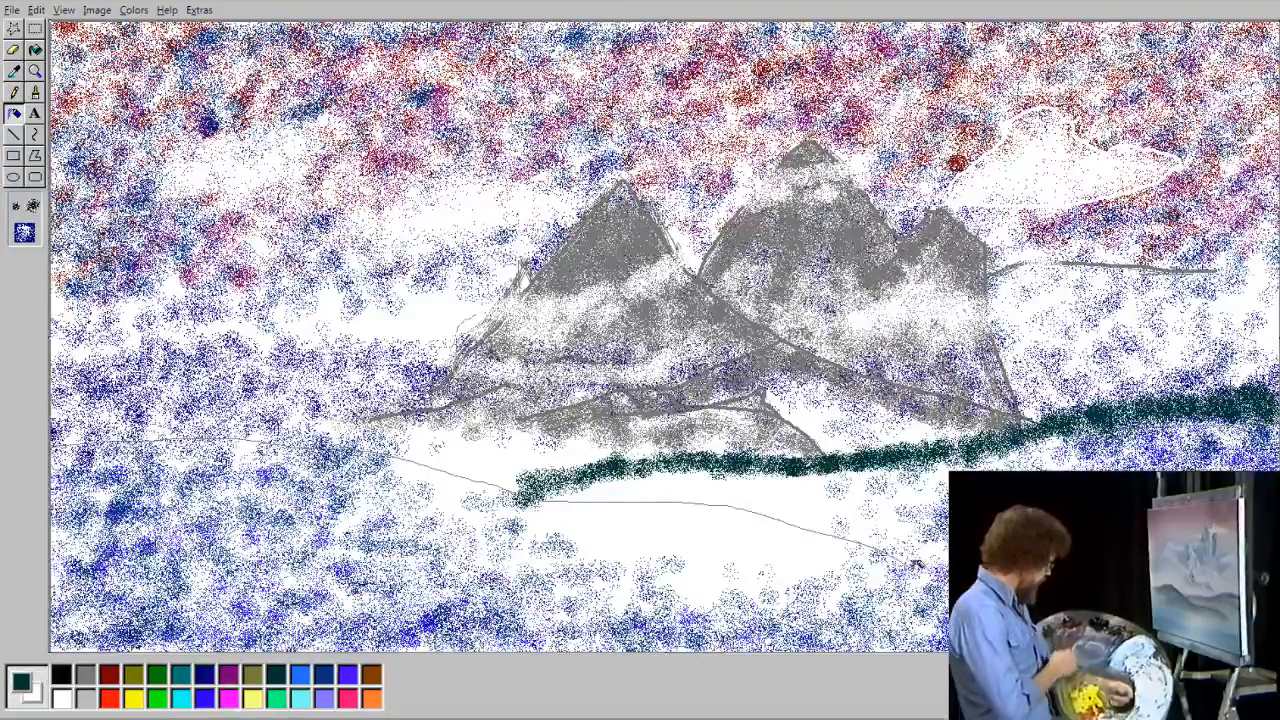
mouse_move(697, 505)
left_mouse_down()
mouse_move(540, 497)
mouse_move(290, 440)
mouse_move(60, 444)
mouse_move(320, 448)
mouse_move(515, 500)
mouse_move(408, 450)
mouse_move(240, 415)
mouse_move(192, 426)
mouse_move(182, 408)
mouse_move(128, 436)
mouse_move(68, 440)
mouse_move(154, 422)
mouse_move(571, 516)
mouse_move(561, 503)
mouse_move(705, 512)
mouse_move(615, 508)
mouse_move(535, 474)
mouse_move(462, 478)
mouse_move(608, 471)
left_mouse_up()
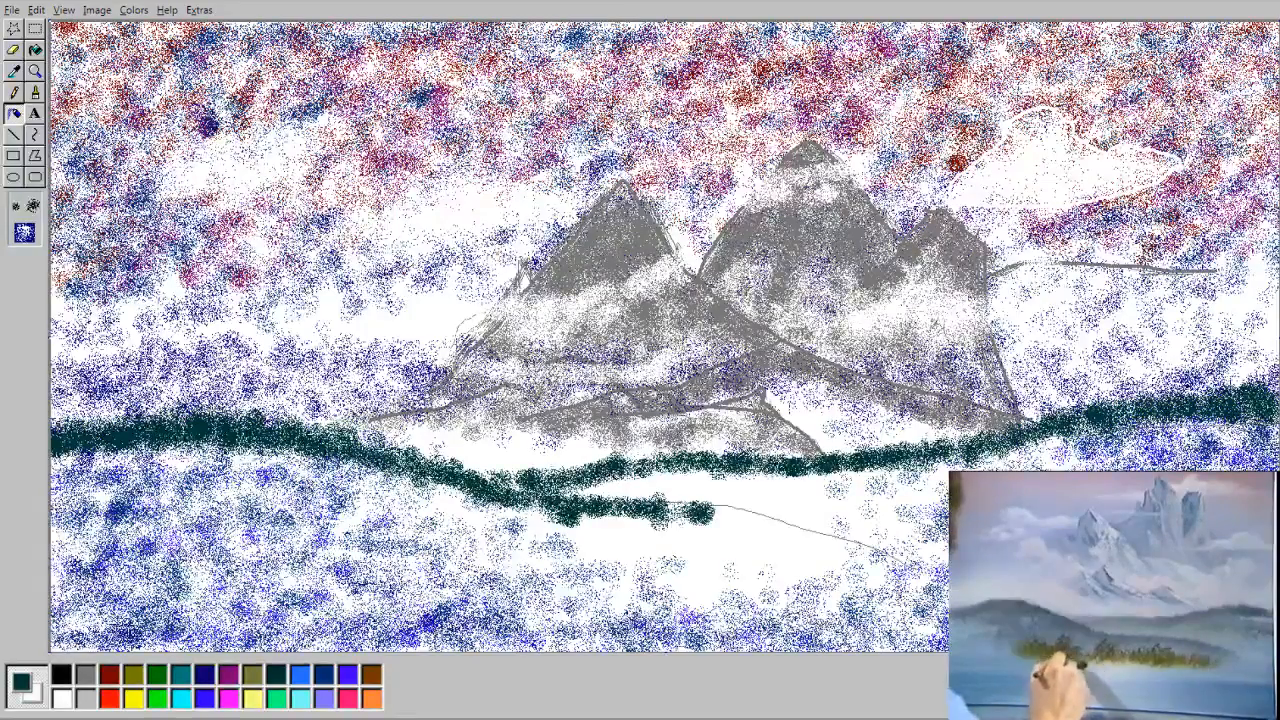
mouse_move(730, 507)
left_mouse_down()
mouse_move(811, 536)
mouse_move(841, 527)
mouse_move(898, 558)
left_mouse_up()
mouse_move(902, 554)
left_mouse_down()
mouse_move(858, 531)
mouse_move(678, 510)
mouse_move(736, 516)
left_mouse_up()
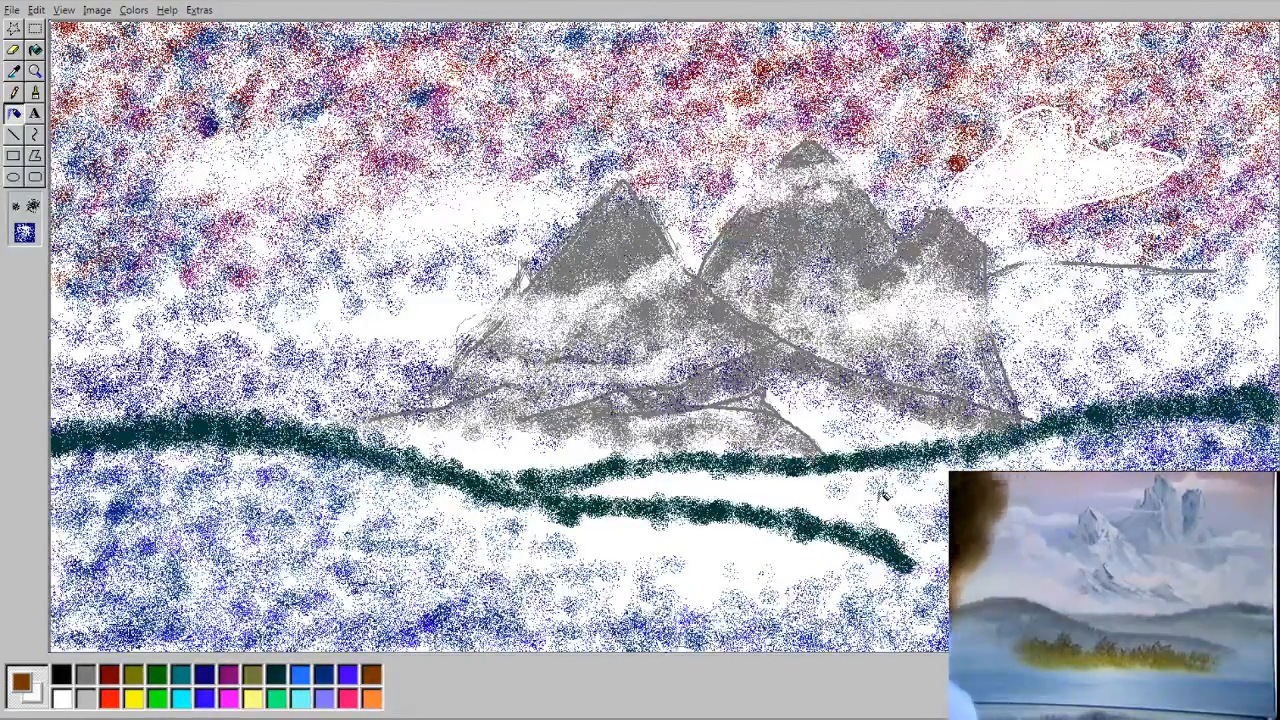
Step: Shade the land between the two teal ridges with light dark teal spray, and add green patches over it toward the right
left_click(276, 675)
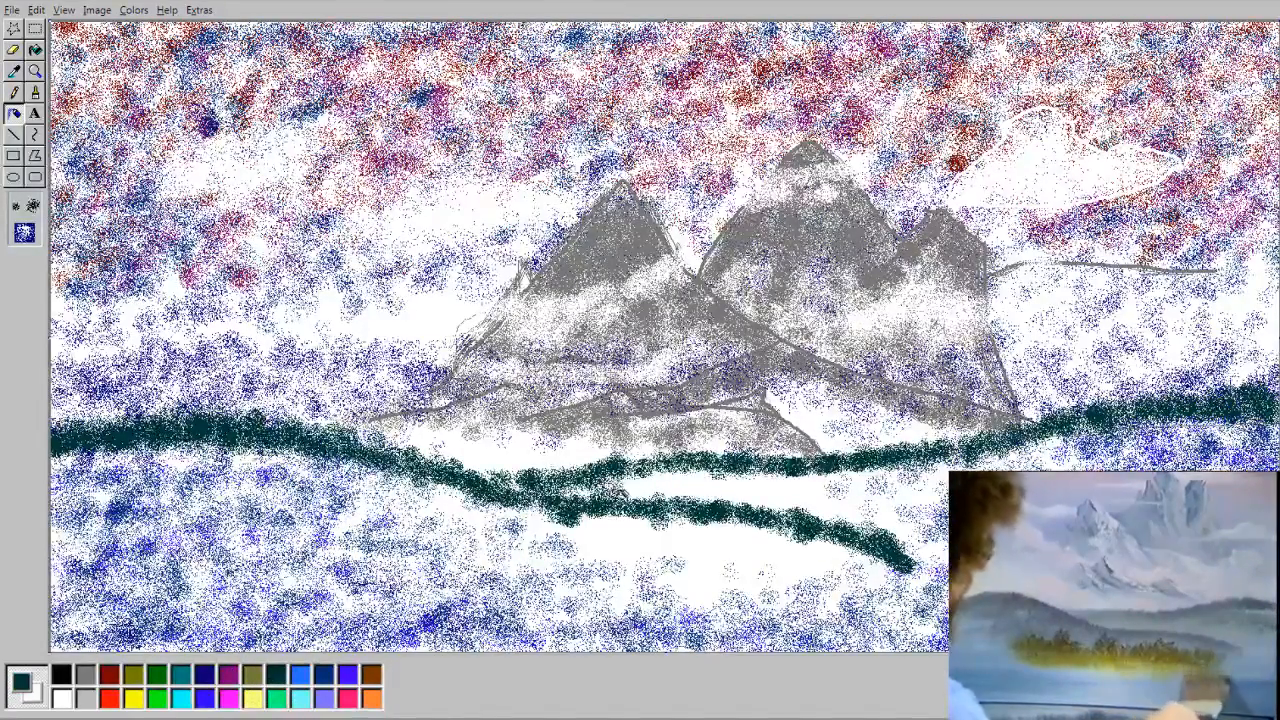
mouse_move(636, 490)
left_mouse_down()
mouse_move(761, 477)
mouse_move(793, 498)
mouse_move(836, 495)
mouse_move(816, 477)
mouse_move(881, 524)
mouse_move(853, 483)
mouse_move(900, 524)
mouse_move(862, 477)
mouse_move(898, 487)
left_mouse_up()
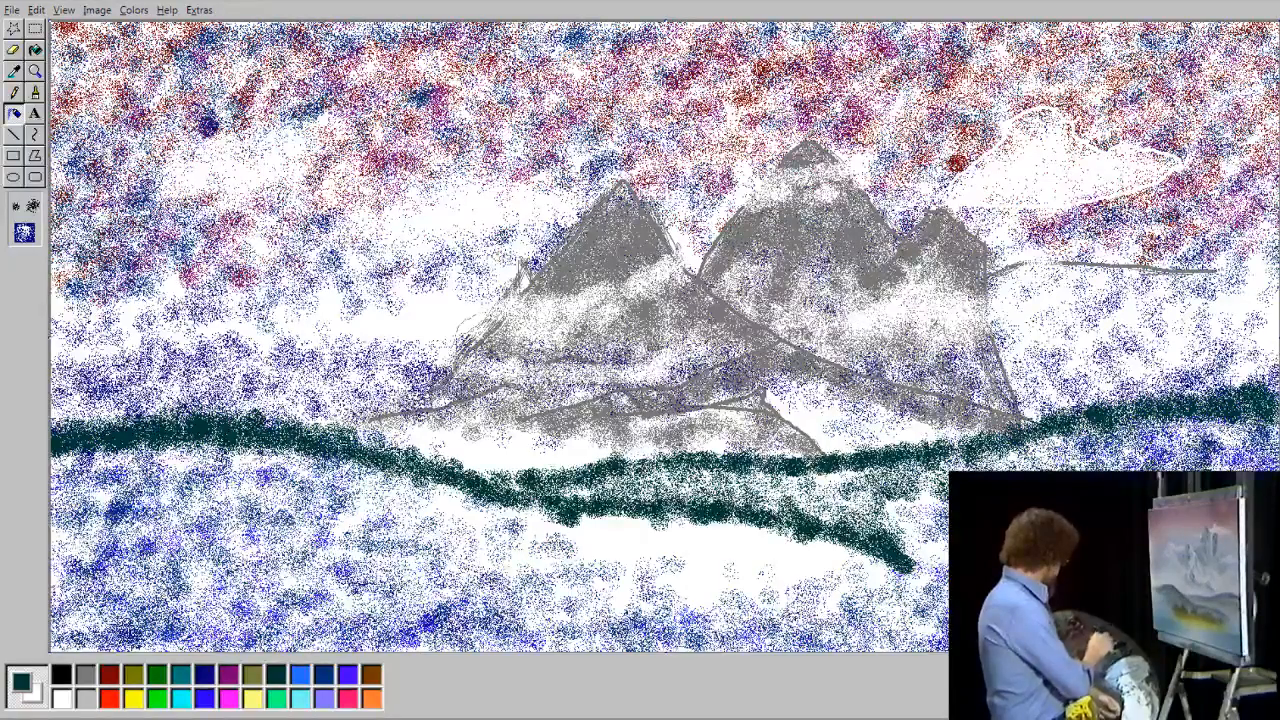
left_click(157, 676)
mouse_move(905, 502)
left_mouse_down()
mouse_move(917, 520)
mouse_move(926, 486)
left_mouse_up()
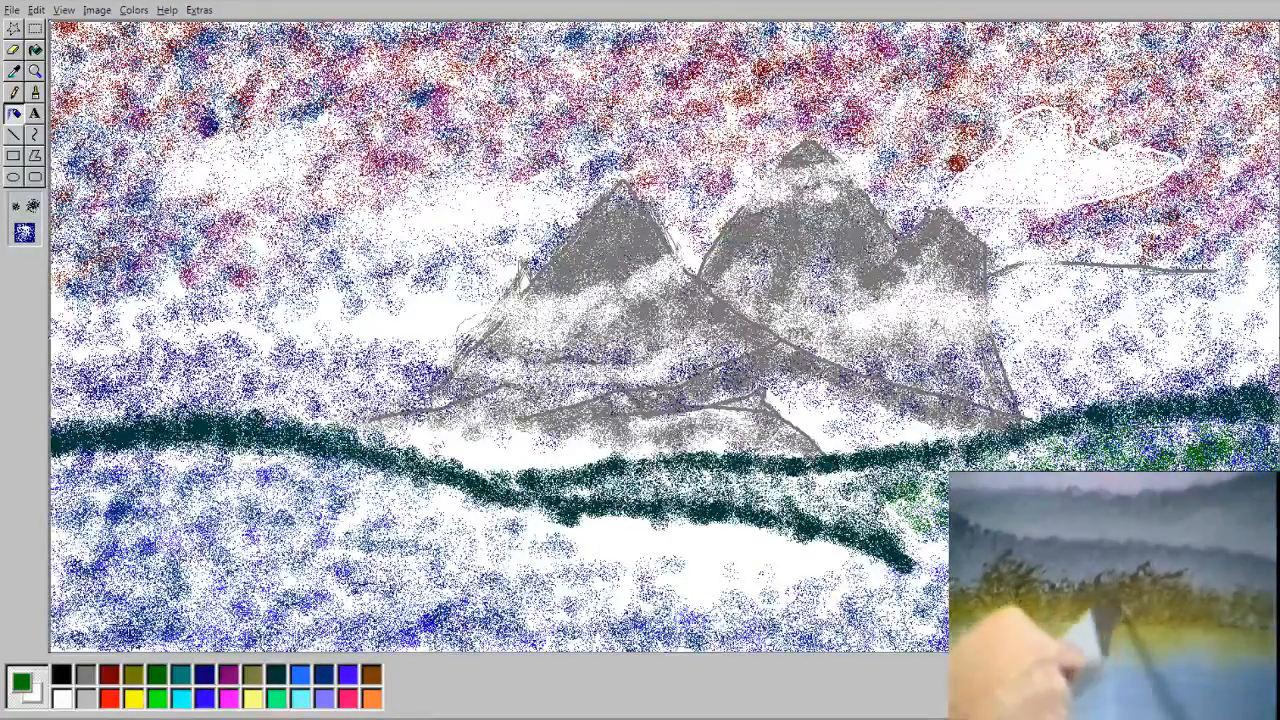
mouse_move(932, 515)
left_mouse_down()
mouse_move(912, 536)
mouse_move(892, 500)
left_mouse_up()
mouse_move(785, 486)
left_mouse_down()
mouse_move(770, 487)
mouse_move(784, 500)
mouse_move(689, 476)
mouse_move(702, 486)
mouse_move(652, 484)
mouse_move(873, 488)
left_mouse_up()
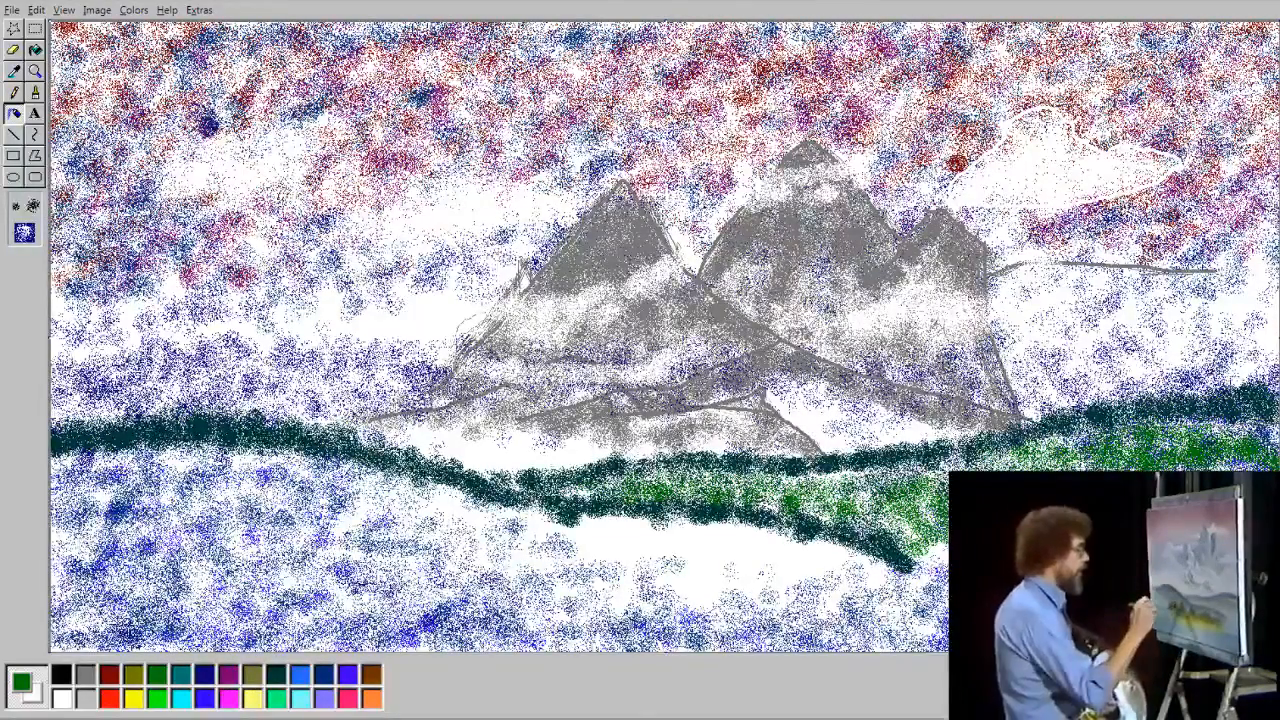
Step: Spray a dark teal band beneath the lower ridge, and add olive foliage strips along its upper and lower edges
left_click(276, 675)
mouse_move(562, 556)
left_mouse_down()
mouse_move(546, 525)
mouse_move(543, 540)
mouse_move(547, 524)
mouse_move(541, 544)
mouse_move(543, 528)
mouse_move(581, 546)
mouse_move(582, 526)
mouse_move(604, 549)
mouse_move(606, 533)
mouse_move(637, 548)
mouse_move(627, 531)
mouse_move(694, 568)
mouse_move(713, 531)
mouse_move(753, 555)
mouse_move(779, 541)
mouse_move(856, 555)
left_mouse_up()
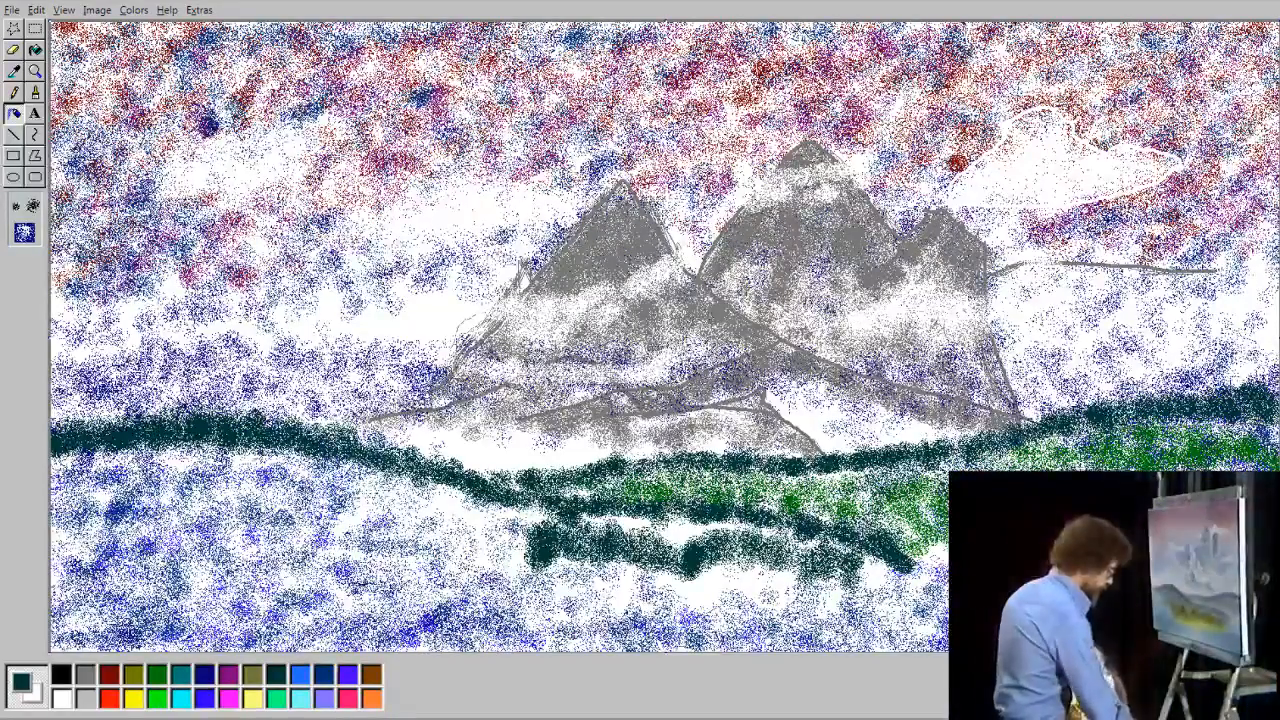
left_click(133, 676)
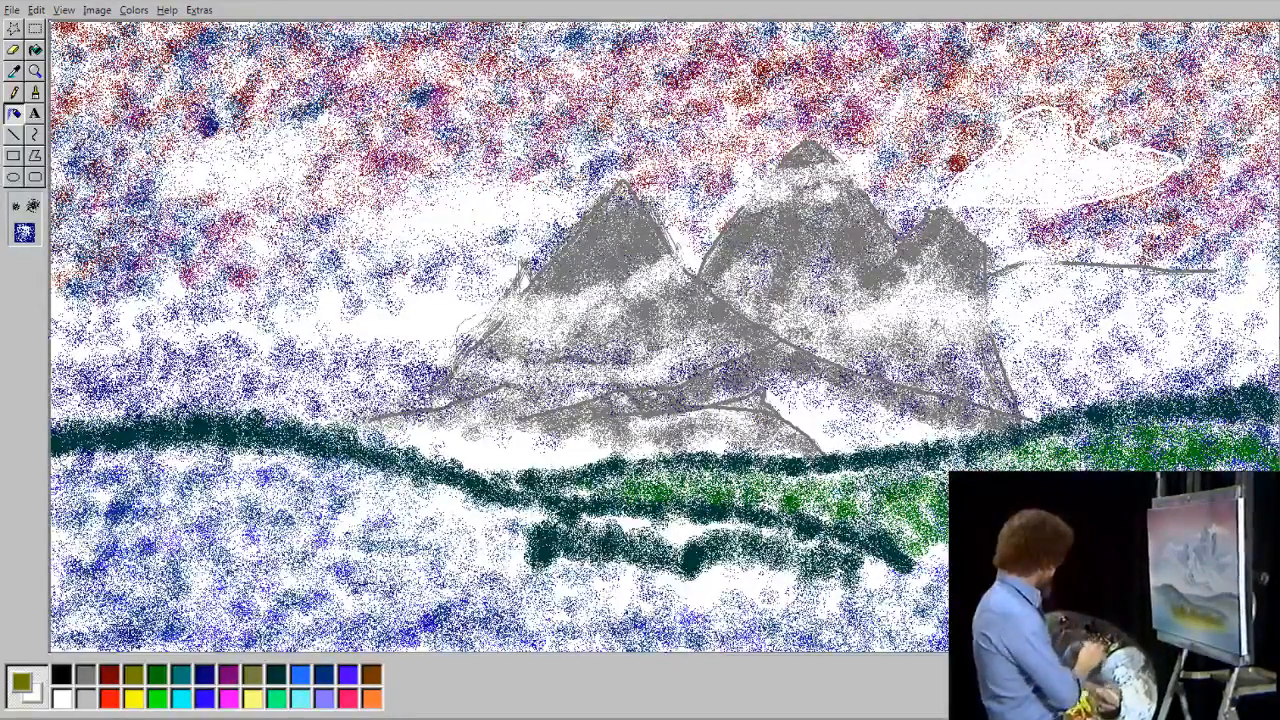
left_click(555, 517)
mouse_move(565, 522)
left_mouse_down()
mouse_move(782, 534)
mouse_move(893, 568)
mouse_move(825, 563)
left_mouse_up()
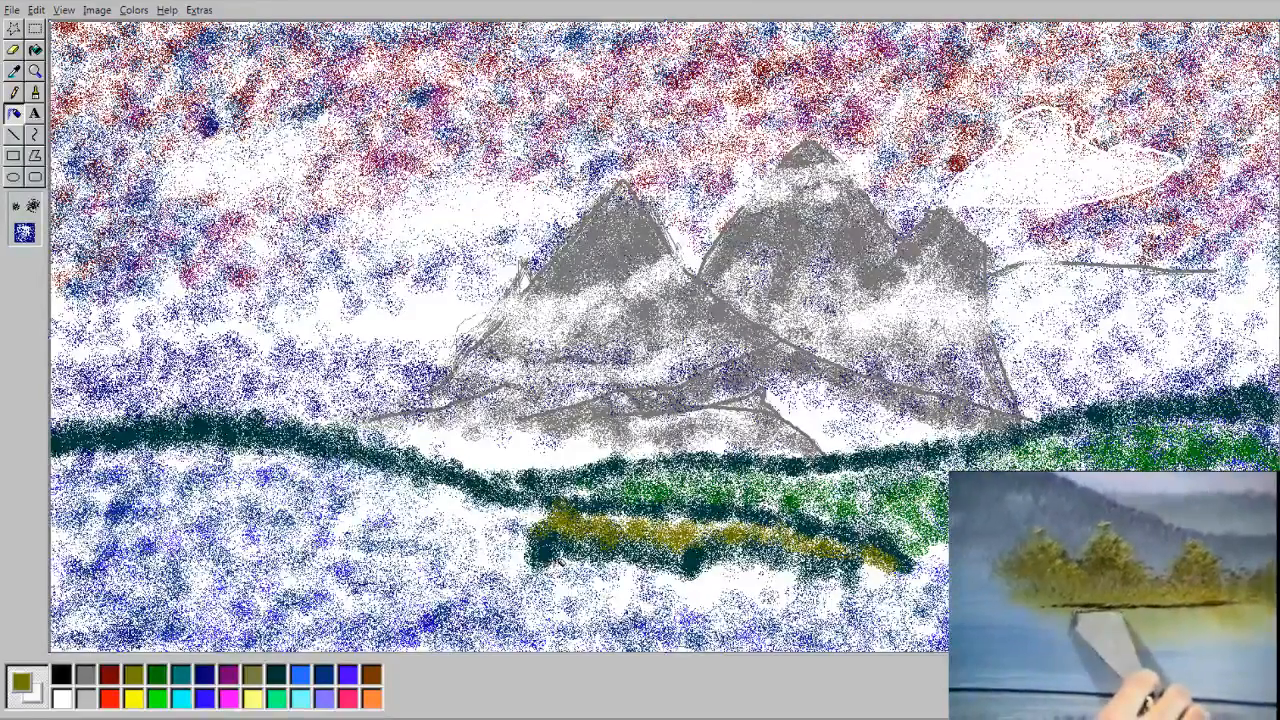
mouse_move(550, 568)
left_mouse_down()
mouse_move(718, 592)
mouse_move(740, 570)
mouse_move(755, 584)
mouse_move(882, 596)
left_mouse_up()
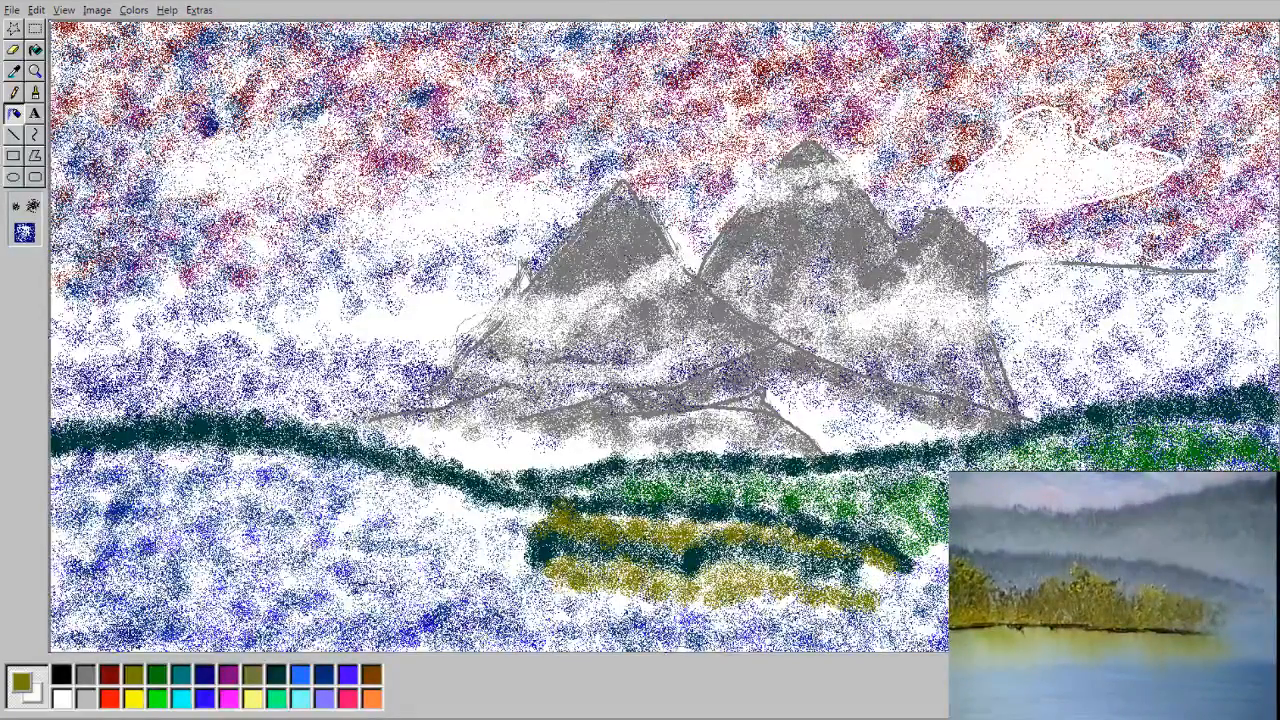
Step: Draw a thin brown shoreline along the lower olive strip with the Pencil, and spray bright blue accents over the surrounding water
left_click(371, 674)
left_click(14, 91)
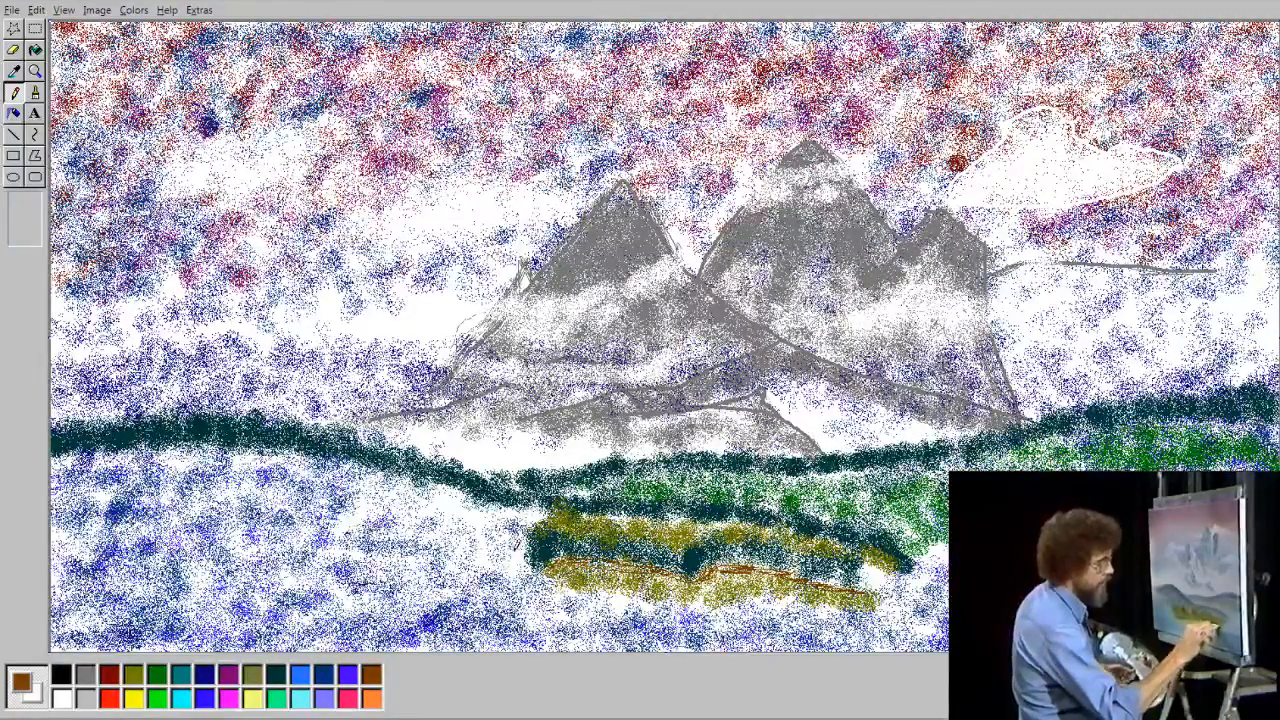
left_click(180, 676)
left_click(14, 113)
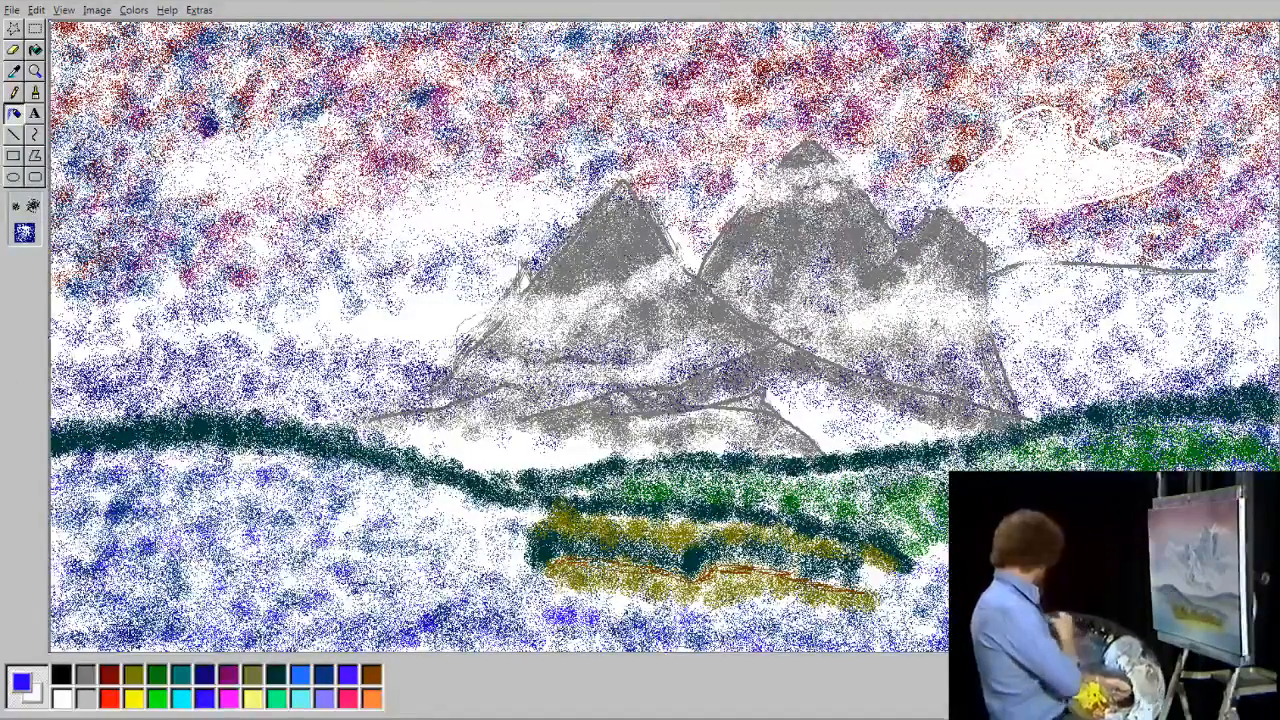
mouse_move(545, 615)
left_mouse_down()
mouse_move(370, 606)
mouse_move(235, 553)
mouse_move(228, 494)
mouse_move(62, 508)
mouse_move(66, 602)
mouse_move(157, 606)
left_mouse_up()
left_click(323, 674)
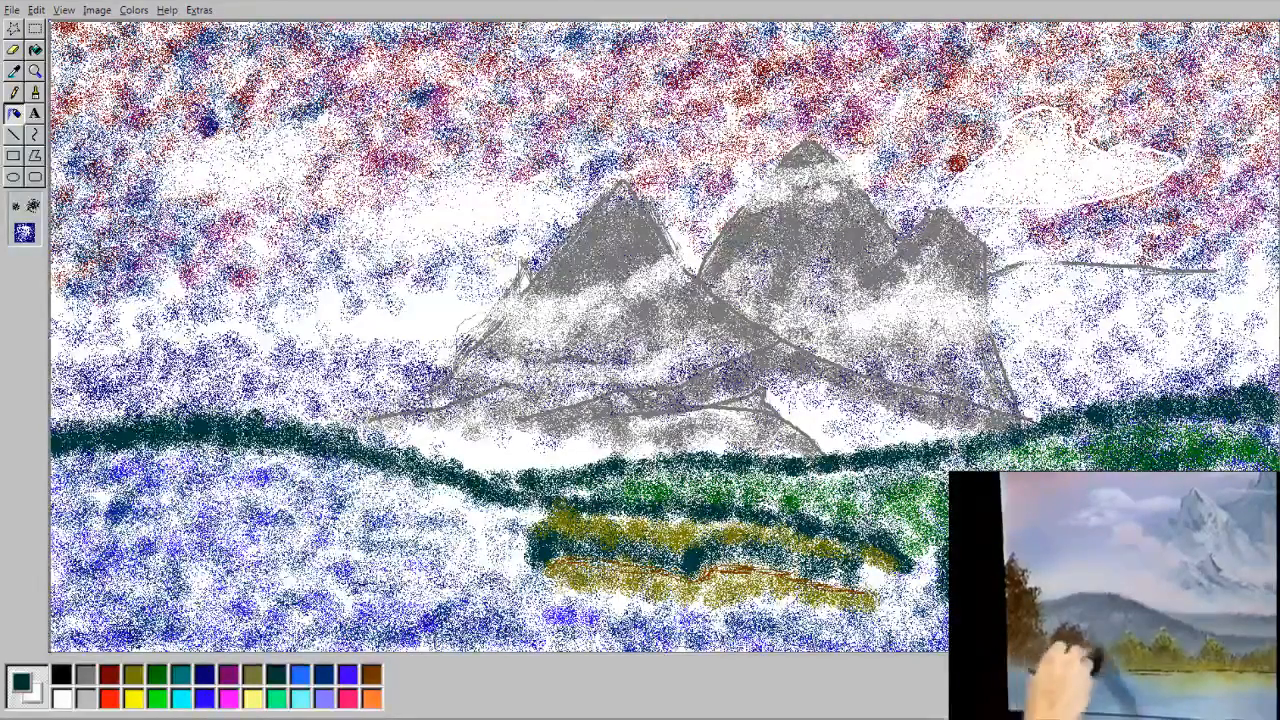
Step: Spray a tall, rounded dark teal tree mass above the ridge's right end, and extend the olive foliage patch below it
mouse_move(1123, 382)
left_mouse_down()
mouse_move(1141, 325)
mouse_move(1087, 462)
left_mouse_up()
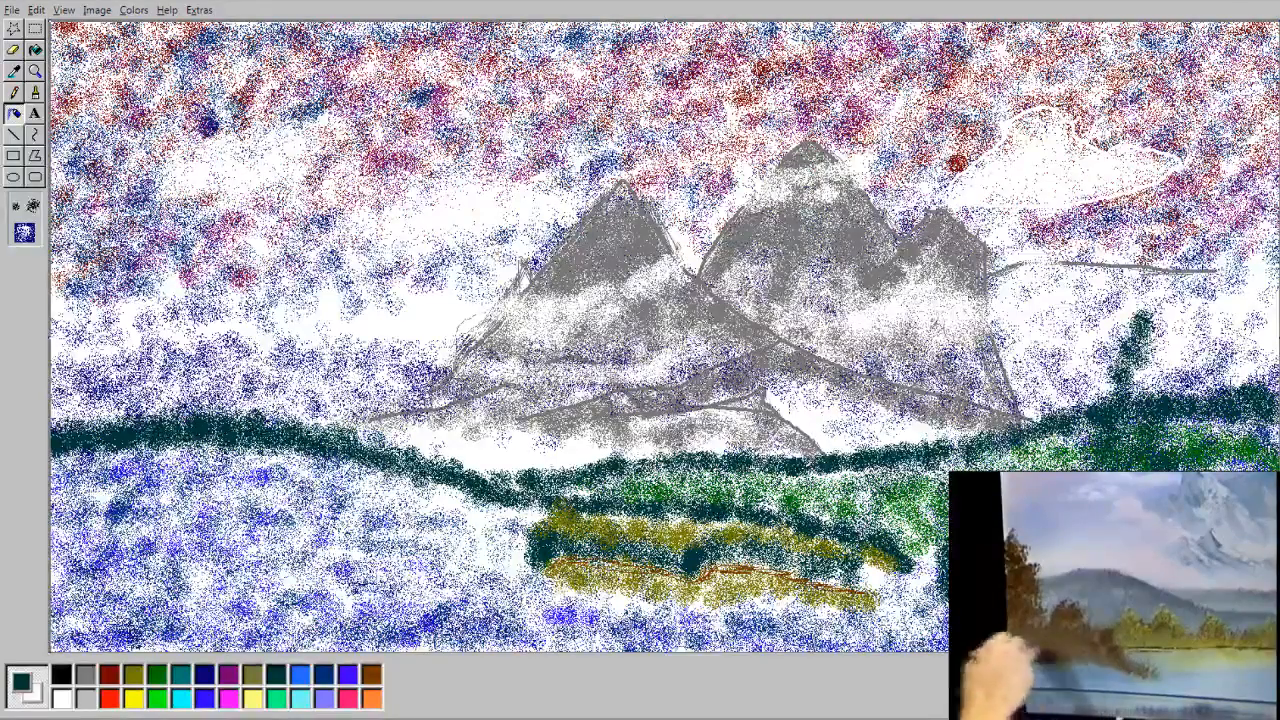
mouse_move(1122, 385)
left_mouse_down()
mouse_move(1138, 428)
mouse_move(1162, 330)
mouse_move(1172, 345)
mouse_move(1230, 335)
mouse_move(1180, 305)
mouse_move(1232, 315)
mouse_move(1252, 292)
mouse_move(1266, 400)
mouse_move(1236, 390)
mouse_move(1228, 405)
mouse_move(1236, 340)
mouse_move(1185, 370)
mouse_move(1272, 456)
mouse_move(1260, 433)
left_mouse_up()
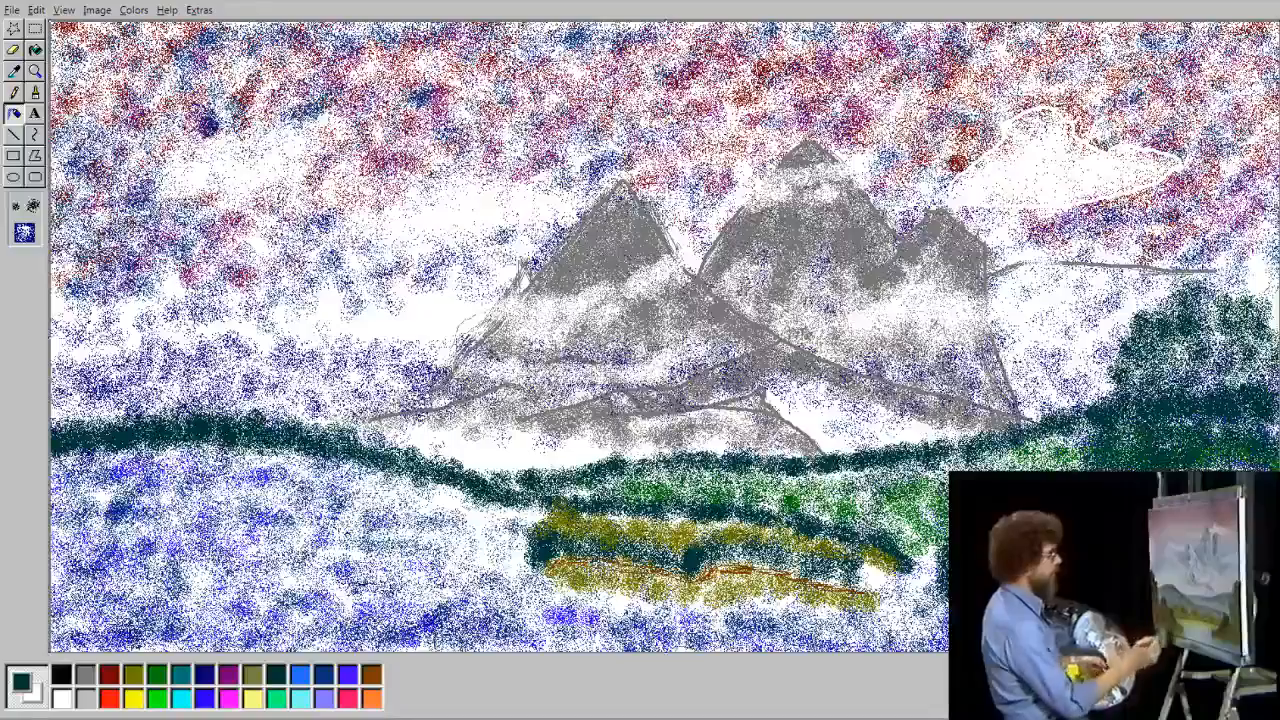
mouse_move(1116, 366)
left_mouse_down()
mouse_move(1106, 392)
mouse_move(1148, 258)
mouse_move(1215, 254)
mouse_move(1250, 300)
mouse_move(1258, 276)
mouse_move(1238, 268)
mouse_move(1246, 292)
mouse_move(1148, 342)
mouse_move(1172, 315)
mouse_move(1155, 376)
mouse_move(1262, 366)
mouse_move(1264, 338)
left_mouse_up()
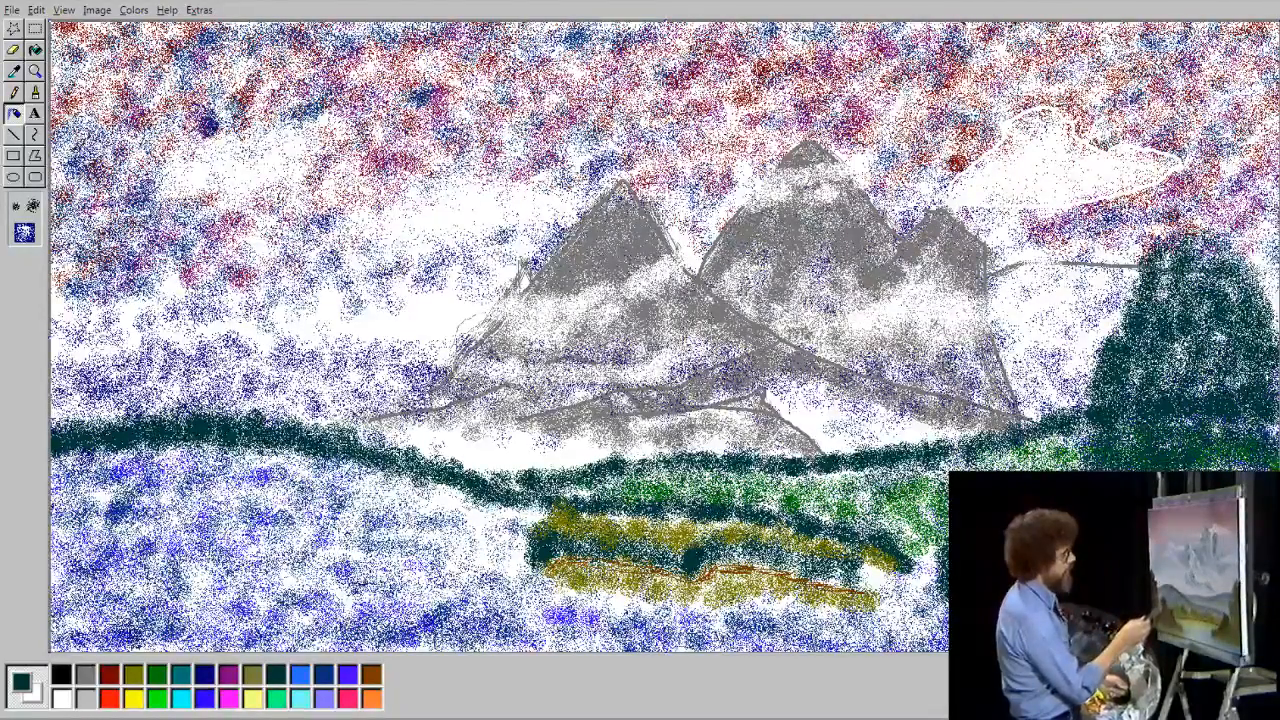
left_click(133, 674)
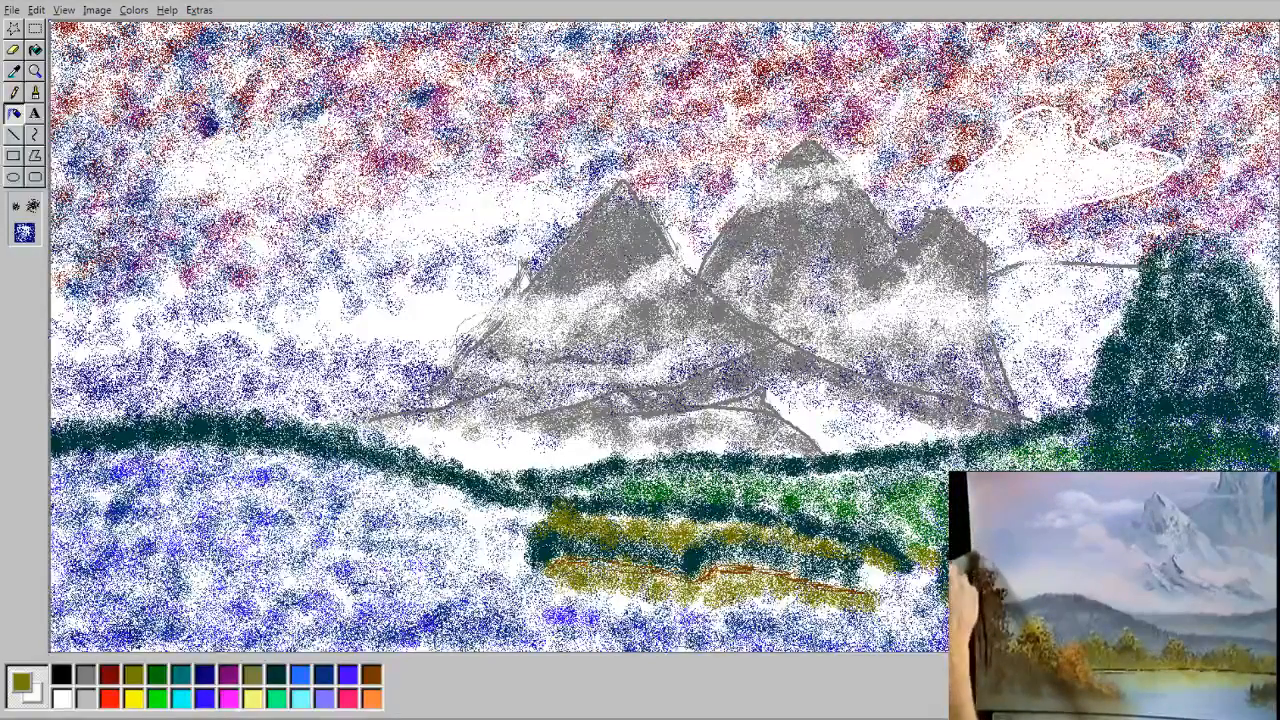
Step: Draw a thin brown trunk with short horizontal branches inside the right dark teal tree using the Pencil
left_click(370, 674)
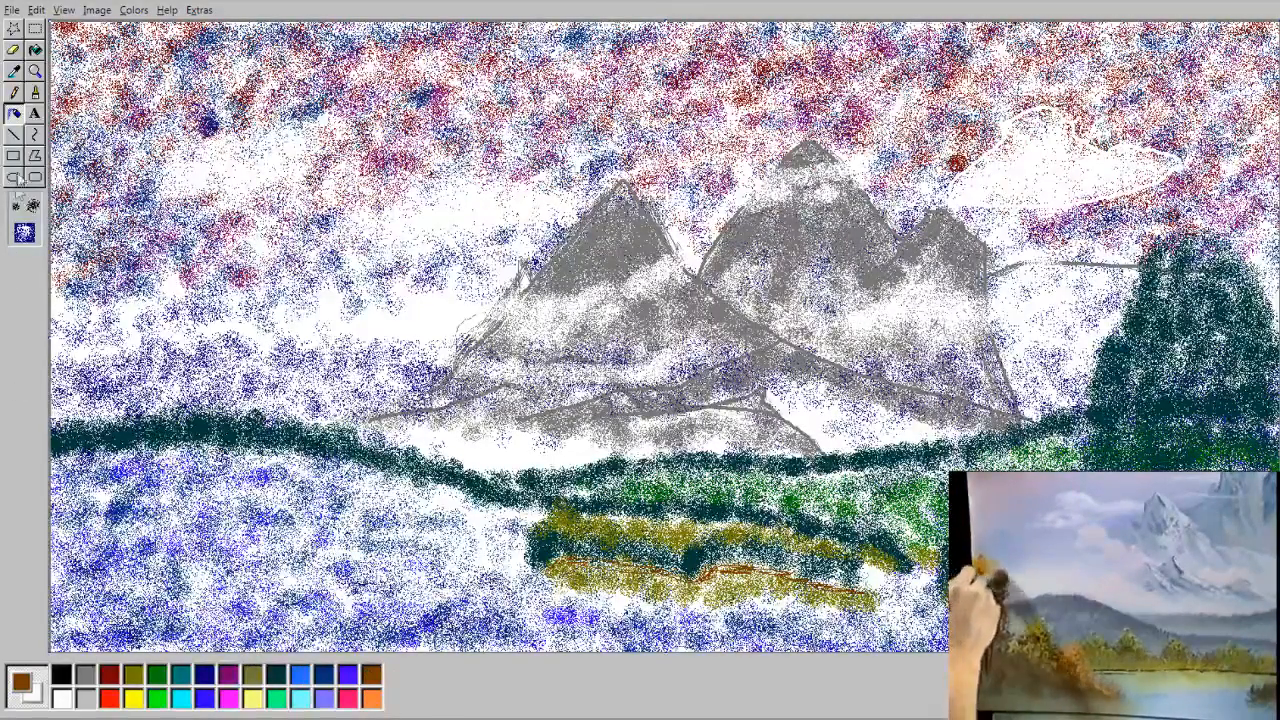
left_click(15, 91)
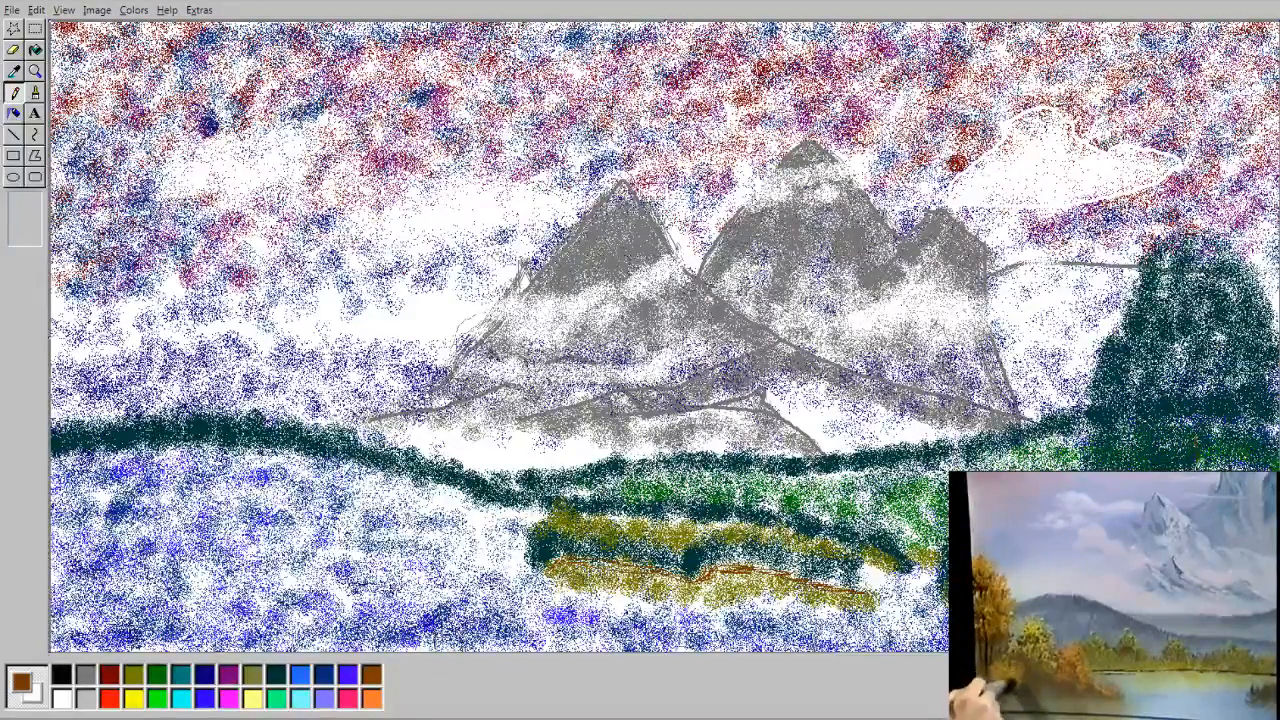
left_click_drag(1194, 412, 1191, 367)
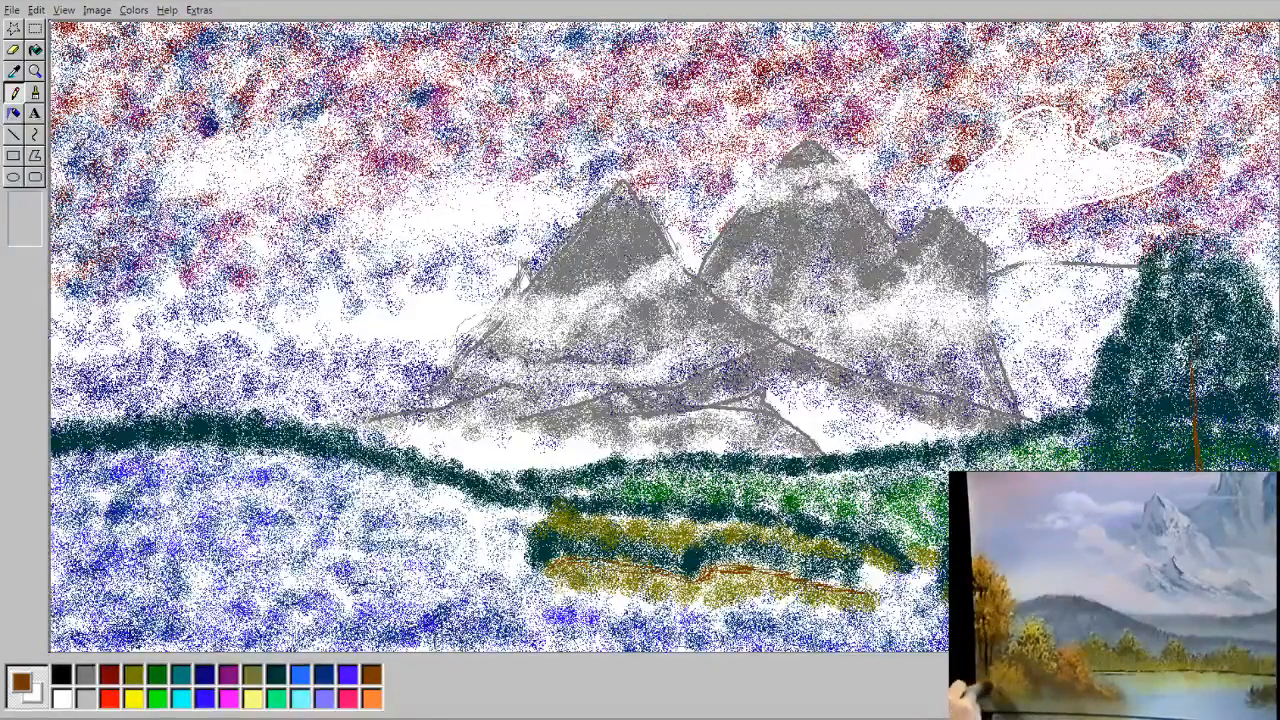
left_click_drag(1208, 451, 1160, 451)
mouse_move(1228, 394)
left_mouse_down()
mouse_move(1150, 396)
mouse_move(1208, 402)
left_mouse_up()
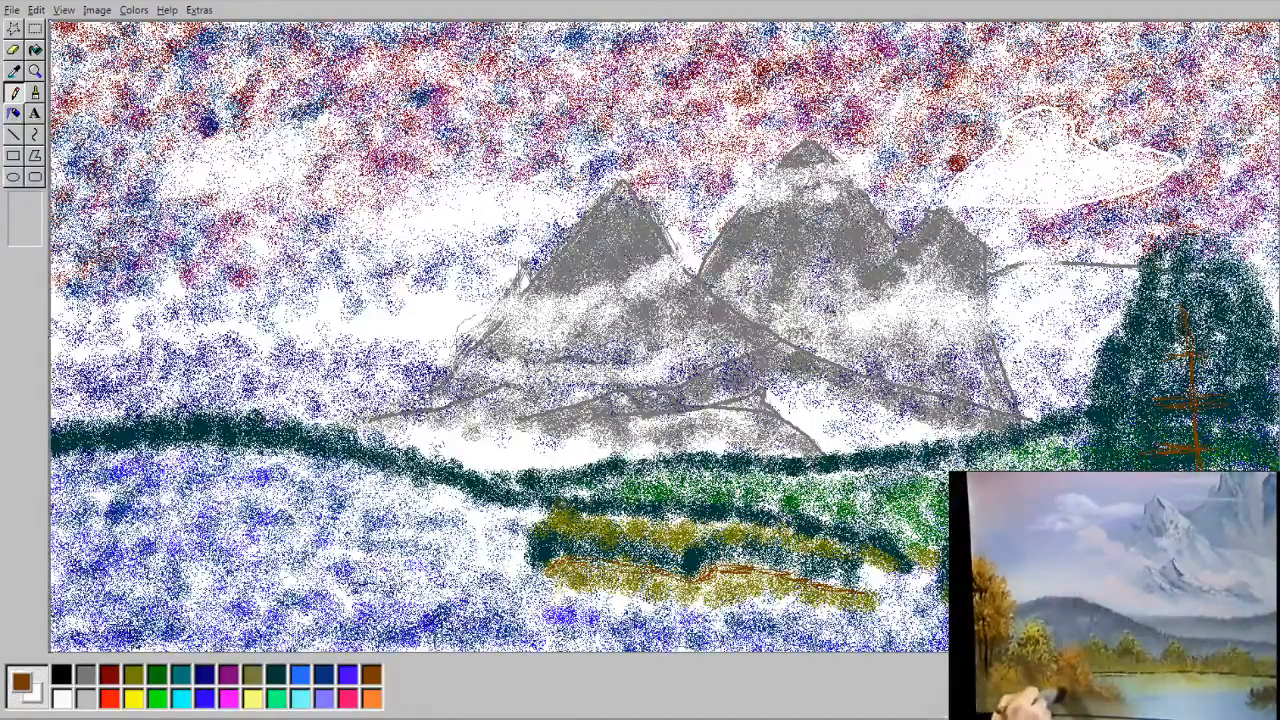
Step: Spray dark teal over the right tree to cover most of its brown branches and make its foliage denser
left_click(277, 675)
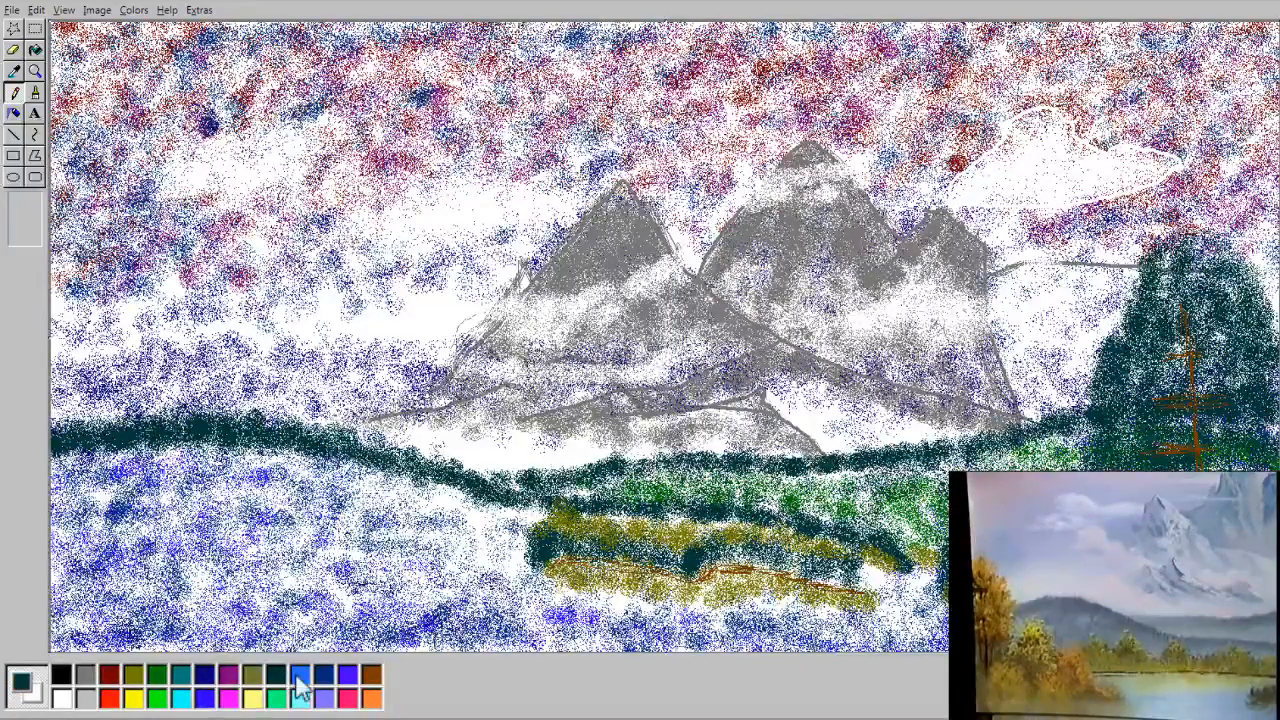
left_click(13, 113)
left_click(13, 113)
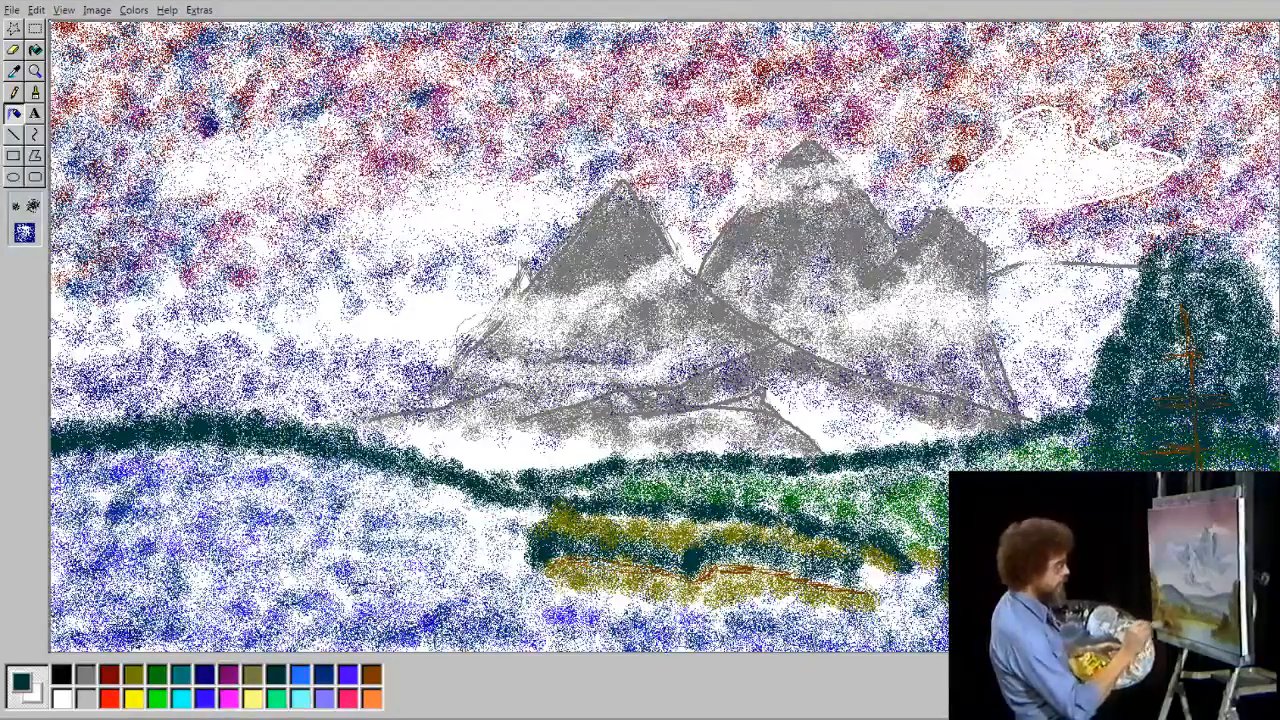
left_click_drag(1204, 460, 1228, 450)
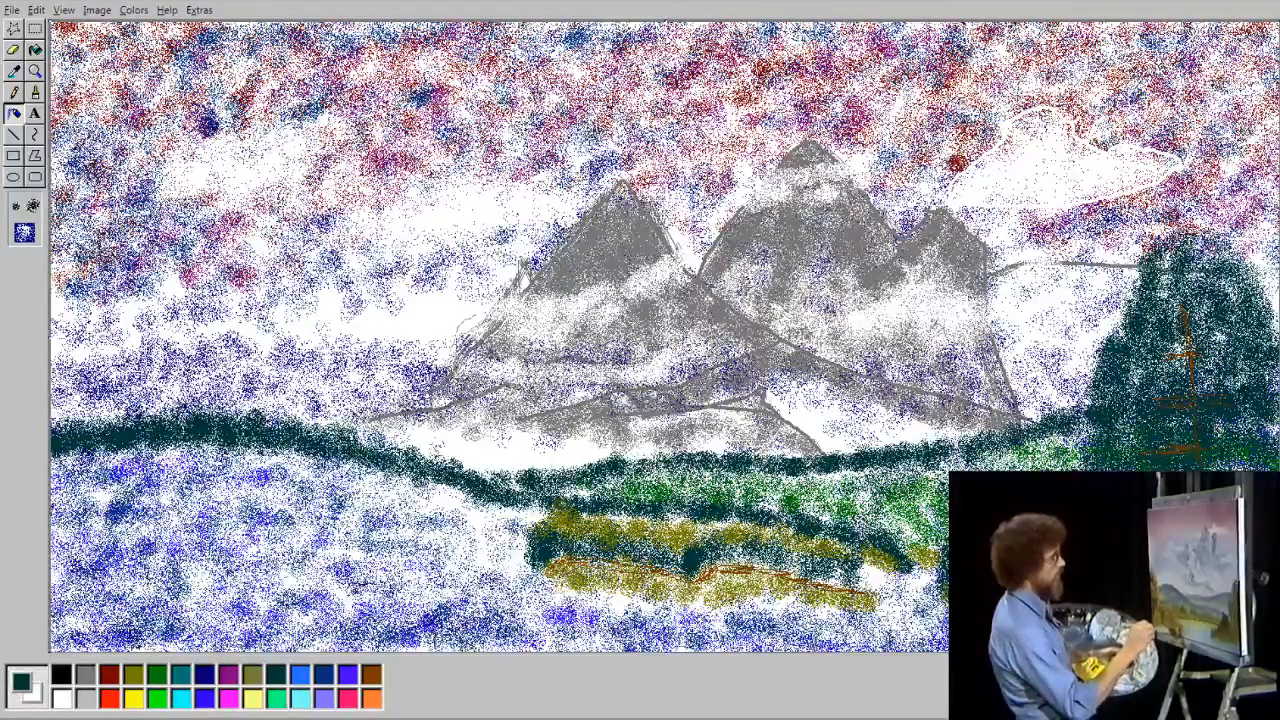
mouse_move(1196, 308)
left_mouse_down()
mouse_move(1165, 300)
mouse_move(1160, 340)
mouse_move(1128, 372)
left_mouse_up()
mouse_move(1125, 424)
left_mouse_down()
mouse_move(1164, 385)
mouse_move(1170, 250)
mouse_move(1190, 287)
mouse_move(1168, 248)
mouse_move(1202, 276)
mouse_move(1215, 258)
mouse_move(1266, 308)
mouse_move(1240, 262)
mouse_move(1270, 354)
mouse_move(1222, 286)
mouse_move(1212, 372)
mouse_move(1190, 362)
left_mouse_up()
mouse_move(1197, 415)
left_mouse_down()
mouse_move(1220, 366)
mouse_move(1268, 384)
mouse_move(1268, 436)
mouse_move(1230, 460)
left_mouse_up()
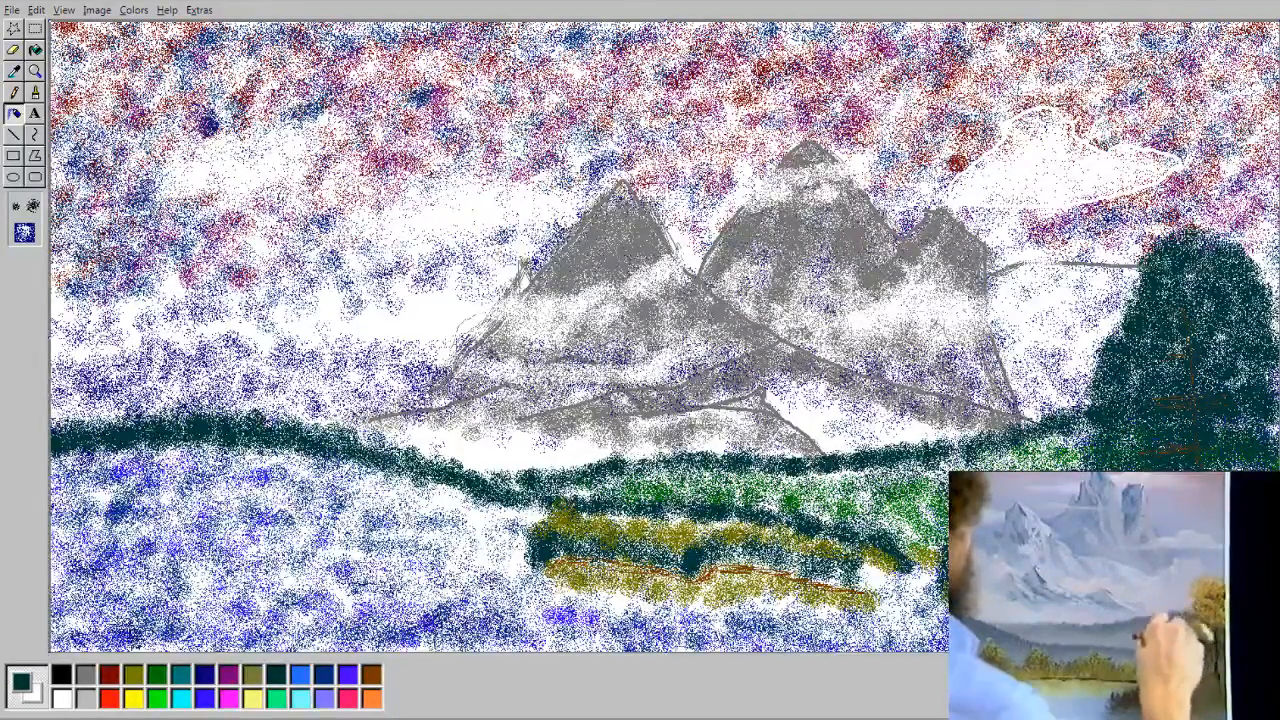
mouse_move(1172, 432)
left_mouse_down()
mouse_move(1074, 412)
mouse_move(1117, 451)
left_mouse_up()
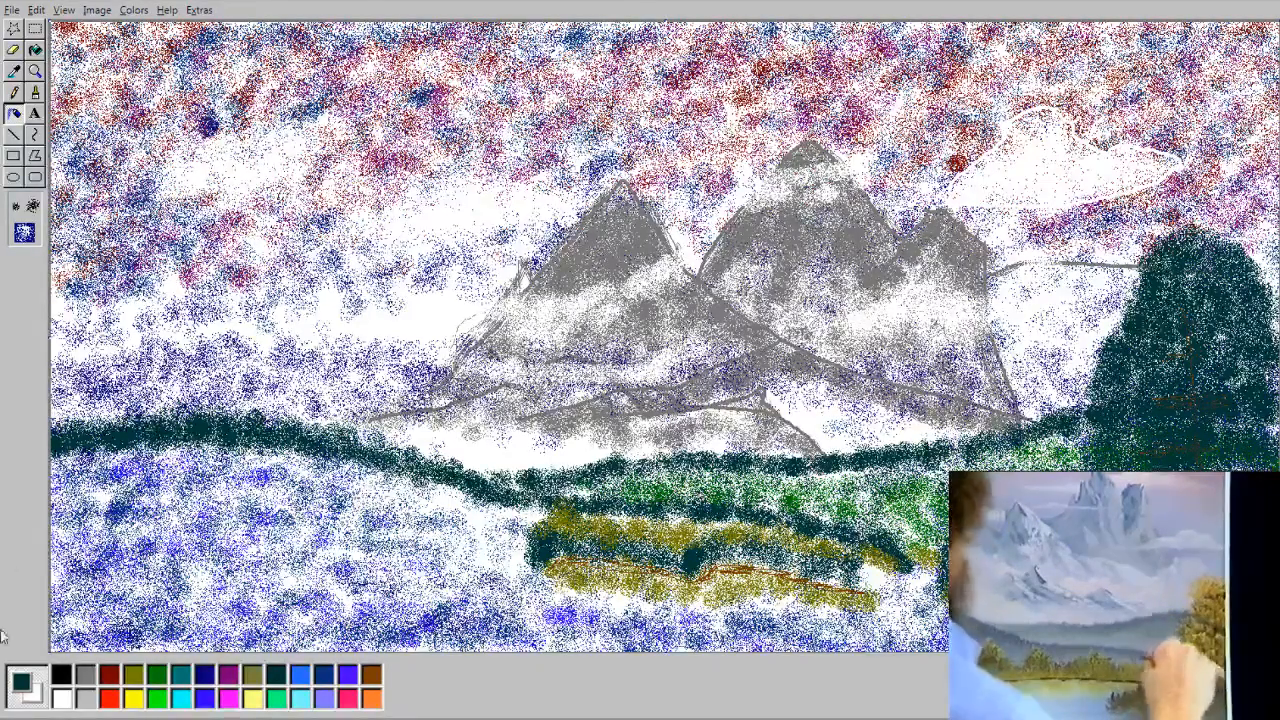
Step: Spray a wide green band of land beneath the left dark teal ridge, from the canvas edge to the olive strips
left_click(157, 676)
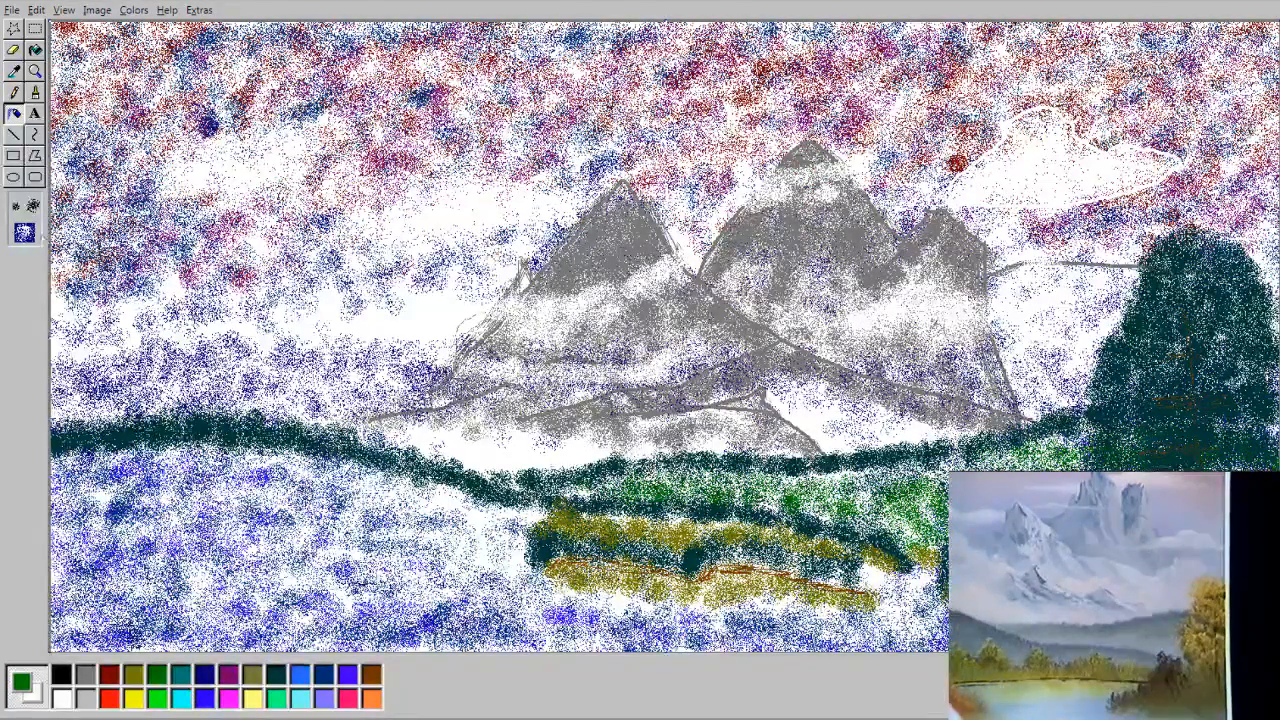
mouse_move(530, 515)
left_mouse_down()
mouse_move(515, 530)
mouse_move(522, 512)
mouse_move(538, 513)
mouse_move(505, 530)
mouse_move(486, 522)
mouse_move(492, 540)
mouse_move(440, 512)
mouse_move(438, 530)
mouse_move(404, 505)
mouse_move(374, 514)
left_mouse_up()
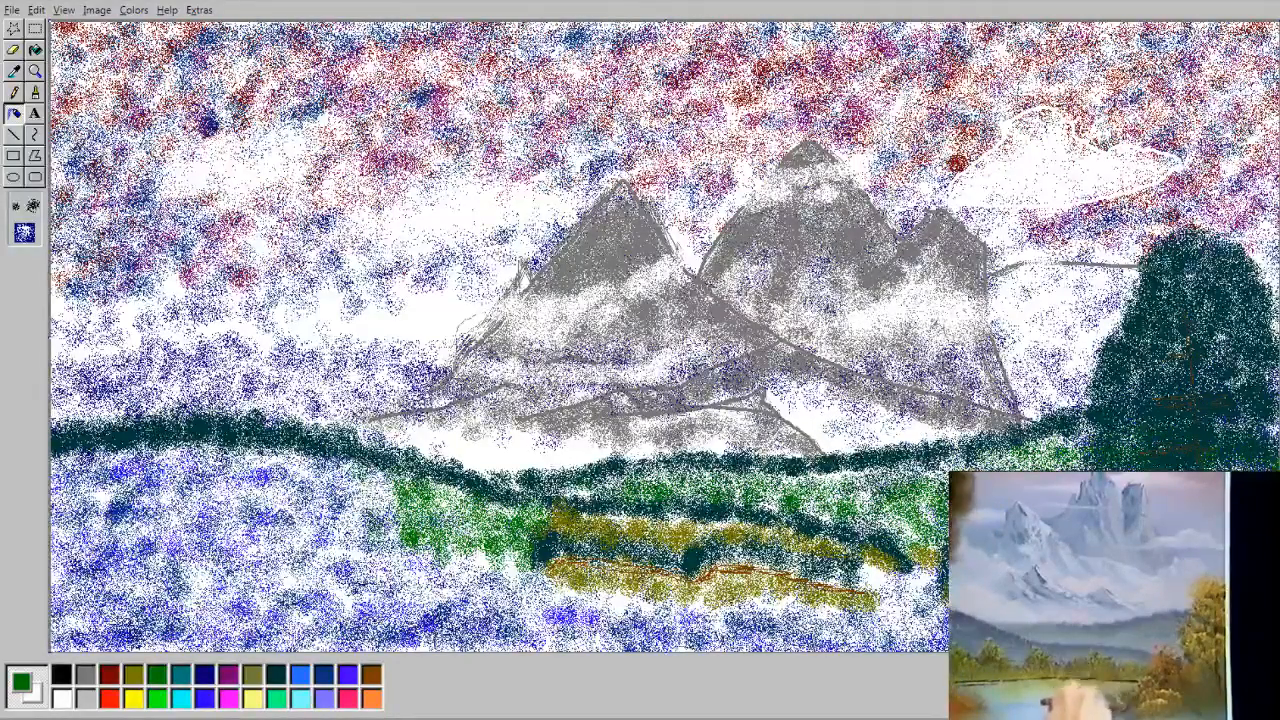
mouse_move(62, 462)
left_mouse_down()
mouse_move(108, 537)
mouse_move(104, 462)
mouse_move(140, 508)
mouse_move(180, 519)
mouse_move(140, 462)
mouse_move(145, 490)
mouse_move(200, 515)
mouse_move(225, 475)
mouse_move(220, 490)
mouse_move(255, 470)
mouse_move(240, 490)
mouse_move(175, 442)
mouse_move(138, 472)
left_mouse_up()
mouse_move(90, 515)
left_mouse_down()
mouse_move(75, 526)
mouse_move(66, 480)
mouse_move(62, 515)
left_mouse_up()
mouse_move(258, 500)
left_mouse_down()
mouse_move(288, 512)
mouse_move(272, 472)
mouse_move(322, 515)
mouse_move(312, 482)
mouse_move(345, 500)
mouse_move(346, 528)
mouse_move(392, 534)
mouse_move(372, 472)
mouse_move(345, 492)
mouse_move(316, 464)
mouse_move(219, 463)
left_mouse_up()
mouse_move(456, 495)
left_mouse_down()
mouse_move(432, 488)
mouse_move(515, 532)
mouse_move(520, 568)
mouse_move(464, 545)
mouse_move(508, 556)
left_mouse_up()
Step: Thicken the left ridge with dark teal spray and blend it into the top of the green land
left_click(300, 675)
left_click(277, 676)
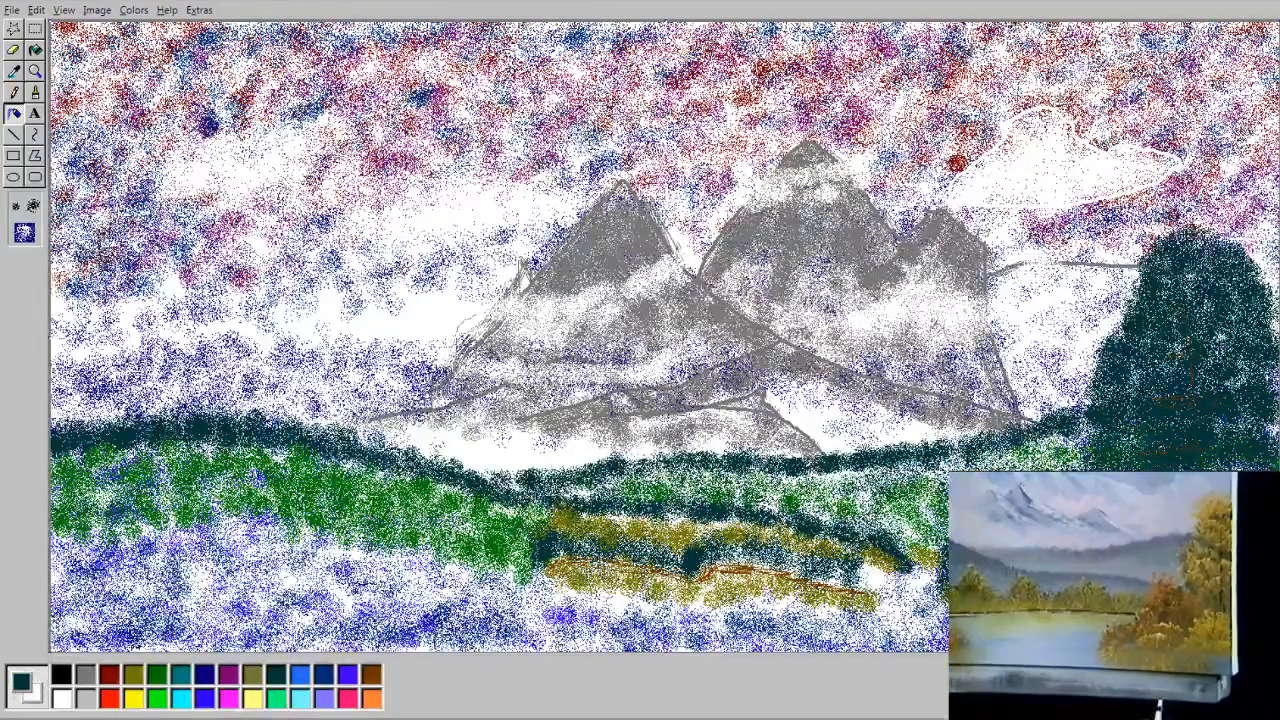
mouse_move(530, 510)
left_mouse_down()
mouse_move(467, 480)
mouse_move(446, 496)
mouse_move(366, 462)
mouse_move(268, 452)
mouse_move(160, 447)
mouse_move(62, 470)
mouse_move(96, 420)
mouse_move(262, 418)
mouse_move(540, 485)
mouse_move(555, 505)
mouse_move(640, 524)
left_mouse_up()
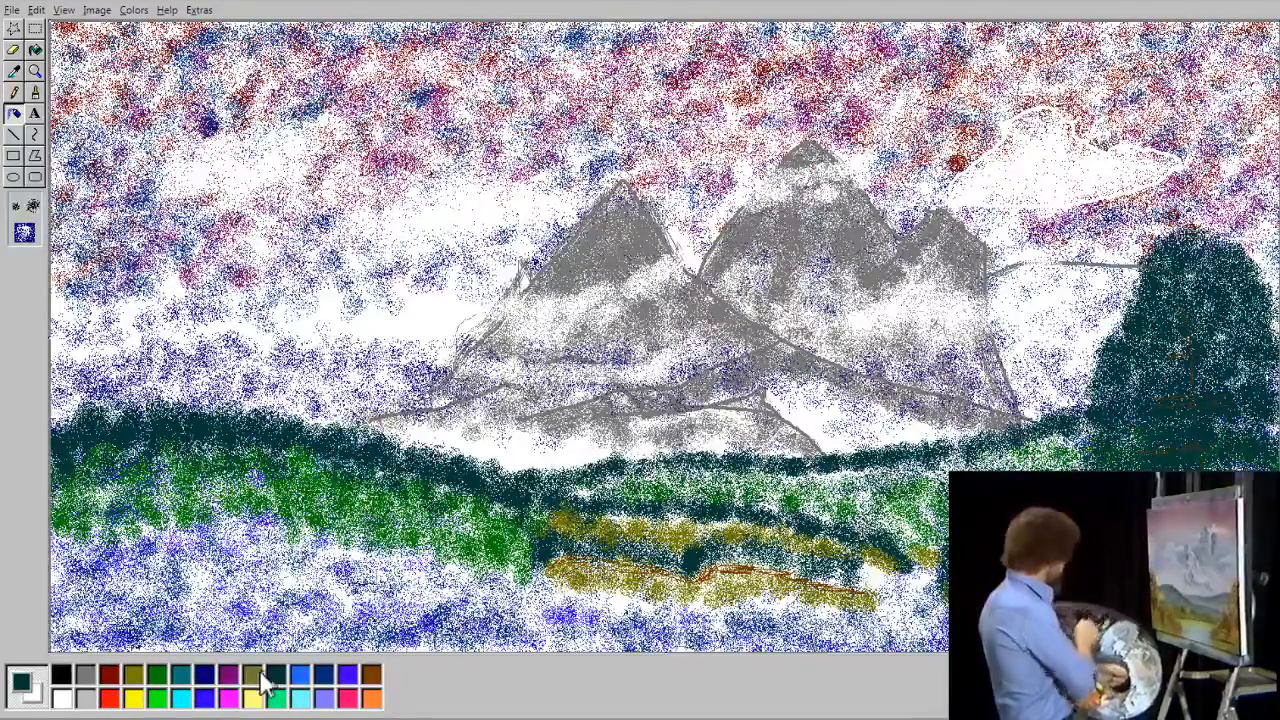
Step: Spray a broad olive foreground mound over the water in the lower-left corner, below the green land
left_click(133, 675)
mouse_move(325, 553)
left_mouse_down()
mouse_move(395, 554)
mouse_move(383, 569)
mouse_move(410, 624)
mouse_move(400, 629)
mouse_move(385, 589)
mouse_move(335, 541)
mouse_move(350, 579)
mouse_move(290, 614)
mouse_move(170, 645)
left_mouse_up()
mouse_move(122, 603)
left_mouse_down()
mouse_move(33, 627)
mouse_move(100, 610)
mouse_move(80, 607)
mouse_move(100, 607)
mouse_move(62, 545)
left_mouse_up()
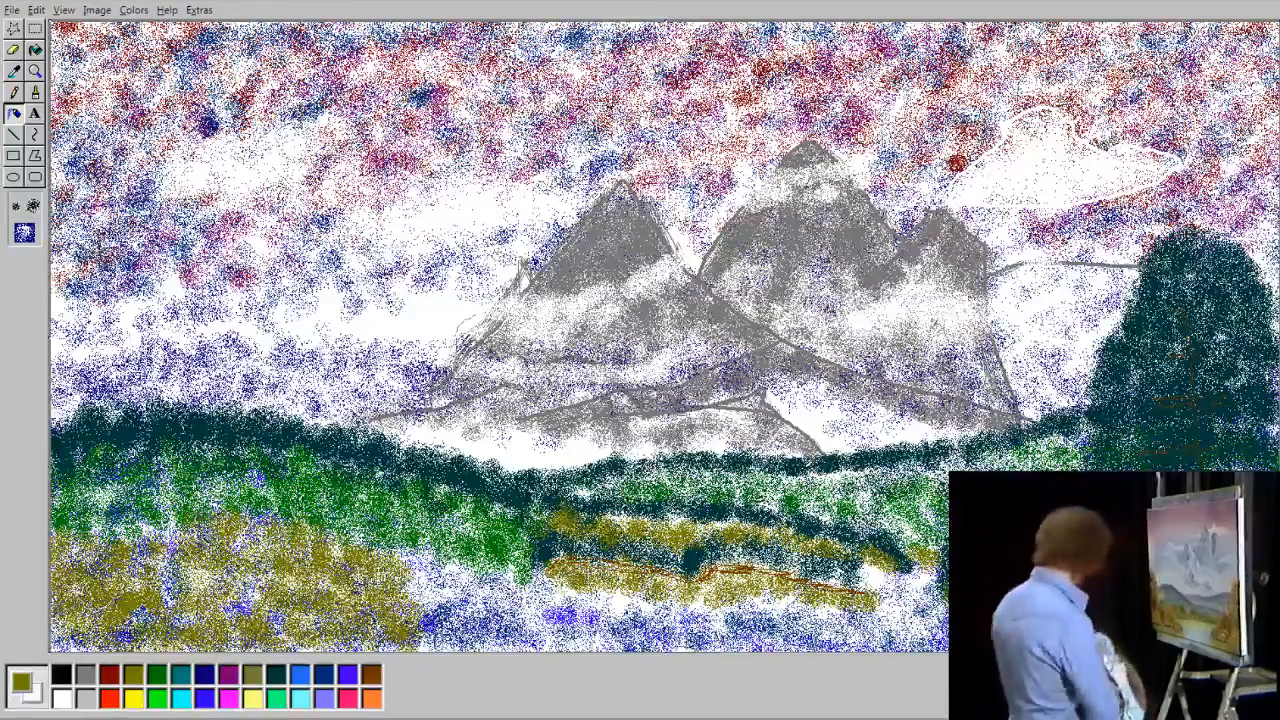
left_click_drag(170, 546, 100, 530)
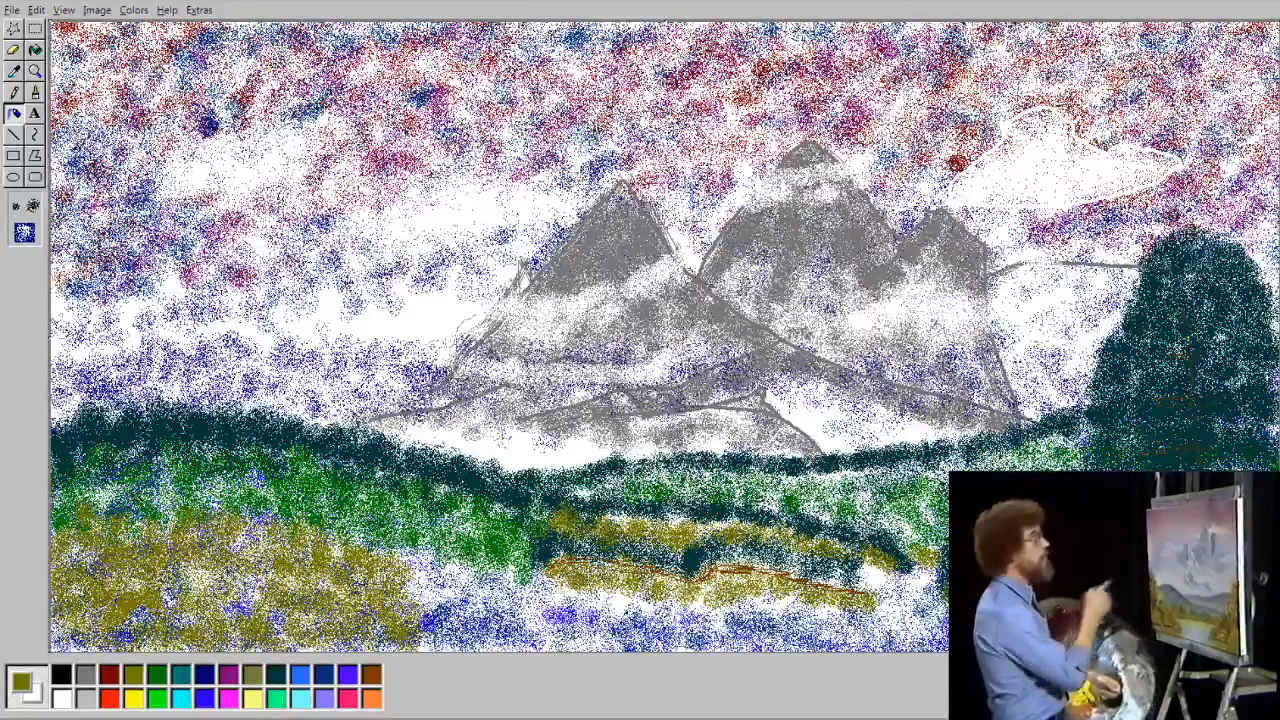
Step: Spray two slanted olive strokes rising from the left foreground, and fill the space between them with dark teal foliage
mouse_move(108, 458)
left_mouse_down()
mouse_move(125, 410)
mouse_move(85, 398)
mouse_move(100, 398)
mouse_move(117, 330)
mouse_move(105, 338)
mouse_move(103, 305)
mouse_move(116, 329)
mouse_move(114, 298)
left_mouse_up()
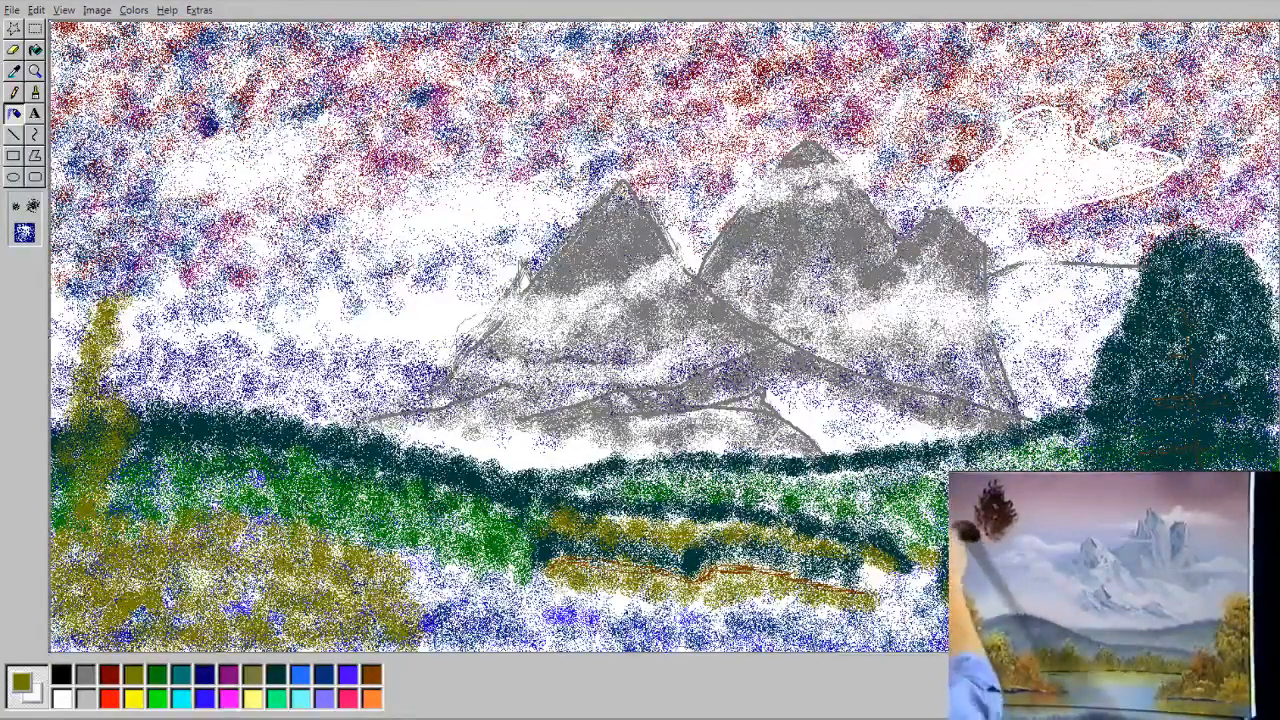
mouse_move(338, 520)
left_mouse_down()
mouse_move(278, 295)
mouse_move(270, 330)
mouse_move(276, 298)
mouse_move(280, 325)
mouse_move(250, 290)
mouse_move(272, 330)
mouse_move(245, 300)
mouse_move(246, 340)
left_mouse_up()
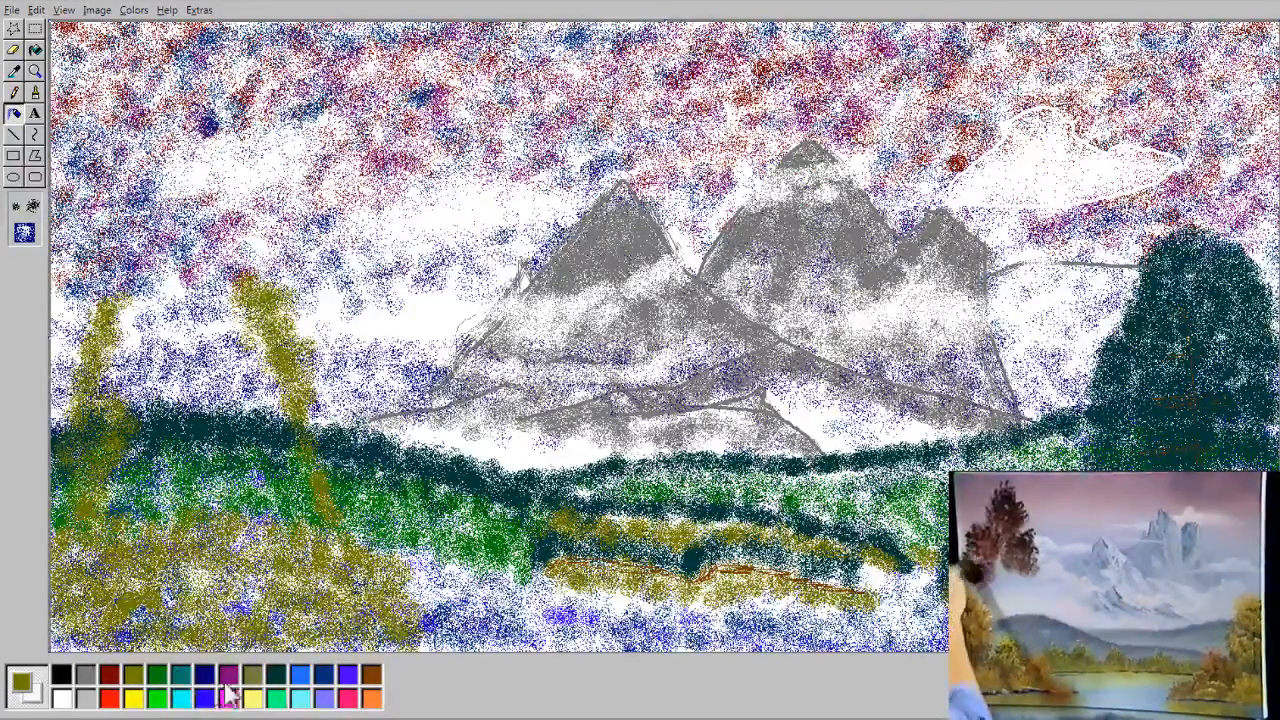
left_click(277, 674)
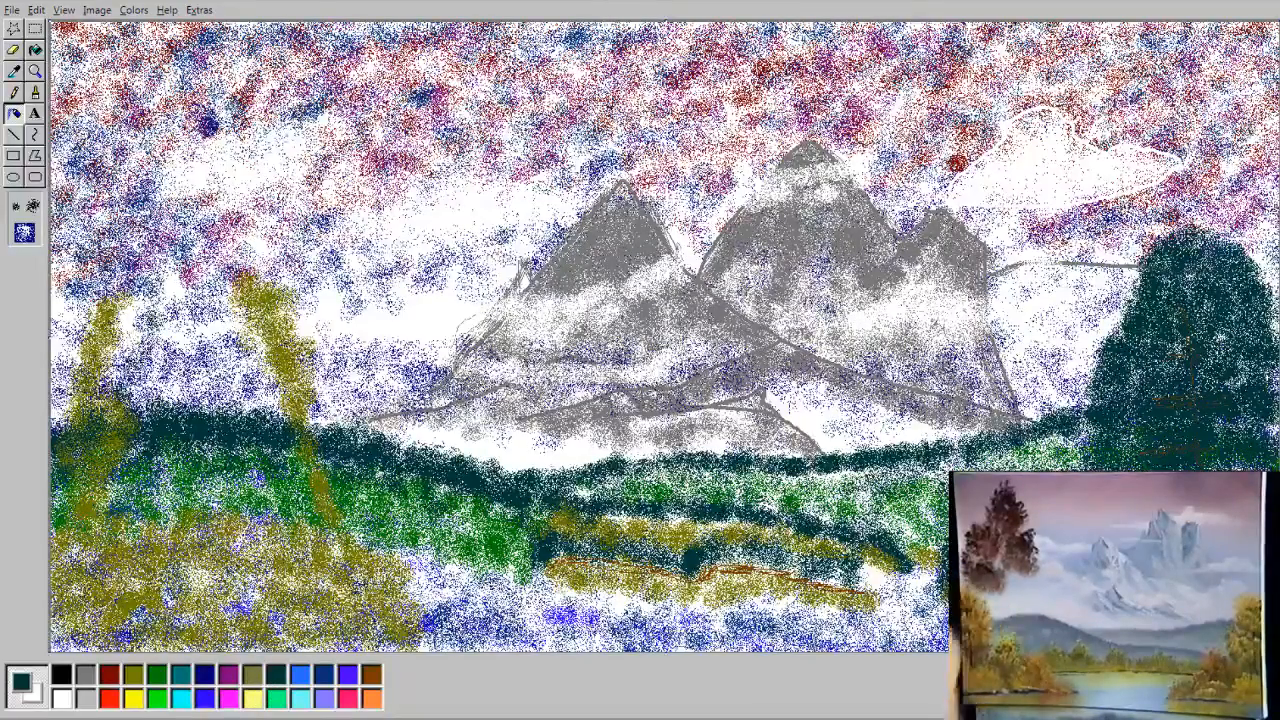
mouse_move(115, 446)
left_mouse_down()
mouse_move(112, 532)
mouse_move(116, 475)
left_mouse_up()
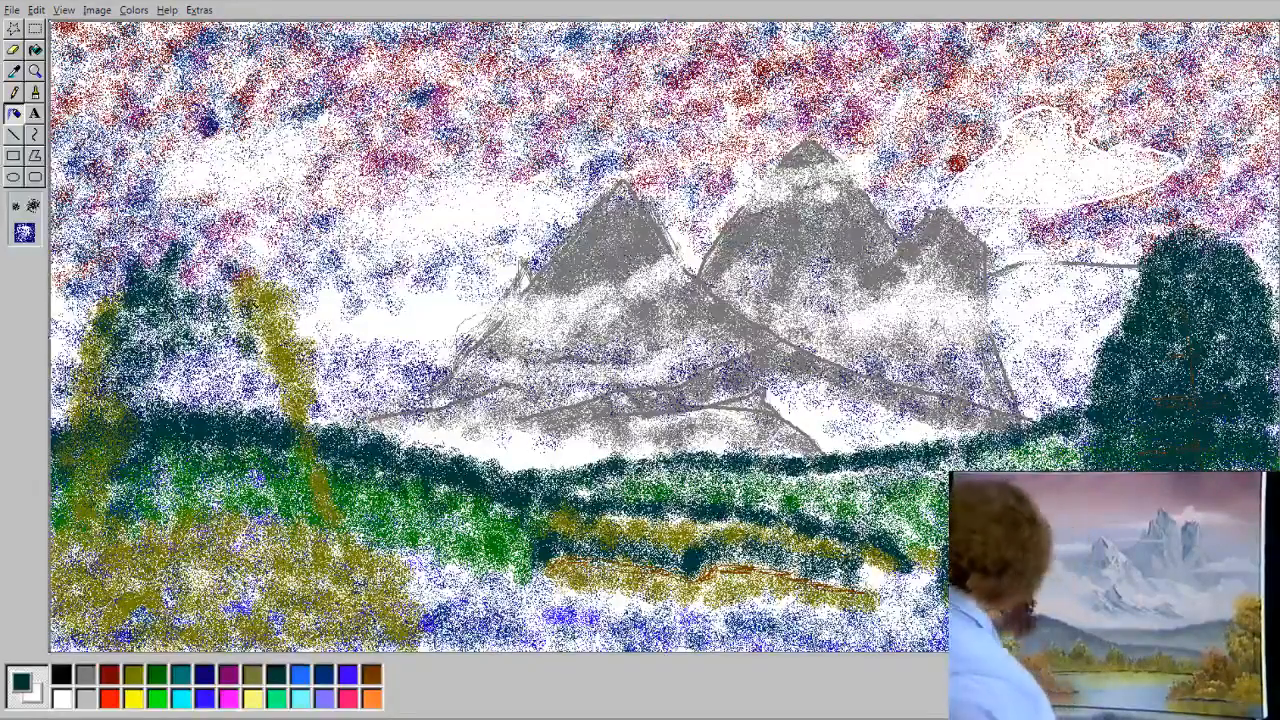
left_click_drag(233, 268, 246, 335)
left_click_drag(188, 304, 256, 373)
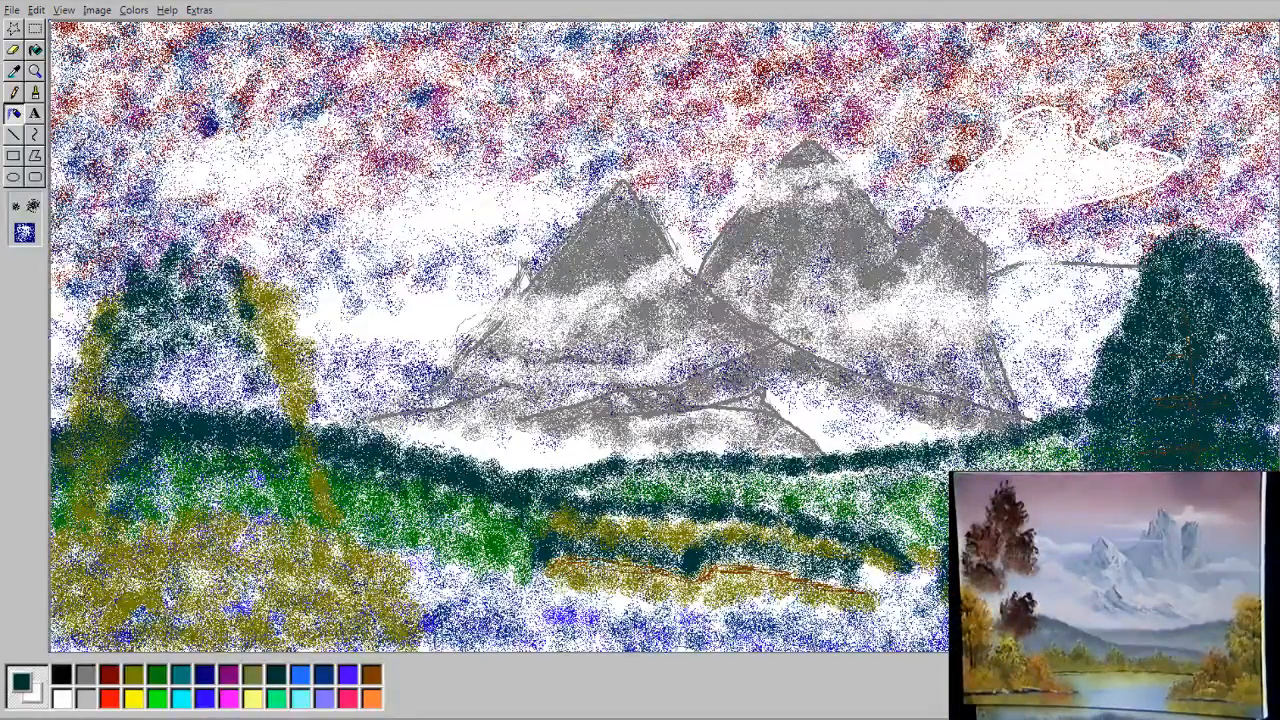
mouse_move(309, 454)
left_mouse_down()
mouse_move(300, 506)
mouse_move(278, 472)
mouse_move(238, 470)
mouse_move(254, 484)
mouse_move(140, 474)
left_mouse_up()
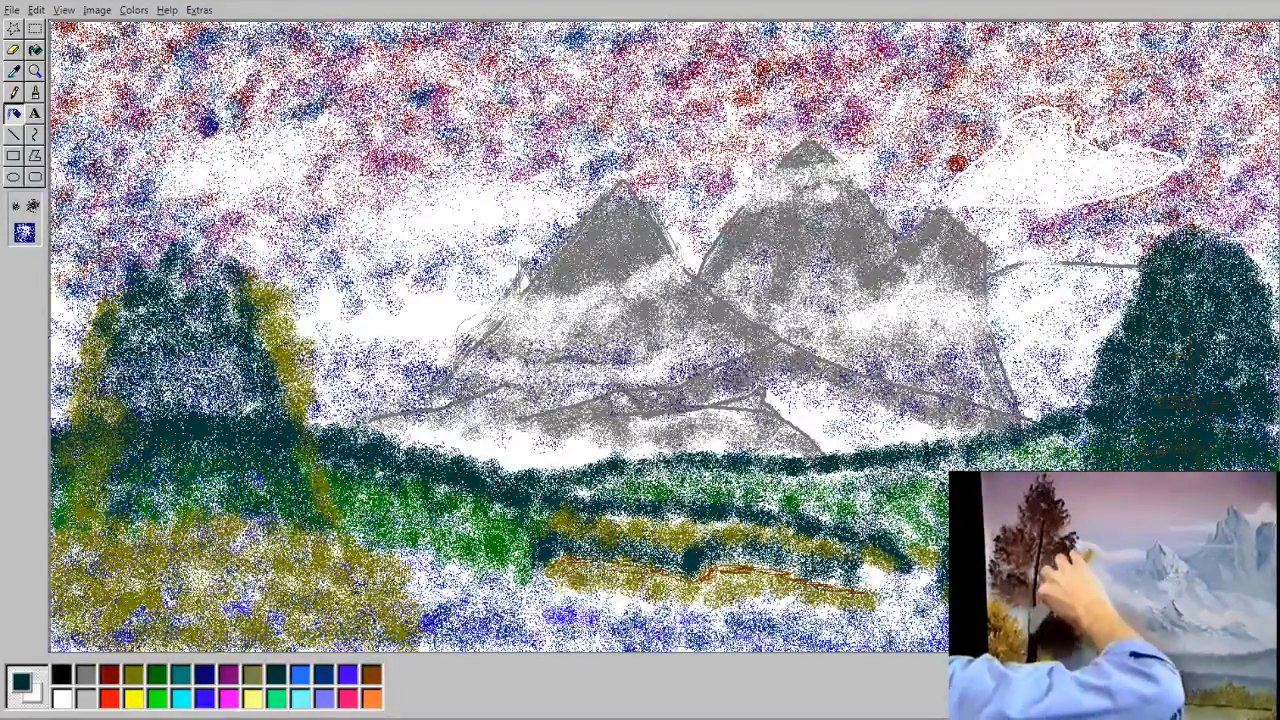
left_click_drag(138, 297, 232, 274)
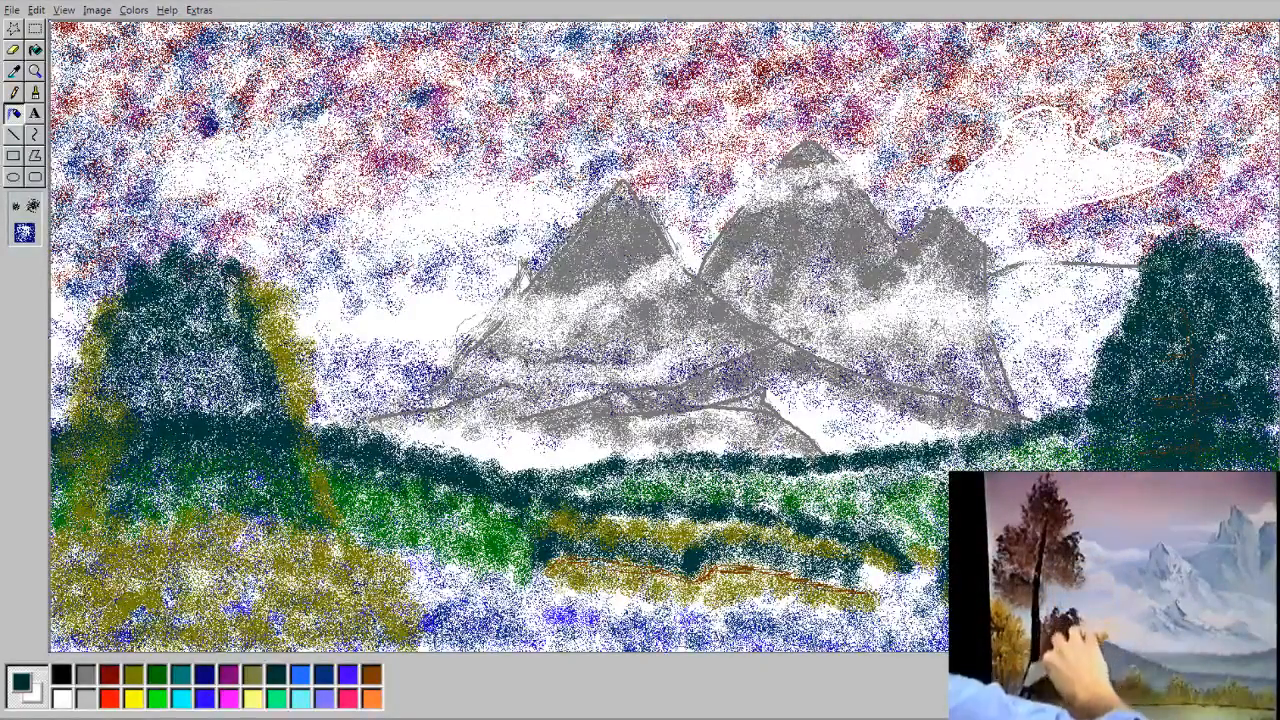
Step: Spray a dark red accent on the left olive stroke, and build up three olive tree crowns over the teal foliage
left_click(111, 675)
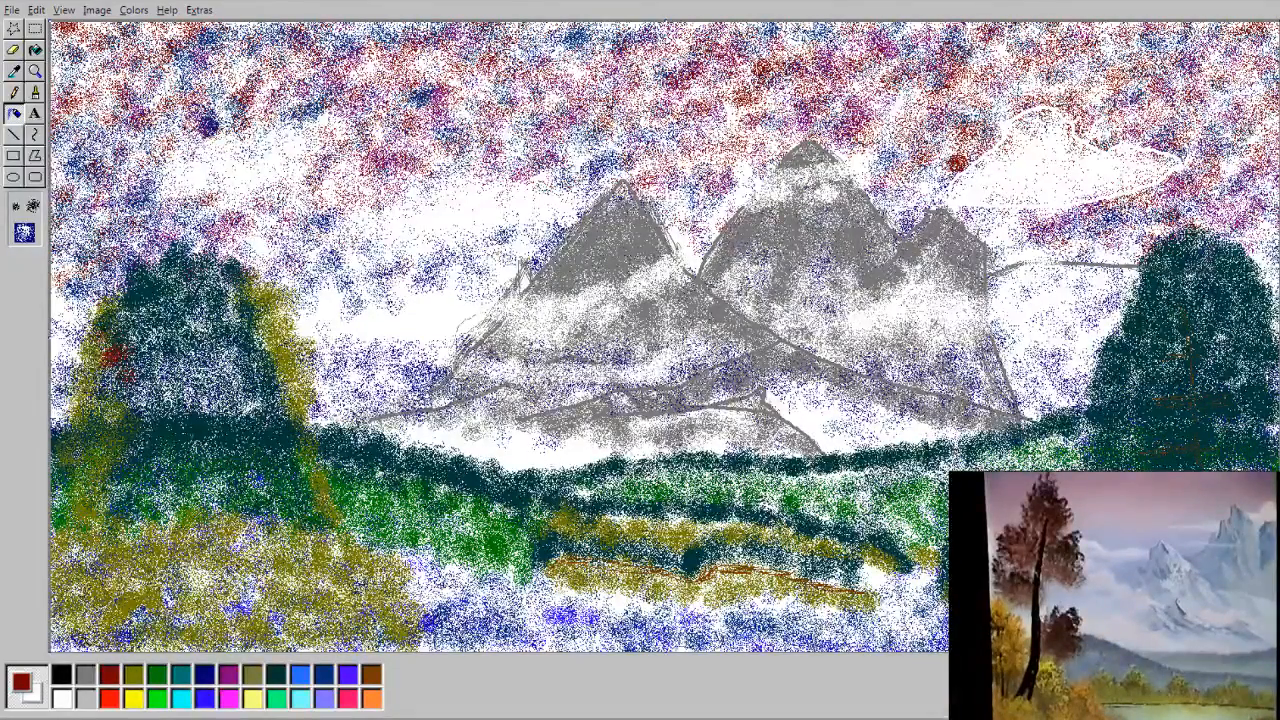
mouse_move(110, 355)
left_mouse_down()
mouse_move(118, 362)
mouse_move(125, 340)
mouse_move(120, 370)
mouse_move(88, 360)
mouse_move(80, 385)
mouse_move(114, 388)
mouse_move(86, 403)
left_mouse_up()
left_click(133, 675)
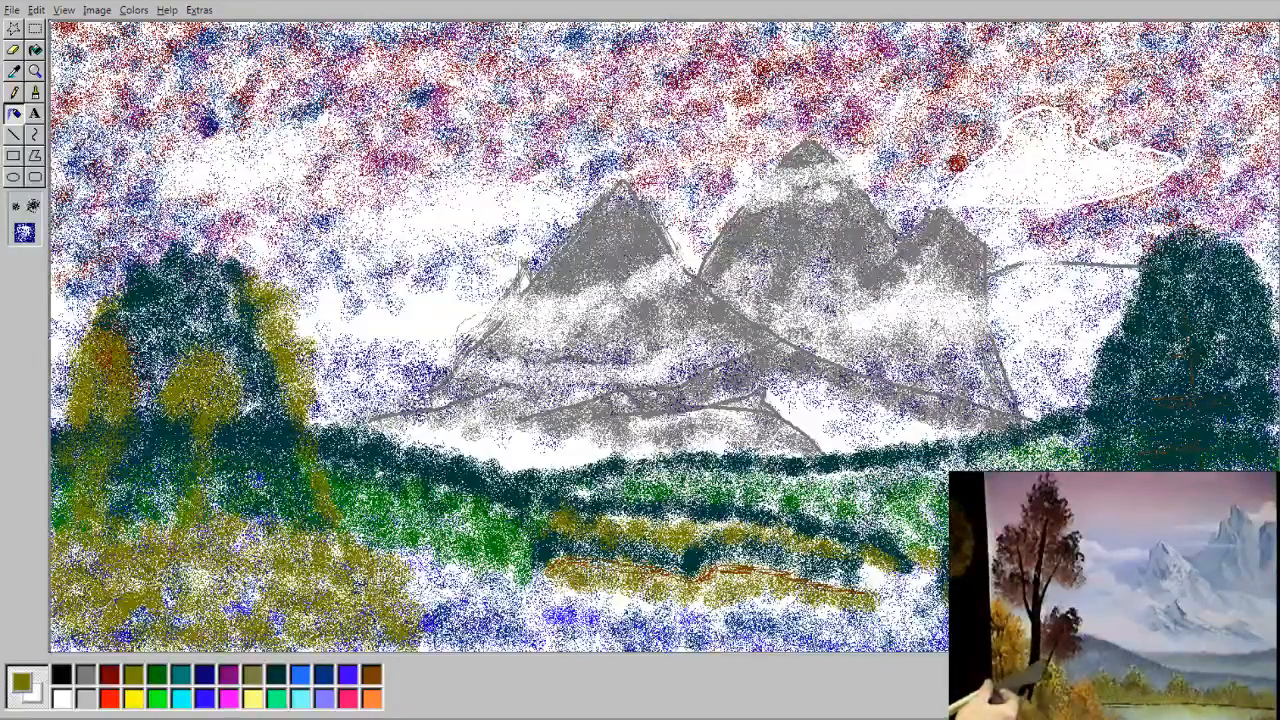
left_click_drag(302, 390, 299, 312)
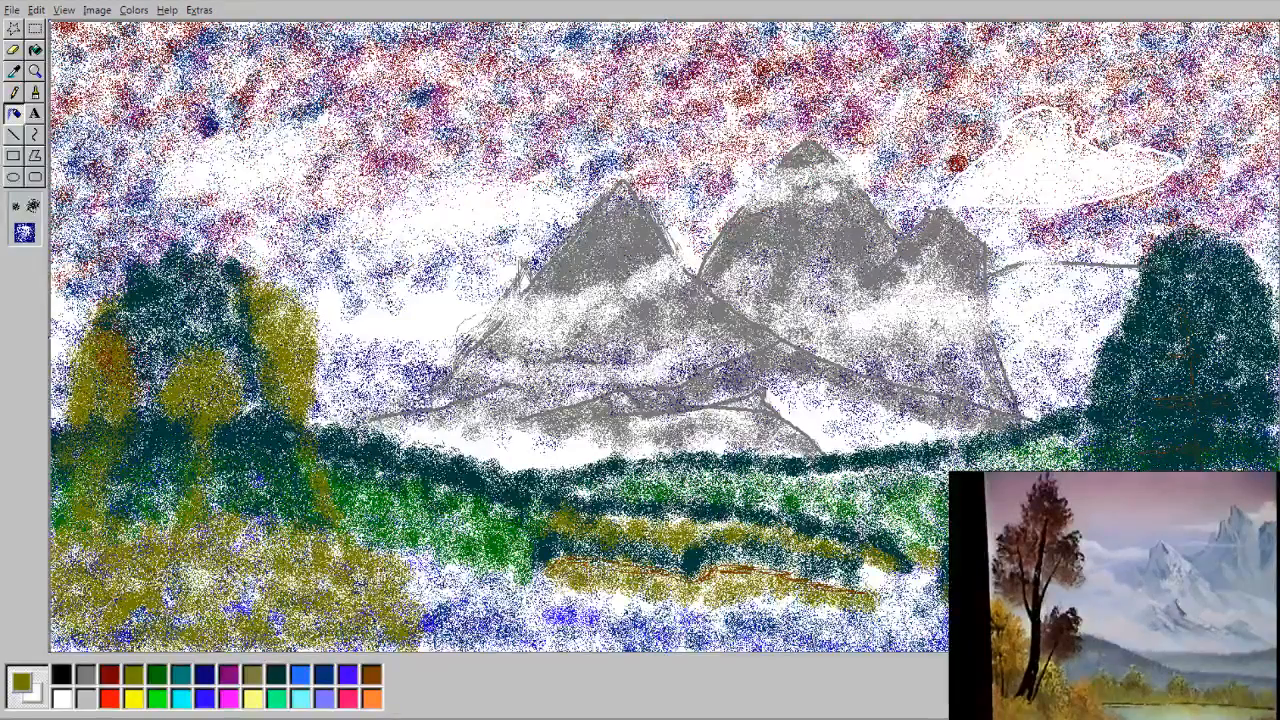
Step: Spray dark teal beside the outer olive crowns and over the land beneath the three left trees
left_click(157, 674)
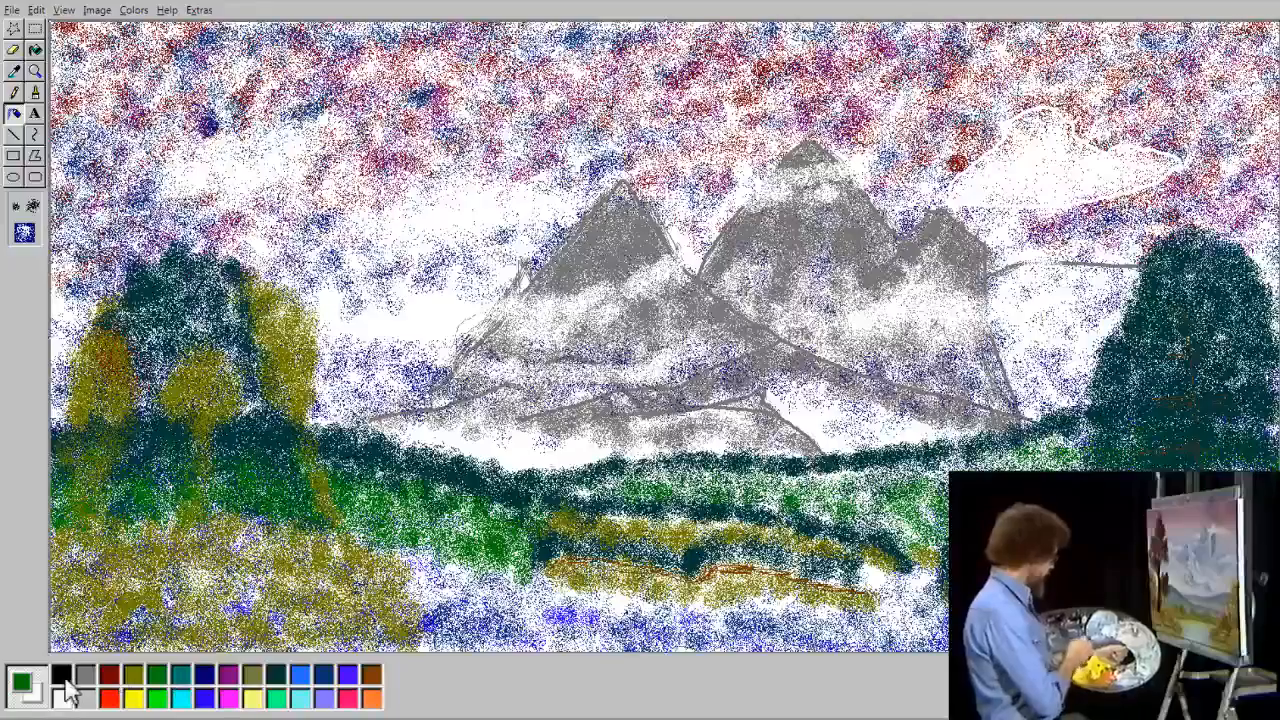
left_click(276, 675)
mouse_move(106, 322)
left_mouse_down()
mouse_move(84, 328)
mouse_move(66, 386)
mouse_move(65, 308)
mouse_move(74, 335)
left_mouse_up()
mouse_move(332, 424)
left_mouse_down()
mouse_move(322, 404)
mouse_move(330, 422)
mouse_move(343, 418)
left_mouse_up()
mouse_move(242, 480)
left_mouse_down()
mouse_move(262, 484)
mouse_move(270, 466)
mouse_move(282, 518)
mouse_move(298, 492)
mouse_move(134, 486)
mouse_move(184, 482)
left_mouse_up()
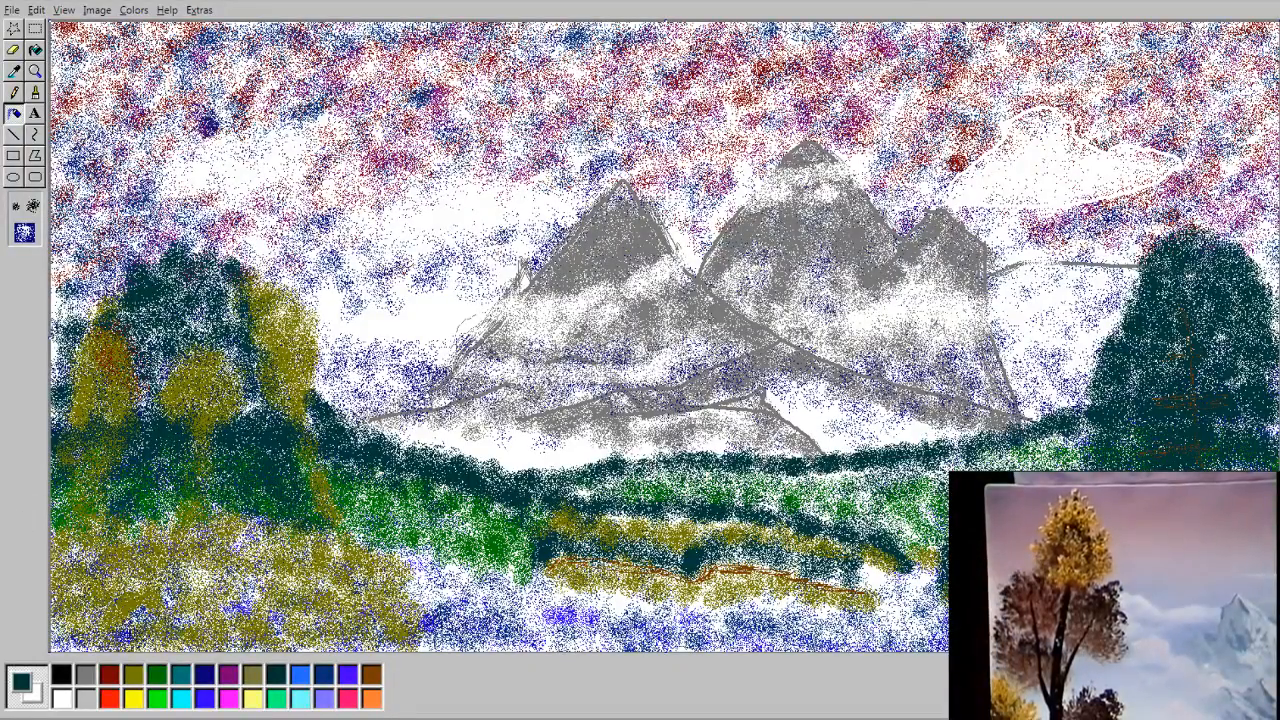
Step: Paint brown trunks beneath the three olive tree crowns with the Brush tool
left_click(371, 677)
left_click(35, 93)
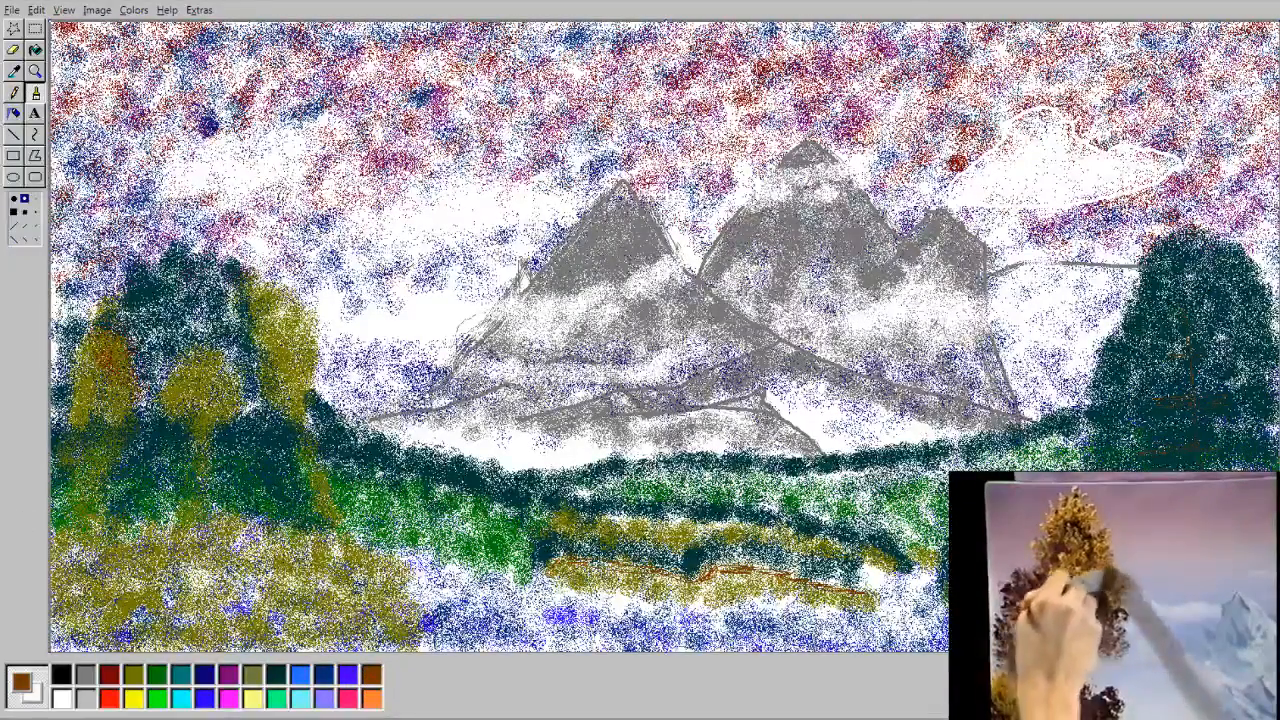
left_click_drag(90, 512, 97, 402)
mouse_move(201, 510)
left_mouse_down()
mouse_move(205, 446)
mouse_move(199, 506)
left_mouse_up()
mouse_move(320, 470)
left_mouse_down()
mouse_move(316, 449)
mouse_move(318, 492)
left_mouse_up()
Step: Spray olive foliage over the left and middle tree crowns and the upper parts of their brown trunks
left_click(133, 674)
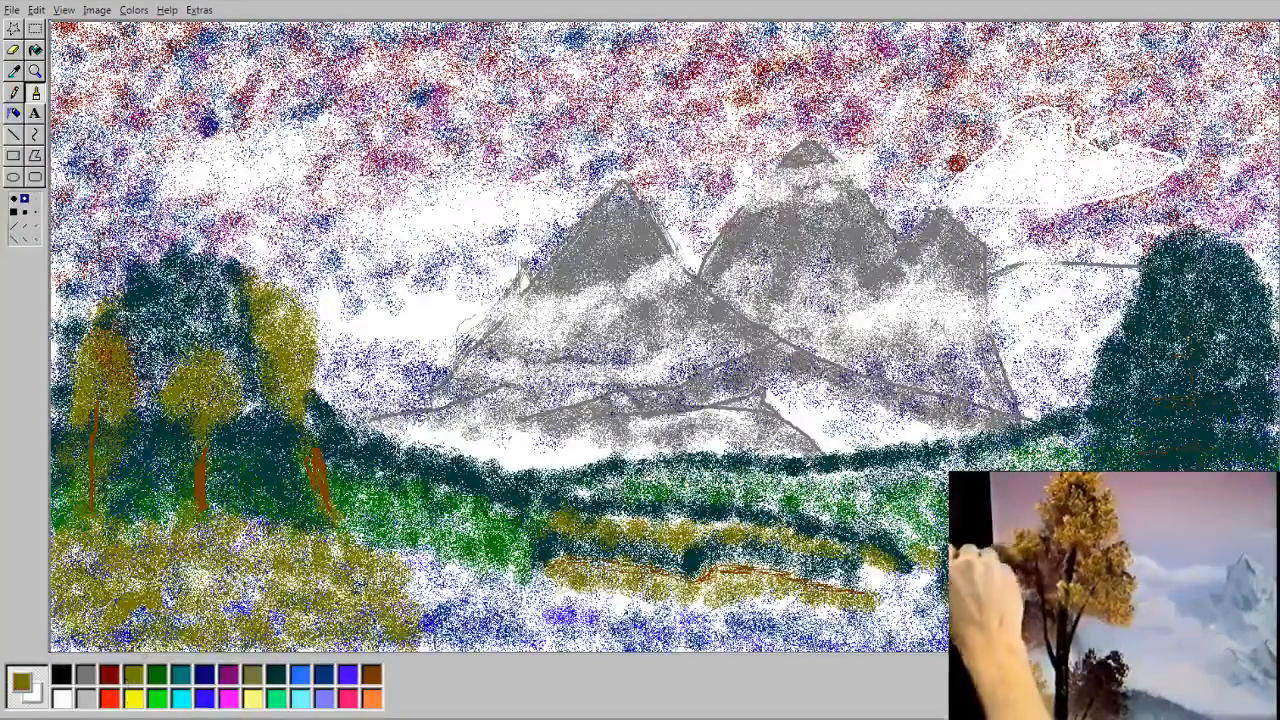
left_click(14, 113)
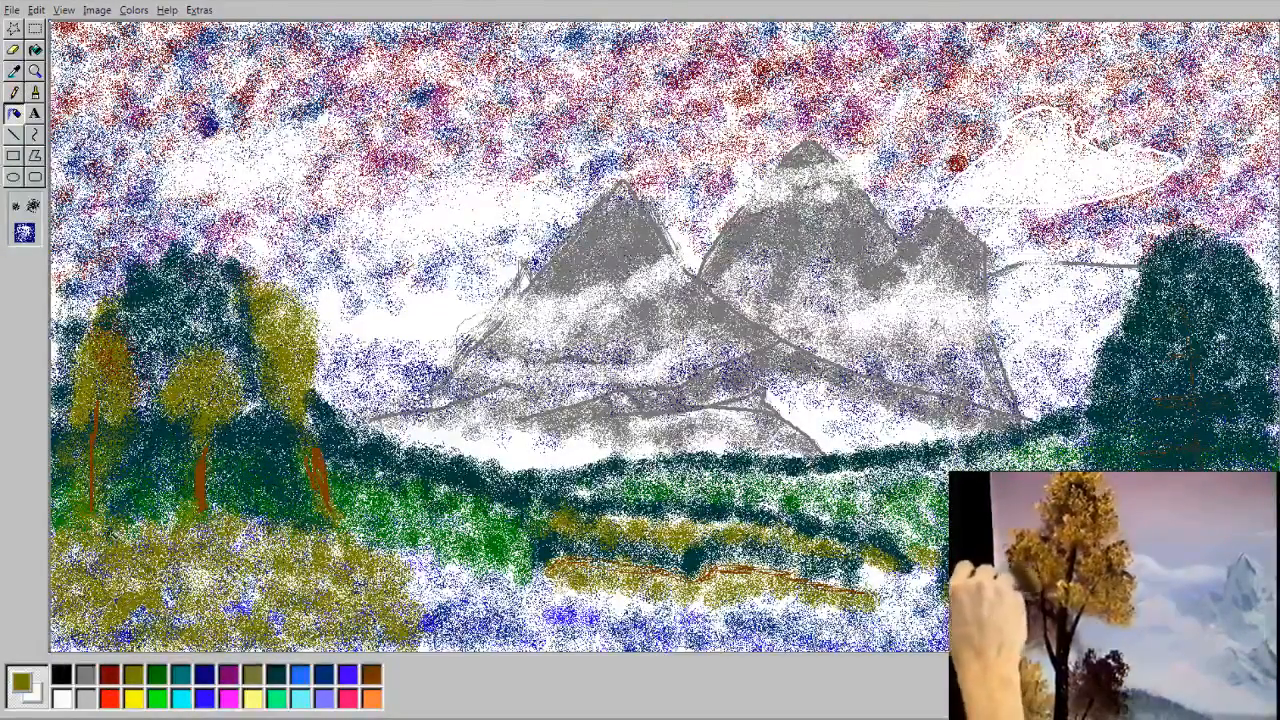
left_click_drag(94, 488, 104, 390)
left_click_drag(205, 372, 200, 448)
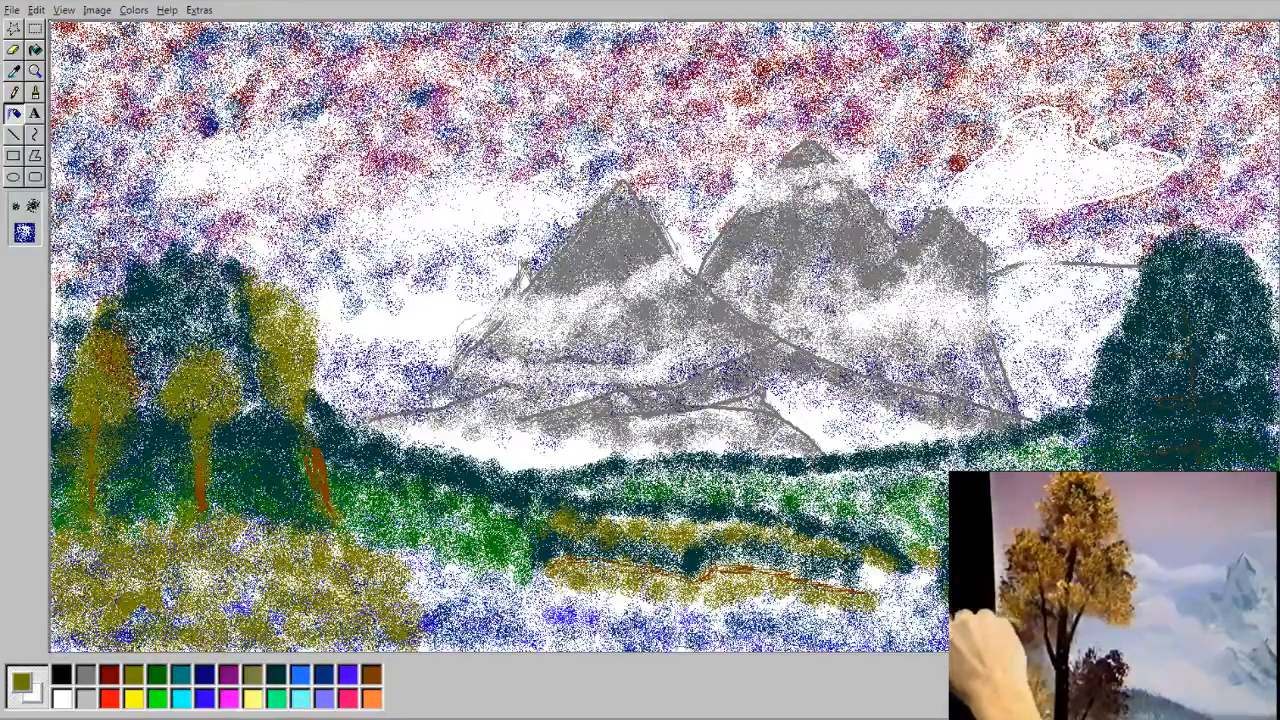
Step: Spray more olive on the third small tree, and spray a tall brown trunk rising beside it above the teal foliage
mouse_move(304, 417)
left_mouse_down()
mouse_move(293, 330)
mouse_move(276, 322)
mouse_move(298, 316)
left_mouse_up()
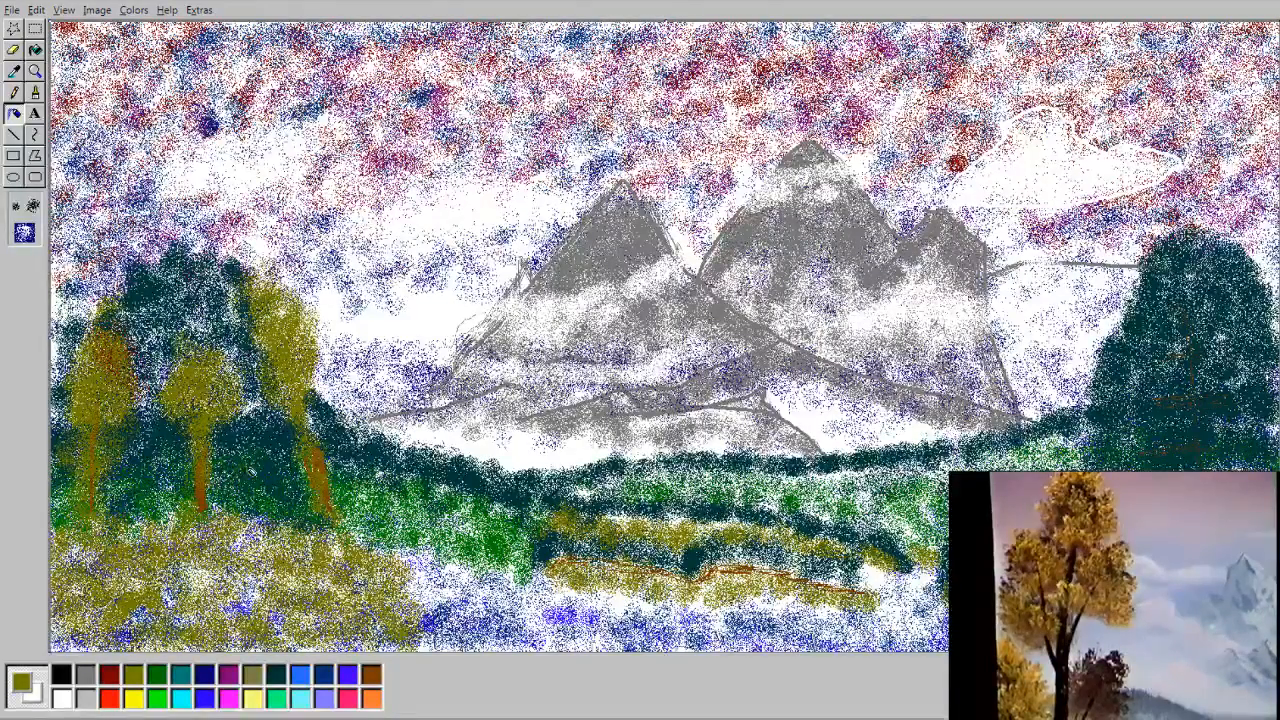
left_click(371, 676)
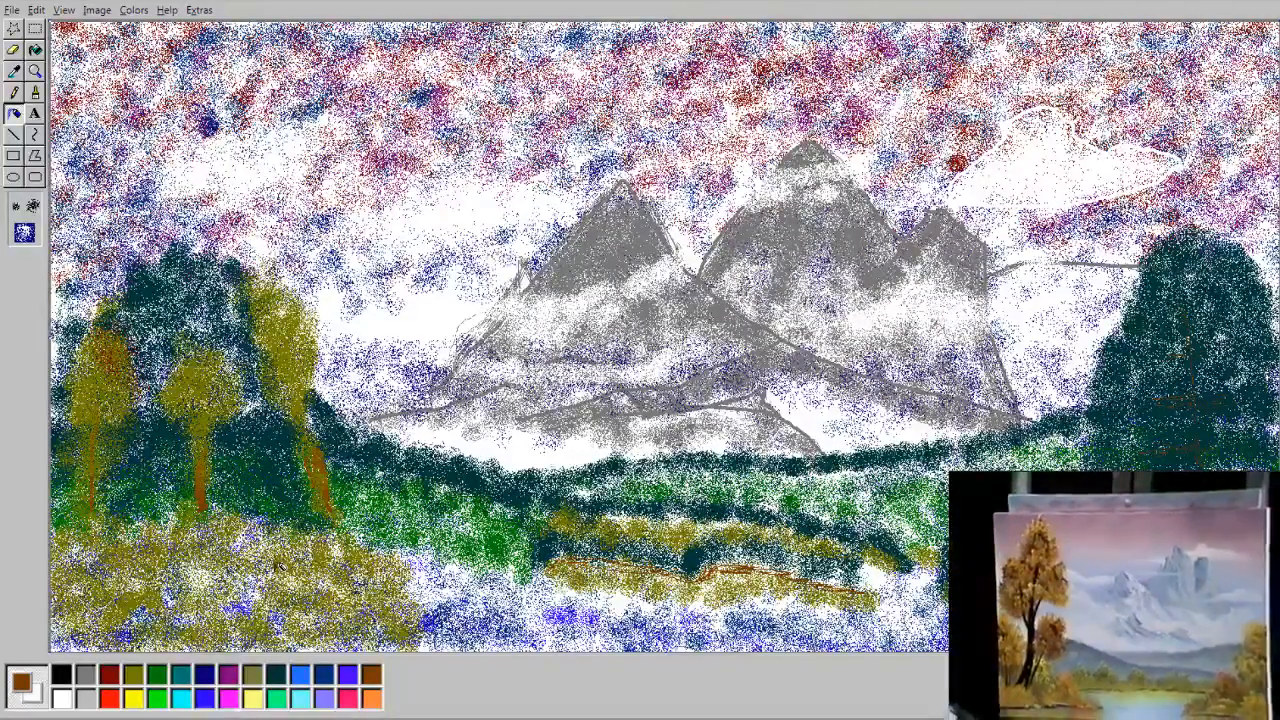
mouse_move(272, 577)
left_mouse_down()
mouse_move(292, 213)
mouse_move(266, 580)
mouse_move(262, 510)
mouse_move(240, 530)
mouse_move(236, 515)
mouse_move(281, 378)
left_mouse_up()
mouse_move(312, 288)
left_mouse_down()
mouse_move(314, 245)
mouse_move(302, 282)
left_mouse_up()
left_click_drag(277, 375, 262, 408)
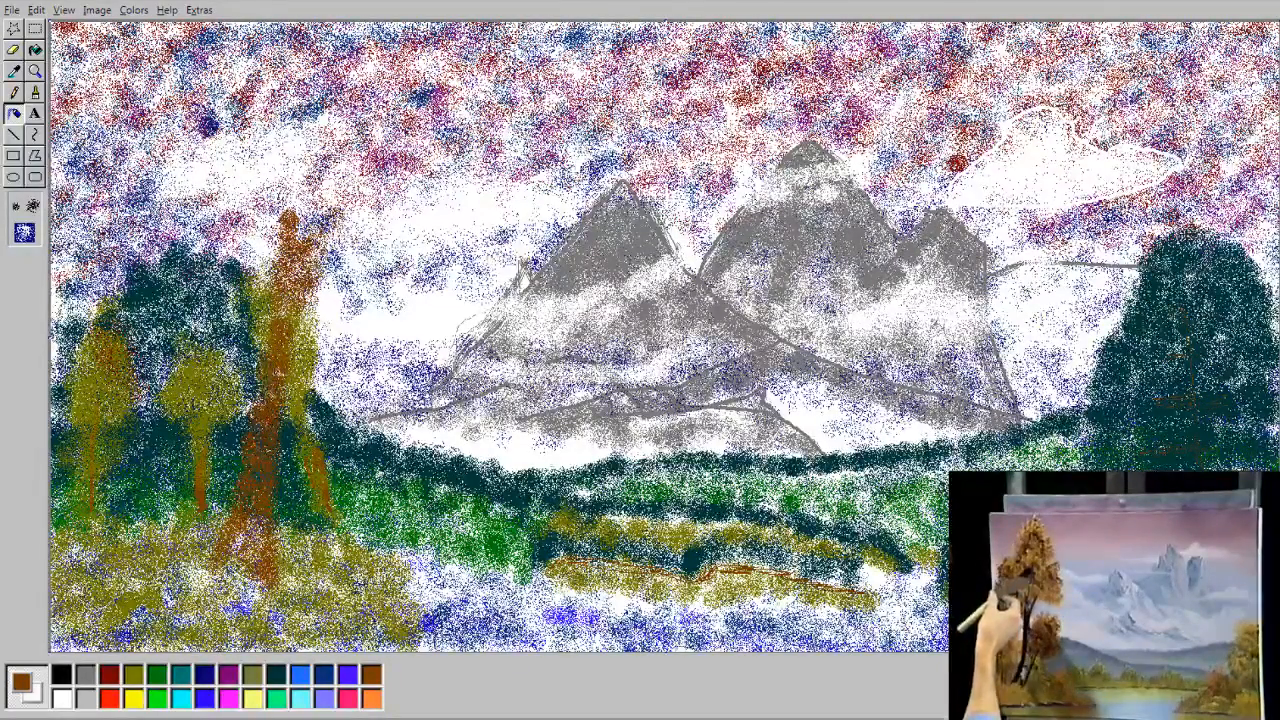
left_click_drag(294, 296, 298, 272)
Step: Spray a large rounded olive crown over the top of the tall brown trunk
left_click(133, 675)
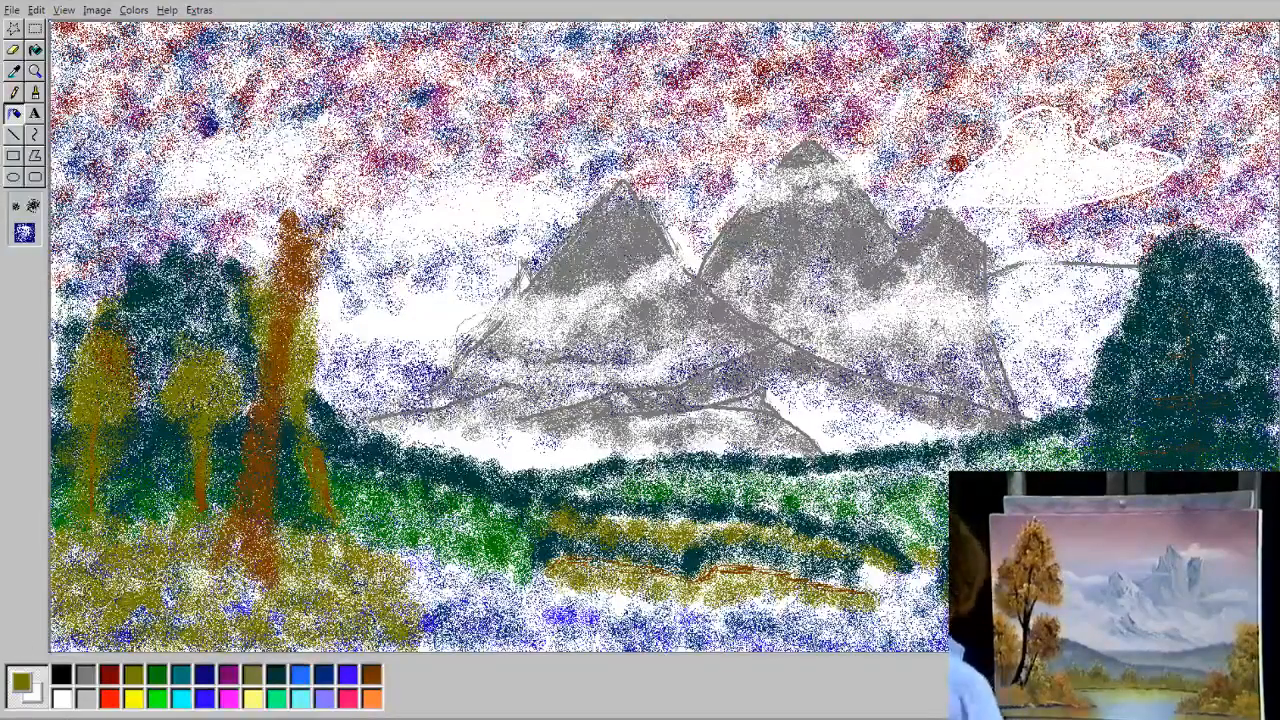
mouse_move(278, 255)
left_mouse_down()
mouse_move(268, 156)
mouse_move(290, 200)
left_mouse_up()
mouse_move(316, 285)
left_mouse_down()
mouse_move(340, 236)
mouse_move(352, 250)
mouse_move(370, 205)
mouse_move(322, 215)
mouse_move(356, 204)
mouse_move(336, 188)
mouse_move(320, 200)
mouse_move(306, 178)
mouse_move(292, 188)
mouse_move(302, 155)
mouse_move(304, 184)
mouse_move(355, 175)
mouse_move(368, 196)
mouse_move(356, 172)
mouse_move(290, 140)
left_mouse_up()
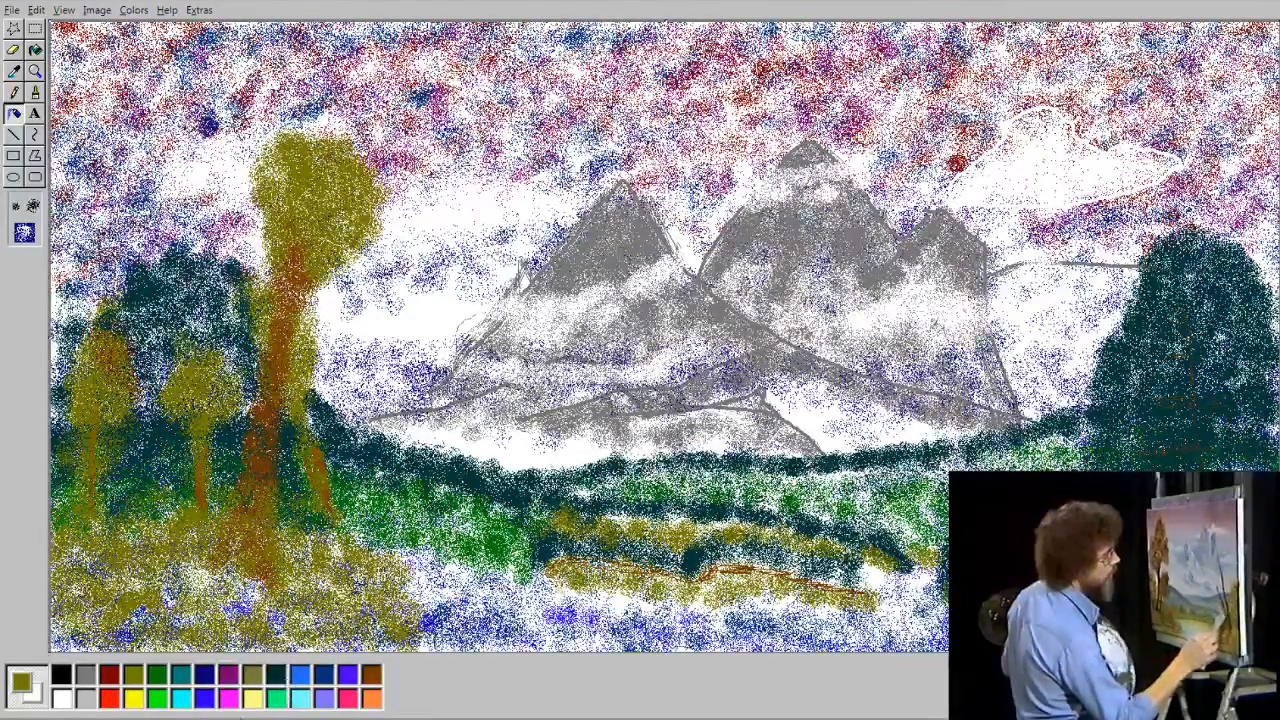
Step: Spray two brown branches reaching outward and upward from either side of the tall tree's trunk
left_click(372, 674)
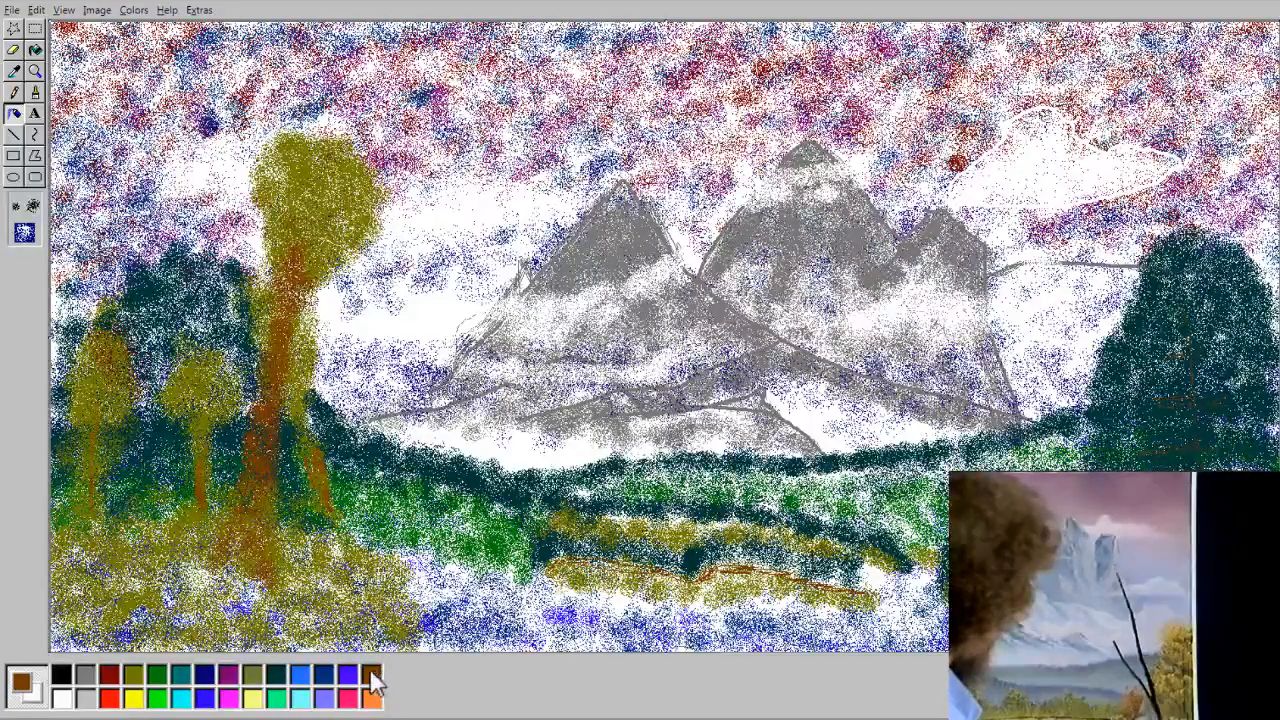
mouse_move(308, 314)
left_mouse_down()
mouse_move(426, 231)
mouse_move(318, 301)
mouse_move(364, 284)
mouse_move(318, 300)
mouse_move(266, 367)
left_mouse_up()
left_click_drag(211, 296, 220, 311)
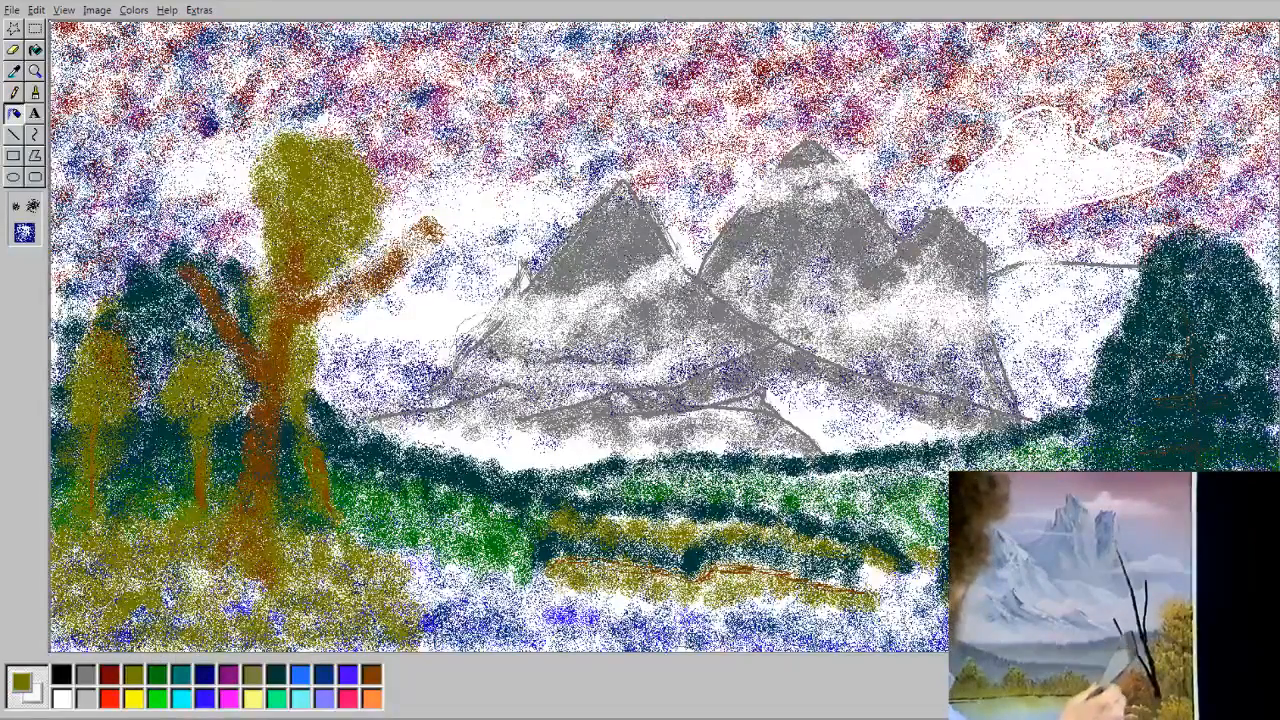
Step: Spray olive foliage over the tall tree's two side branches and more olive on the ground around its base
mouse_move(187, 274)
left_mouse_down()
mouse_move(214, 314)
mouse_move(234, 286)
mouse_move(225, 275)
mouse_move(190, 287)
mouse_move(198, 336)
mouse_move(228, 330)
mouse_move(254, 372)
mouse_move(250, 345)
mouse_move(328, 296)
mouse_move(322, 305)
mouse_move(345, 298)
mouse_move(362, 328)
mouse_move(409, 323)
mouse_move(398, 318)
mouse_move(405, 292)
mouse_move(448, 245)
mouse_move(372, 290)
mouse_move(378, 240)
mouse_move(410, 224)
mouse_move(428, 270)
mouse_move(430, 228)
mouse_move(391, 310)
mouse_move(368, 298)
mouse_move(376, 254)
mouse_move(372, 308)
left_mouse_up()
left_click_drag(238, 300, 239, 272)
mouse_move(241, 536)
left_mouse_down()
mouse_move(294, 556)
mouse_move(326, 545)
left_mouse_up()
mouse_move(106, 548)
left_mouse_down()
mouse_move(124, 588)
mouse_move(82, 550)
mouse_move(118, 597)
left_mouse_up()
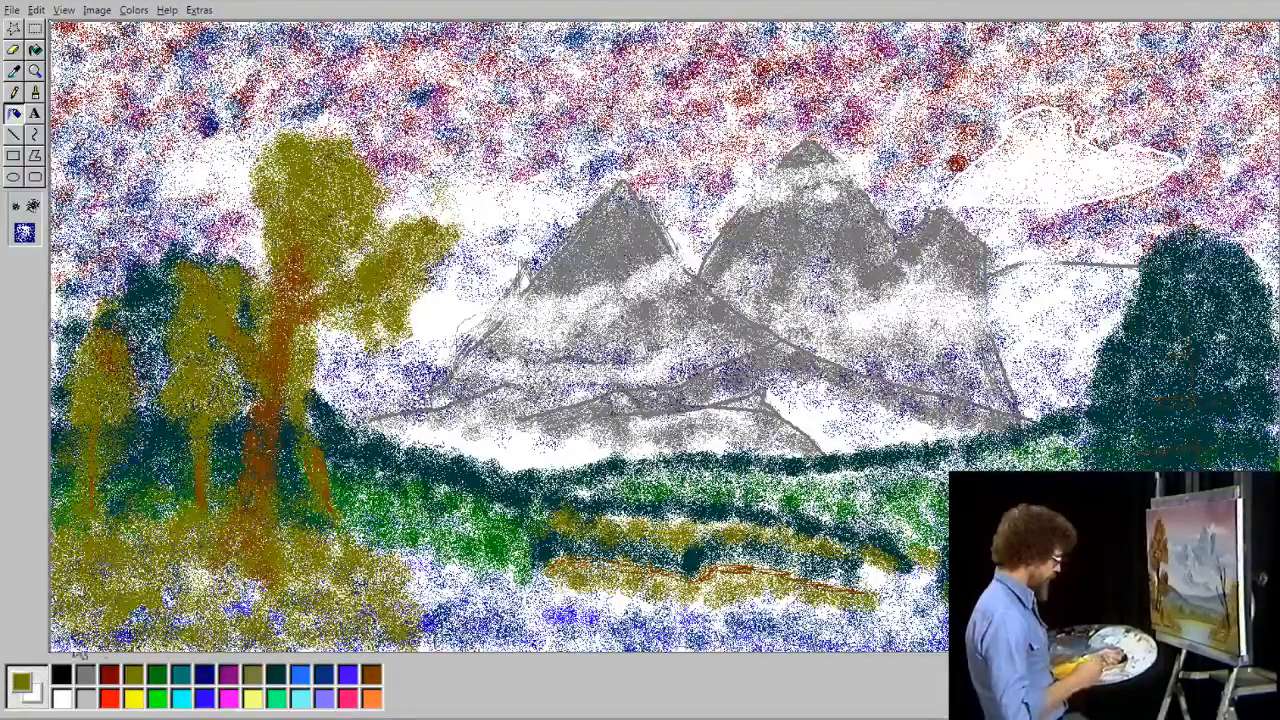
Step: Draw a thin brown shoreline across the lower olive foreground with the Pencil tool
left_click(371, 674)
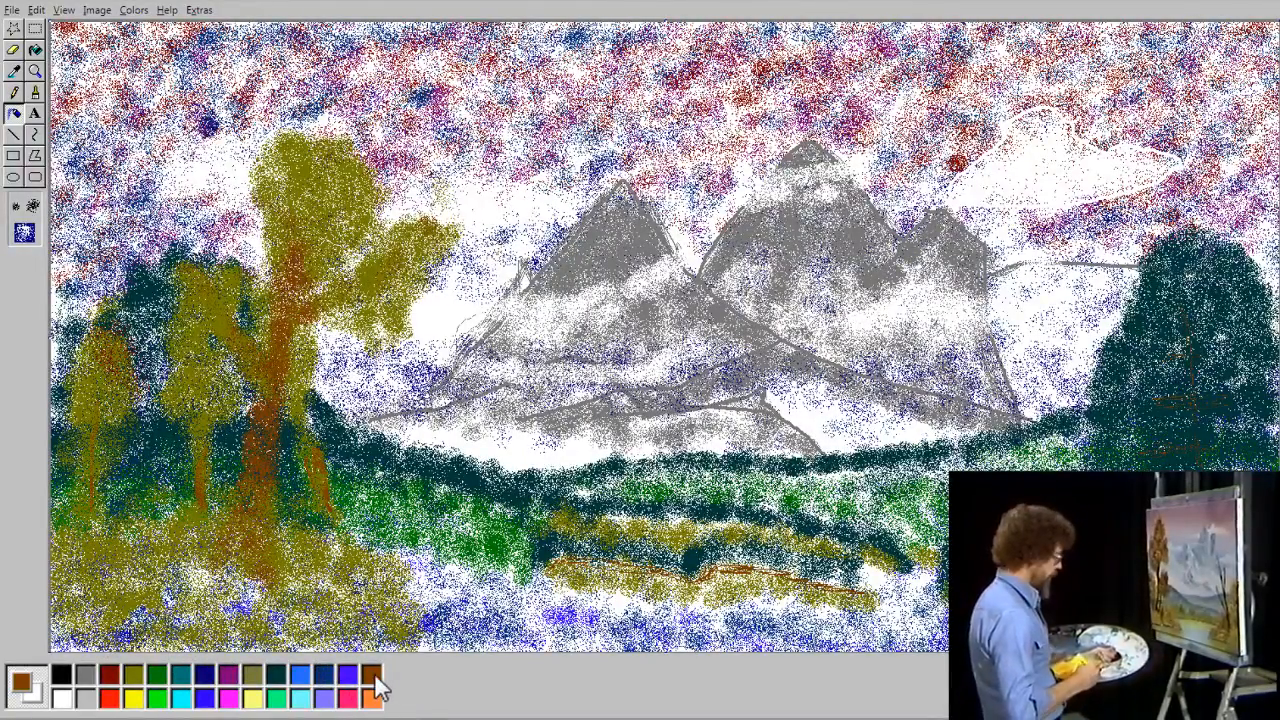
left_click(14, 92)
mouse_move(402, 586)
left_mouse_down()
mouse_move(180, 645)
mouse_move(268, 608)
mouse_move(371, 590)
left_mouse_up()
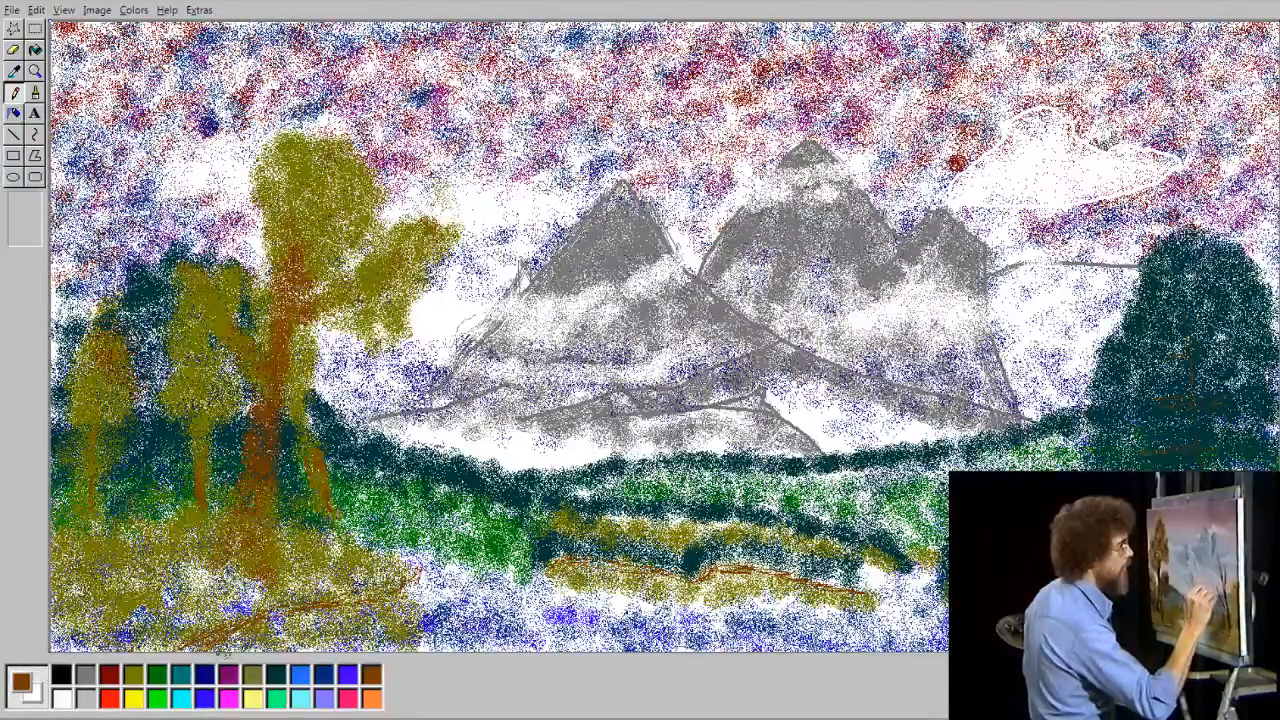
Step: Spray cyan across the water, and touch up the edge of the foreground bank with olive spray
left_click(181, 699)
left_click(14, 113)
mouse_move(658, 642)
left_mouse_down()
mouse_move(741, 635)
mouse_move(710, 628)
mouse_move(905, 636)
mouse_move(443, 622)
mouse_move(627, 642)
mouse_move(300, 637)
mouse_move(484, 645)
mouse_move(450, 637)
mouse_move(536, 610)
mouse_move(918, 630)
left_mouse_up()
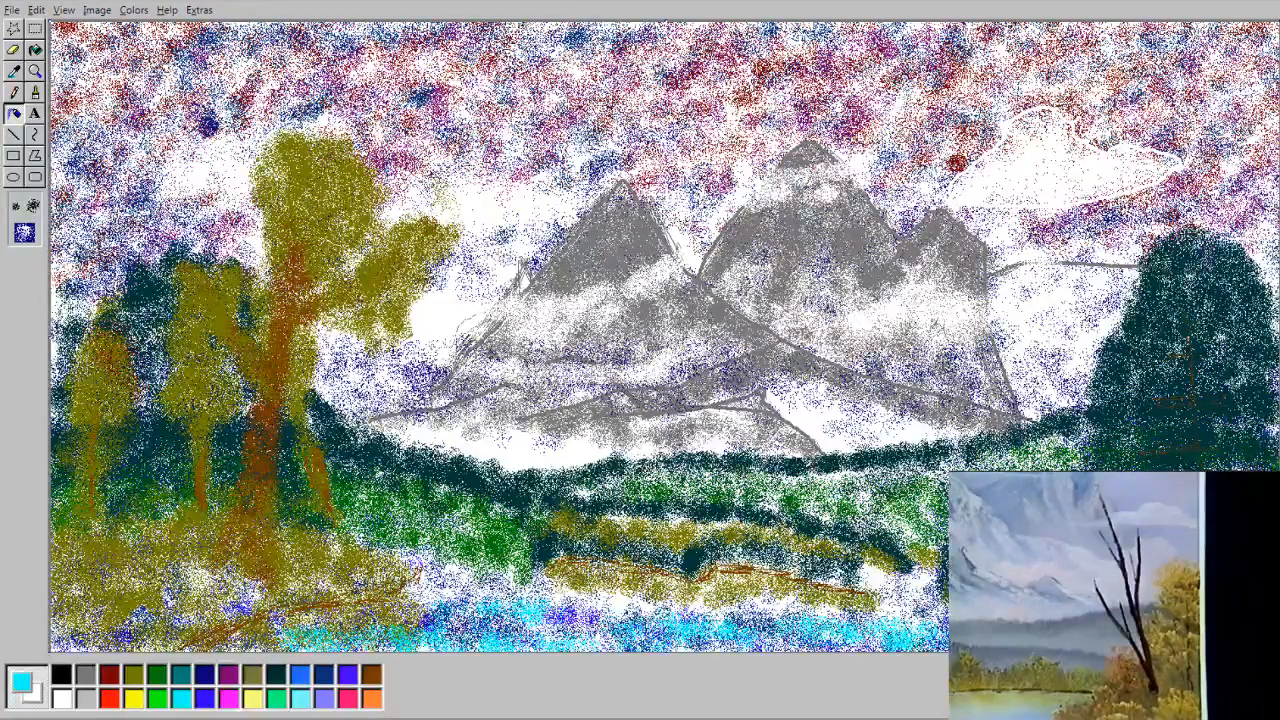
left_click(133, 675)
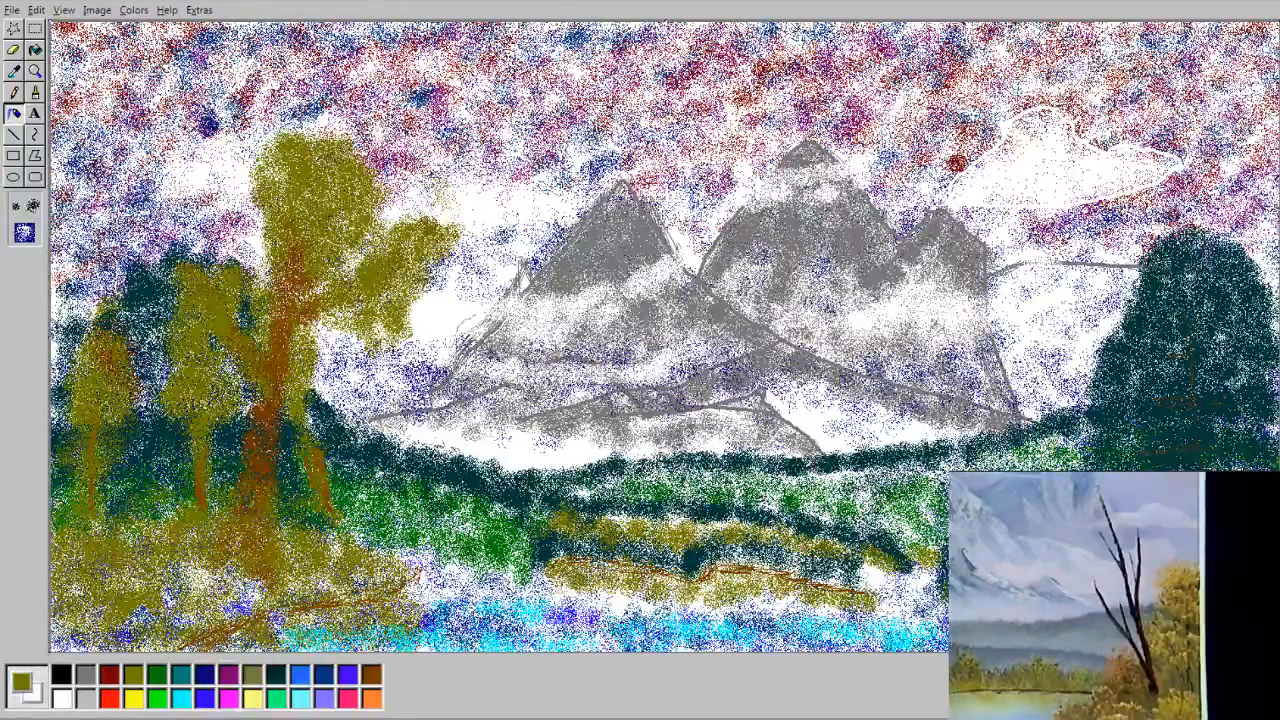
mouse_move(283, 634)
left_mouse_down()
mouse_move(318, 620)
mouse_move(424, 636)
mouse_move(390, 602)
mouse_move(466, 628)
left_mouse_up()
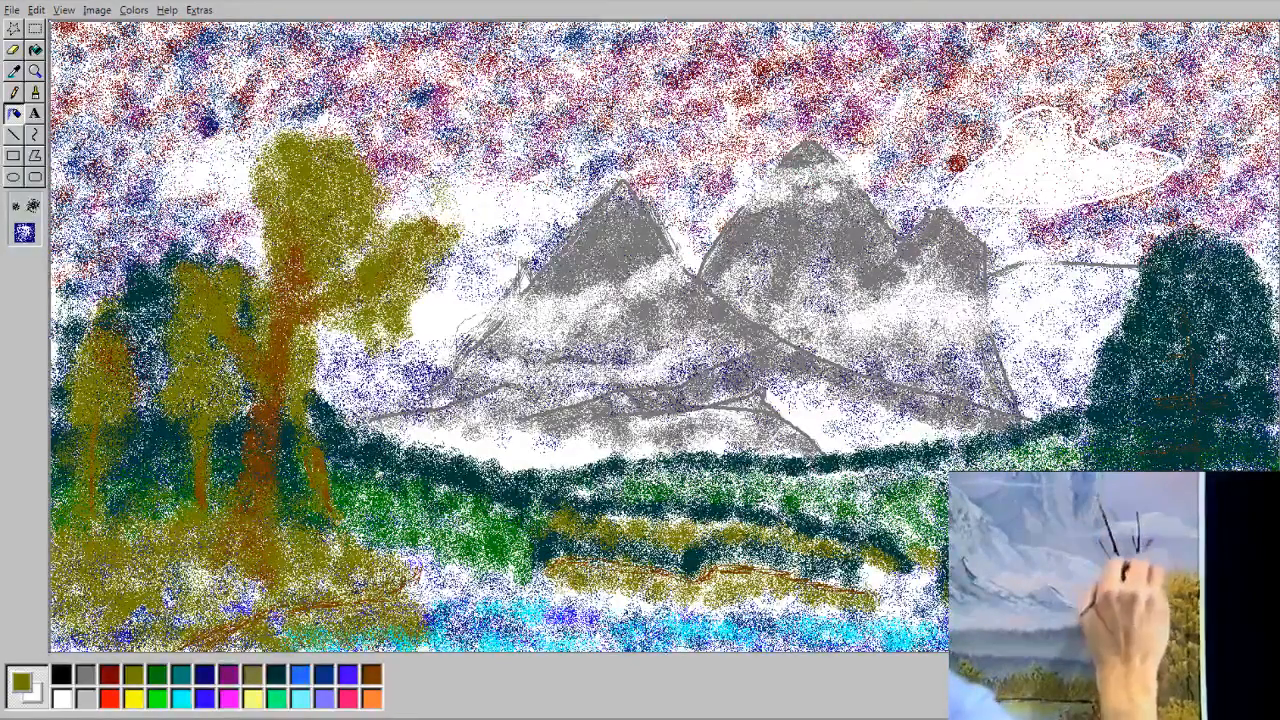
Step: Spray a small brown squiggle at the foot of the large dark teal tree, and switch to olive at the largest spray size
left_click(372, 673)
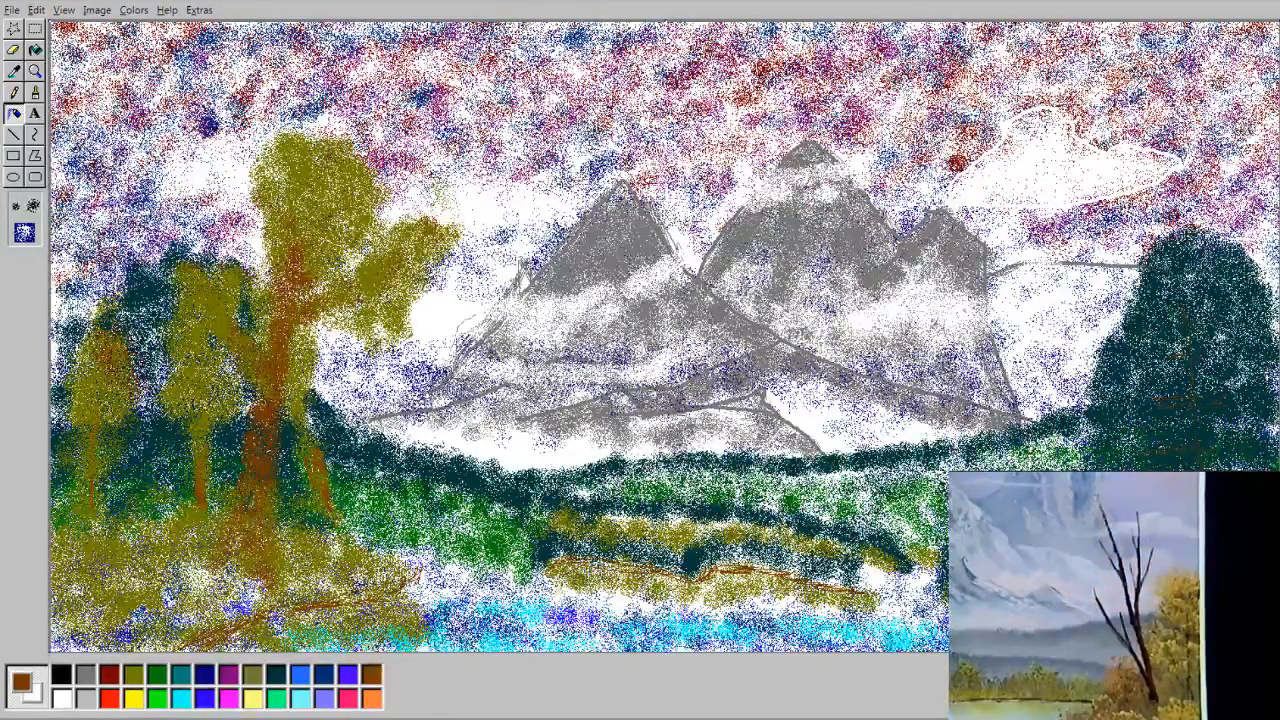
left_click(16, 205)
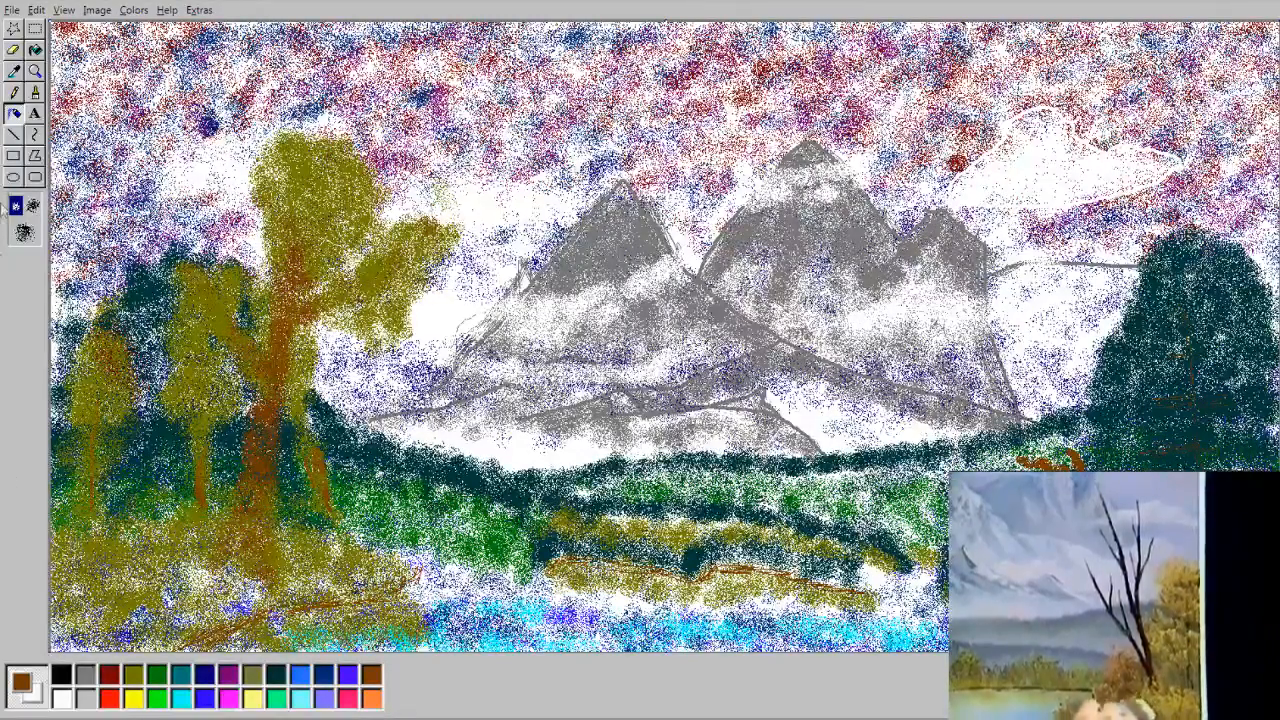
left_click(133, 697)
left_click(133, 675)
left_click(32, 206)
left_click(30, 231)
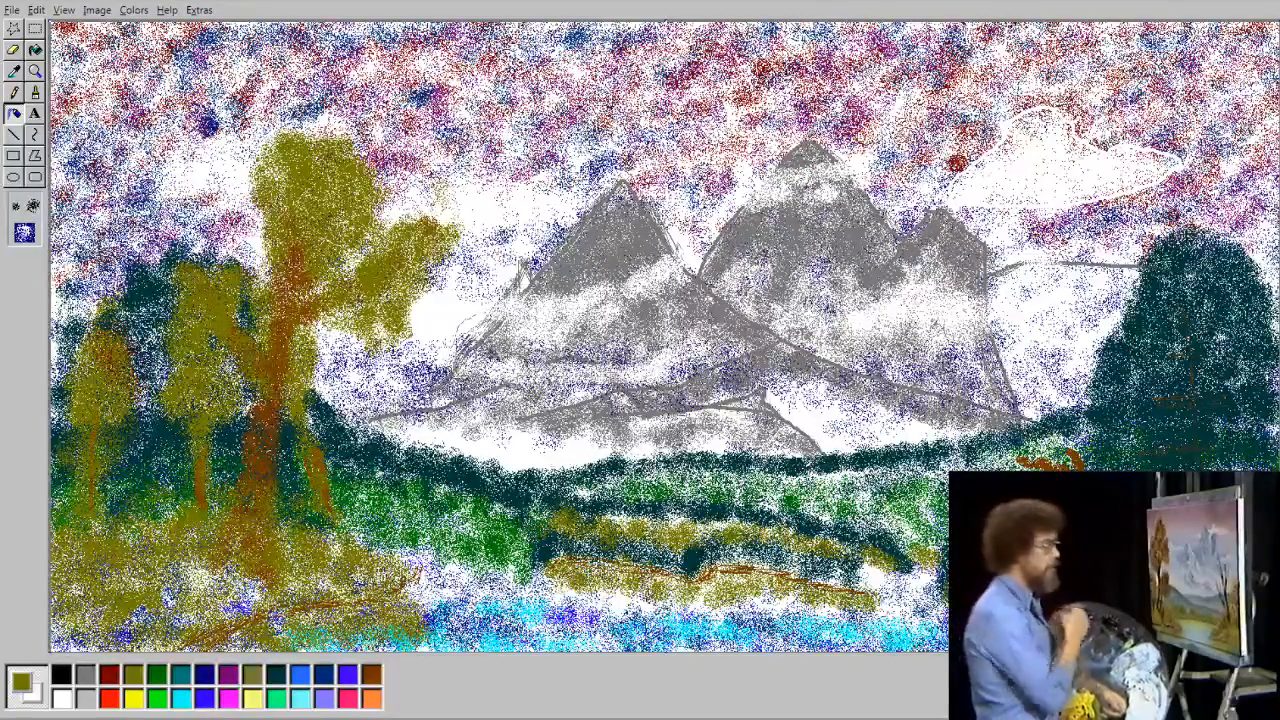
Step: Define the outline and lower part of the large right-hand tree with dark teal at the smallest spray size
left_click(276, 674)
left_click(15, 205)
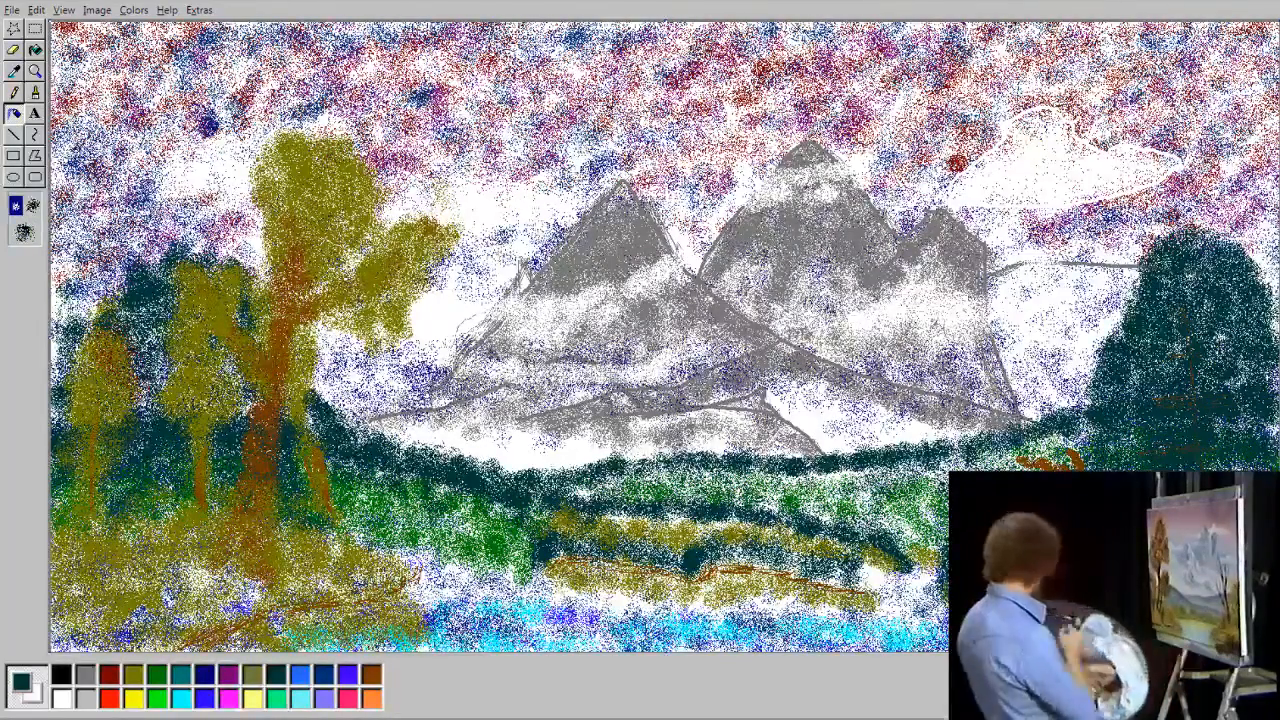
mouse_move(1106, 392)
left_mouse_down()
mouse_move(1157, 253)
mouse_move(1206, 238)
mouse_move(1261, 279)
mouse_move(1274, 450)
left_mouse_up()
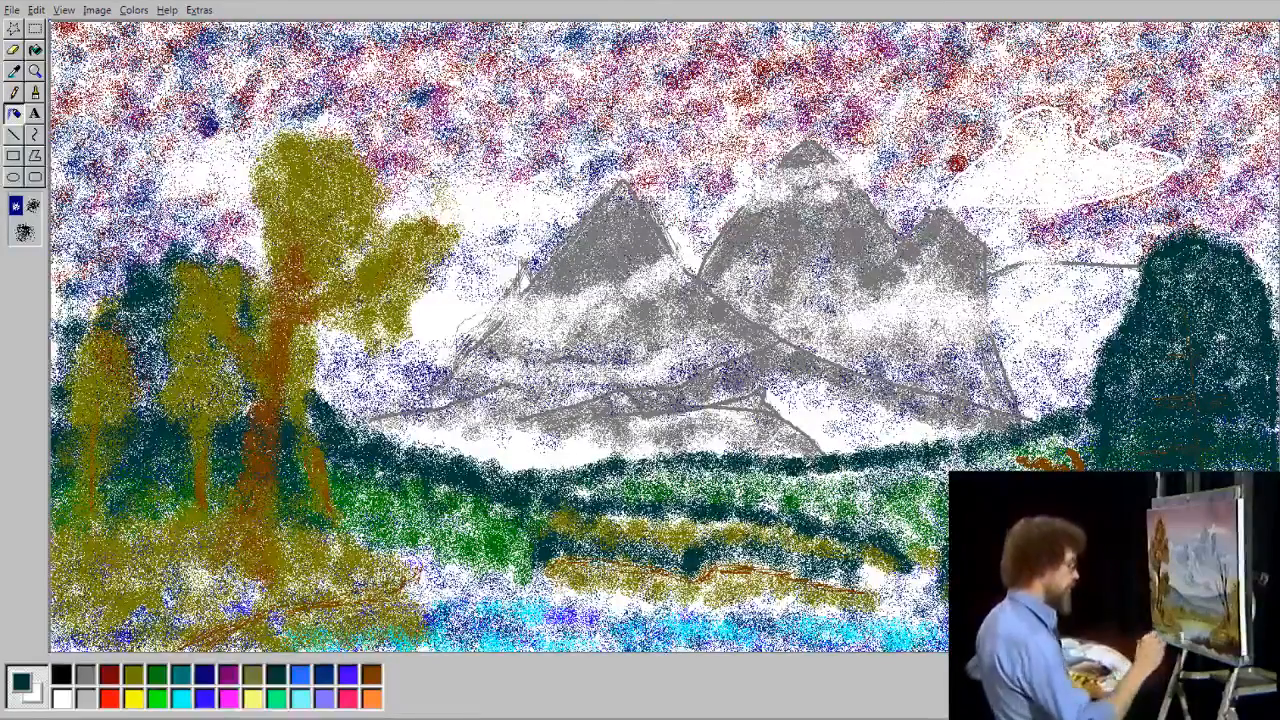
Step: Paint a brown forked trunk inside the large dark teal tree with the Brush tool
left_click(371, 674)
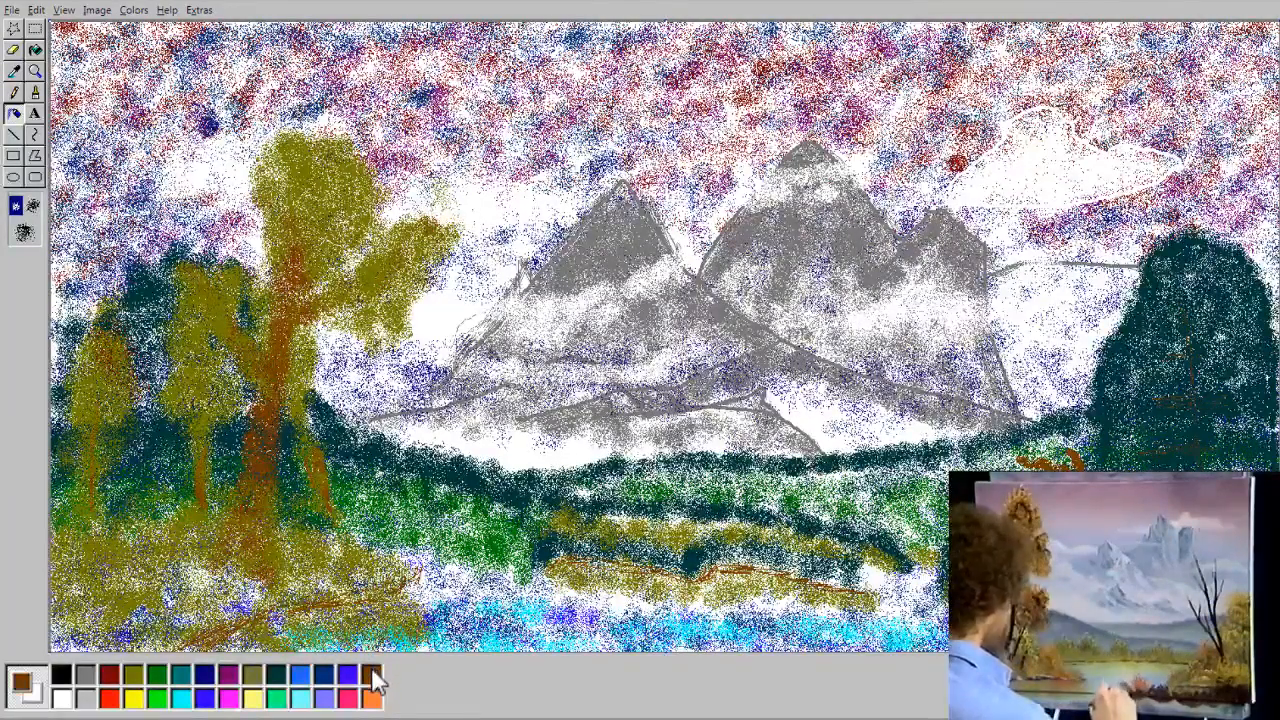
left_click(35, 92)
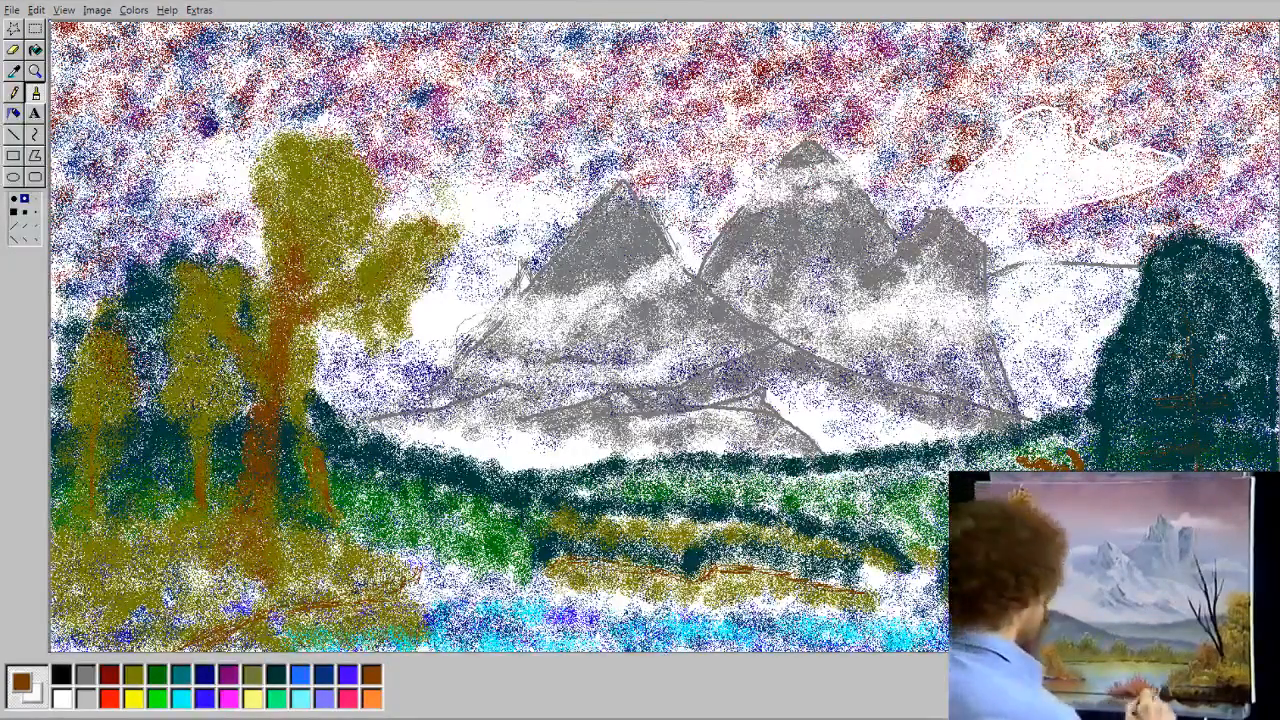
mouse_move(1190, 431)
left_mouse_down()
mouse_move(1184, 402)
mouse_move(1199, 436)
mouse_move(1200, 334)
left_mouse_up()
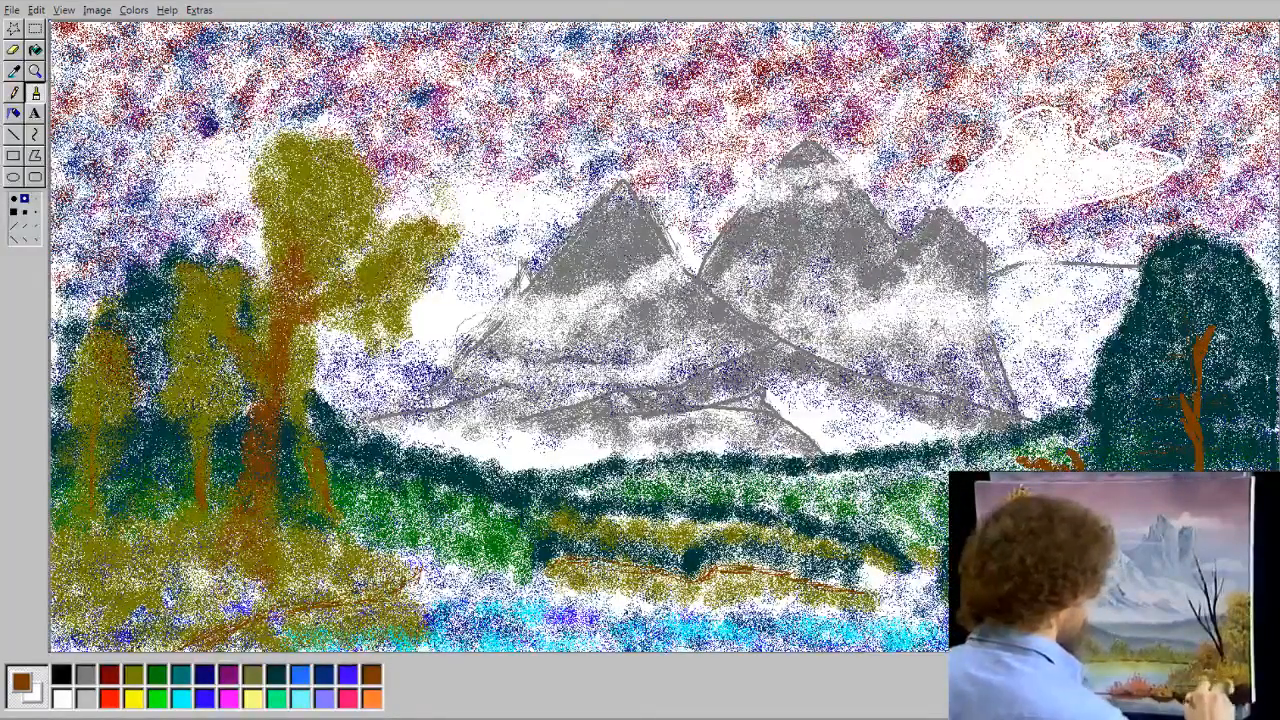
Step: Spray dark teal at the largest size over the forked brown trunk and the lower foliage of the right-hand tree
left_click(279, 676)
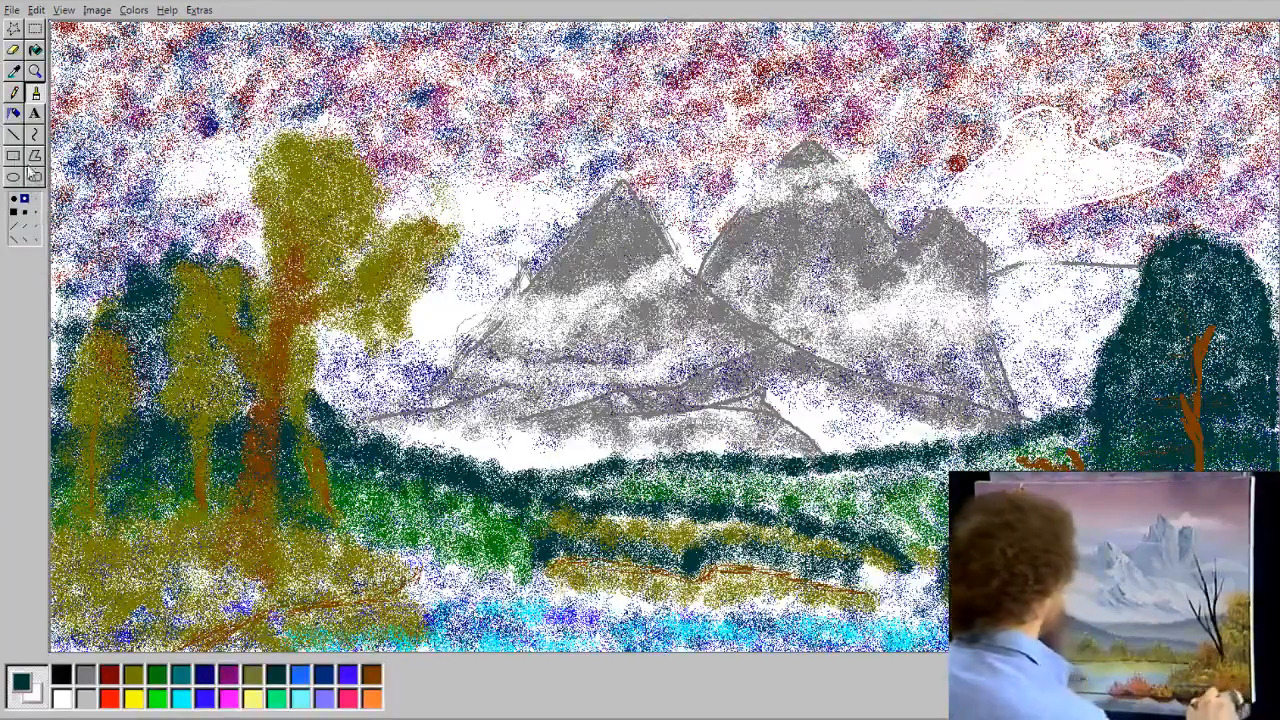
left_click(14, 113)
left_click(24, 232)
mouse_move(1192, 415)
left_mouse_down()
mouse_move(1197, 445)
mouse_move(1198, 393)
left_mouse_up()
mouse_move(1211, 462)
left_mouse_down()
mouse_move(1134, 464)
mouse_move(1143, 370)
mouse_move(1208, 376)
mouse_move(1204, 356)
mouse_move(1234, 384)
mouse_move(1222, 458)
mouse_move(1241, 362)
mouse_move(1228, 332)
mouse_move(1243, 381)
left_mouse_up()
mouse_move(1142, 375)
left_mouse_down()
mouse_move(1194, 273)
mouse_move(1231, 364)
left_mouse_up()
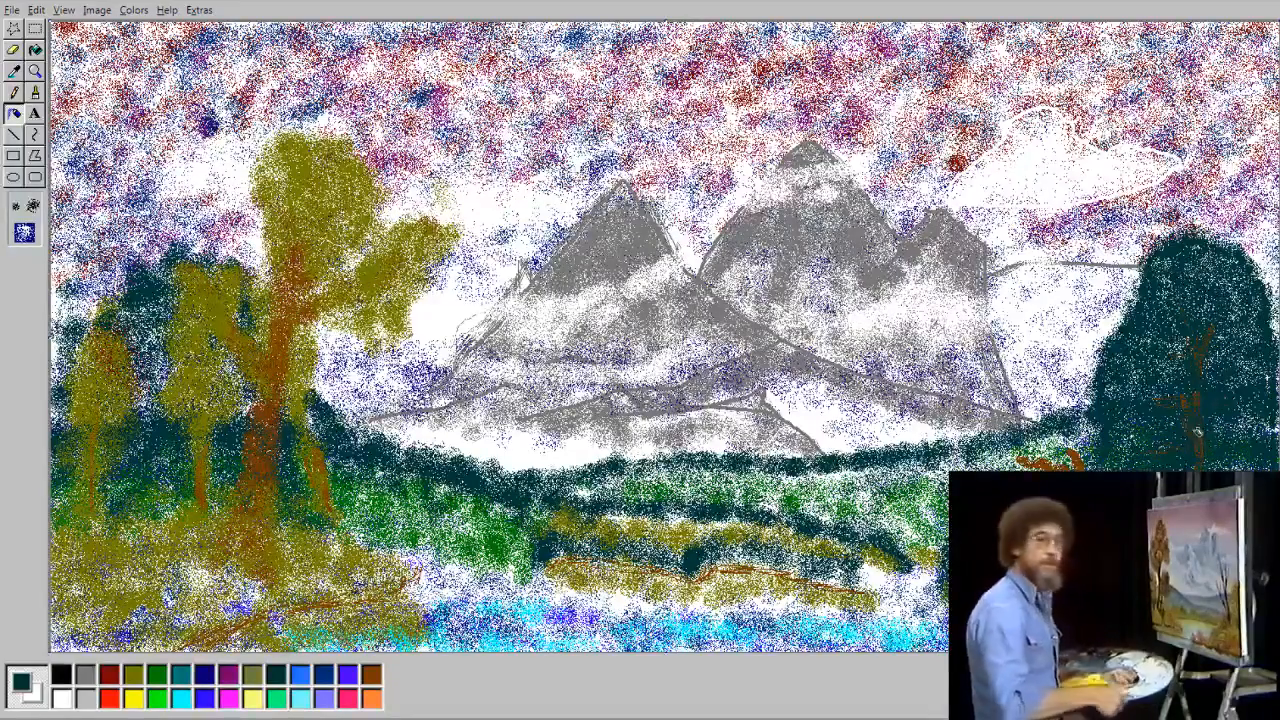
left_click_drag(1141, 448, 1144, 474)
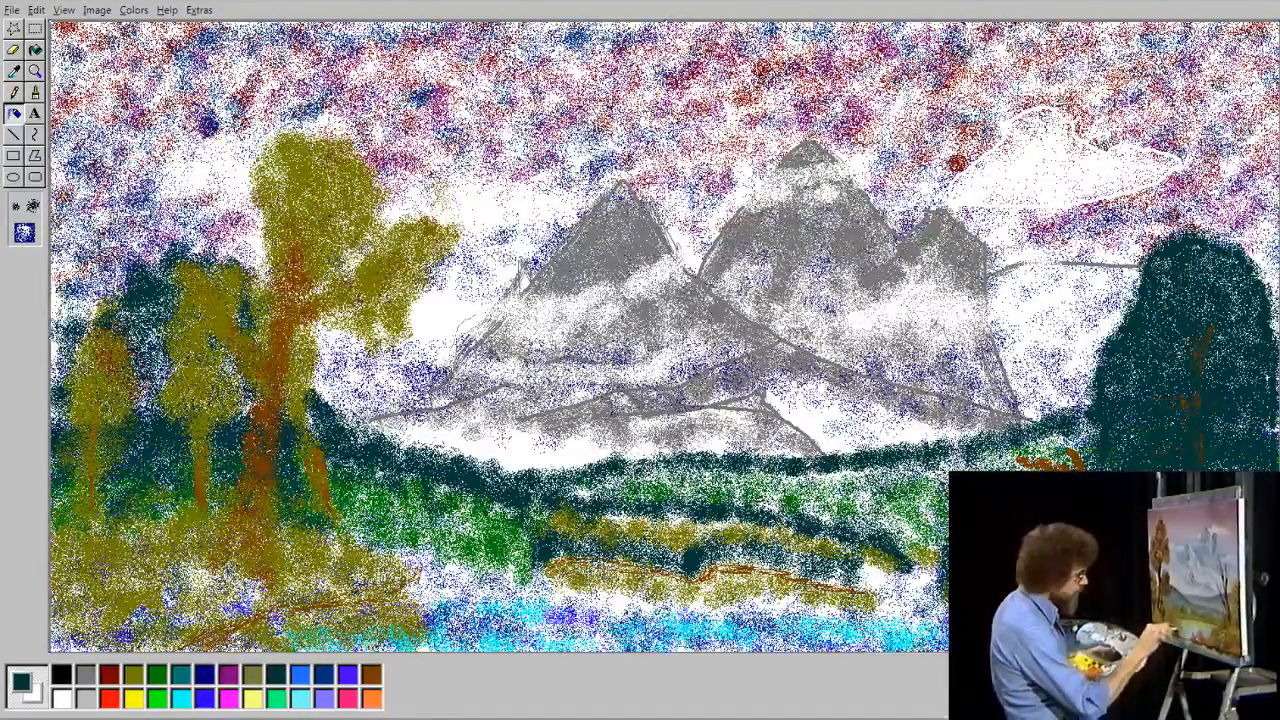
Step: Spray olive over the ground beneath the left trees, and dark teal across the foreground bank below it
left_click(133, 676)
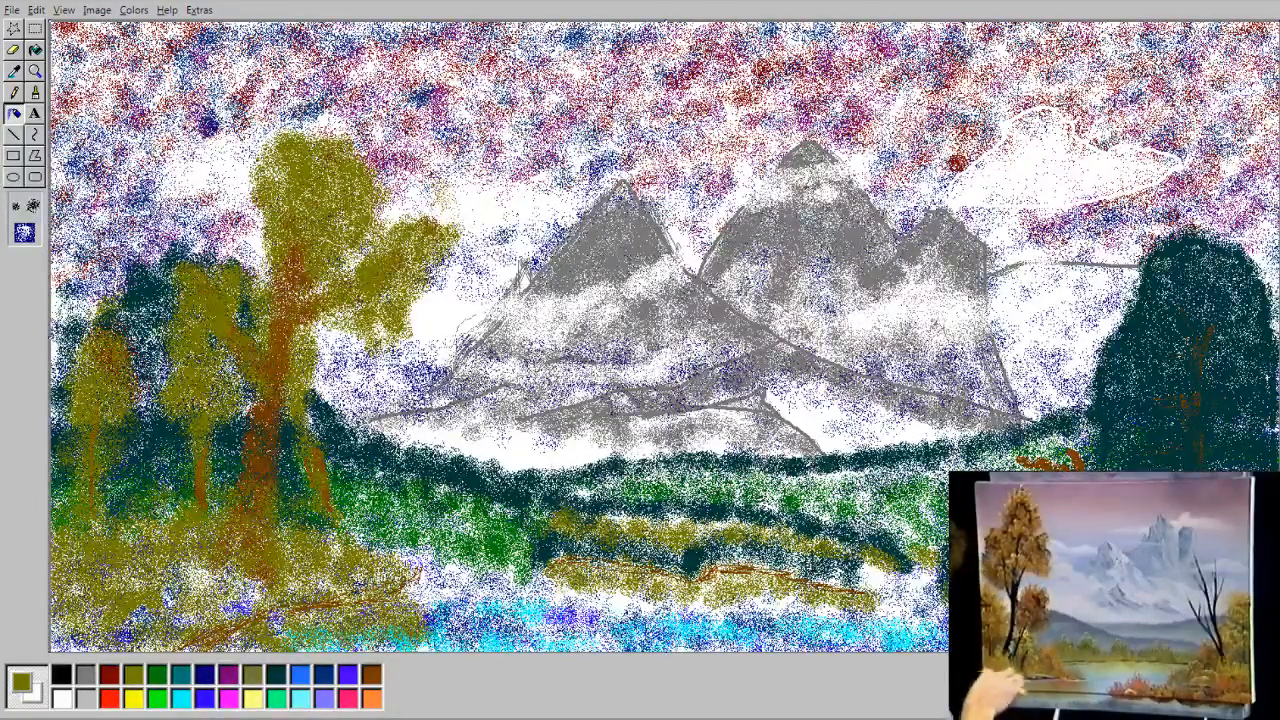
mouse_move(177, 532)
left_mouse_down()
mouse_move(218, 516)
mouse_move(226, 540)
mouse_move(256, 530)
mouse_move(355, 550)
mouse_move(70, 537)
mouse_move(88, 512)
mouse_move(165, 515)
left_mouse_up()
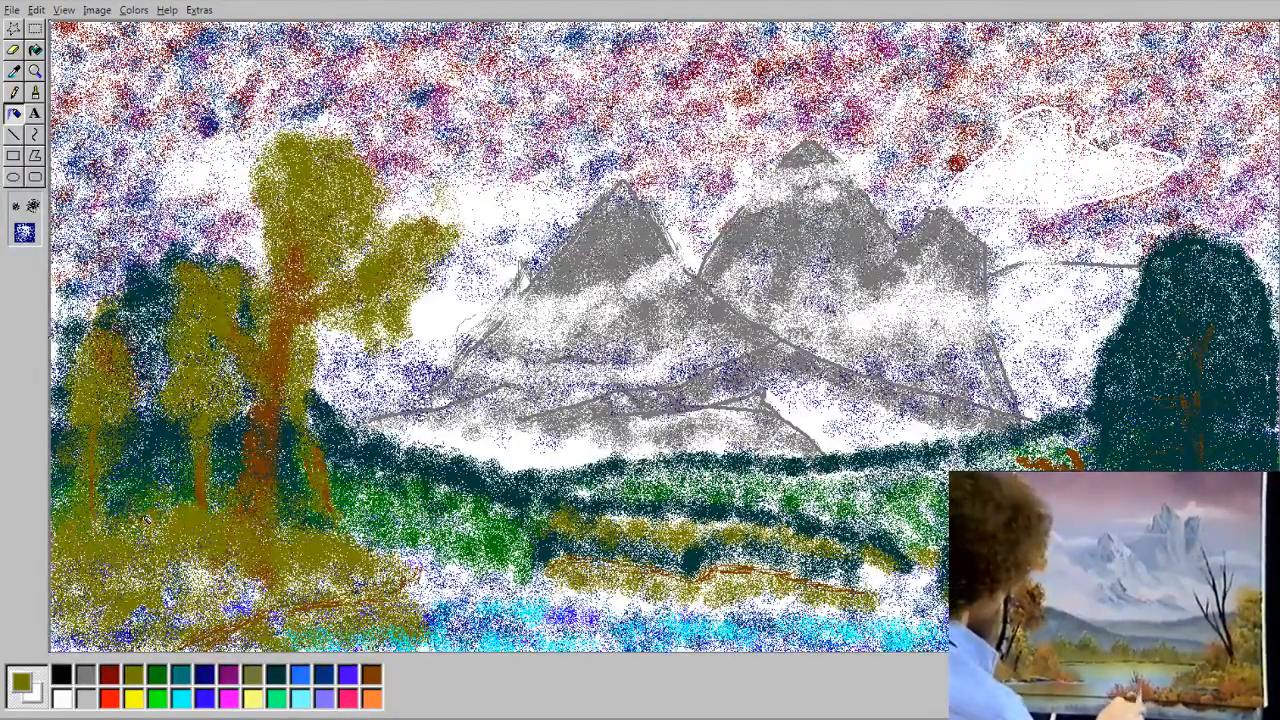
left_click(276, 676)
mouse_move(168, 625)
left_mouse_down()
mouse_move(144, 642)
mouse_move(174, 604)
mouse_move(132, 590)
left_mouse_up()
left_click_drag(300, 597, 350, 579)
mouse_move(180, 575)
left_mouse_down()
mouse_move(205, 580)
mouse_move(80, 584)
mouse_move(67, 606)
mouse_move(98, 637)
mouse_move(182, 577)
left_mouse_up()
mouse_move(62, 592)
left_mouse_down()
mouse_move(99, 587)
mouse_move(112, 636)
mouse_move(150, 643)
mouse_move(96, 600)
left_mouse_up()
left_click_drag(403, 575, 172, 593)
mouse_move(148, 642)
left_mouse_down()
mouse_move(160, 615)
mouse_move(156, 628)
mouse_move(70, 604)
mouse_move(132, 614)
left_mouse_up()
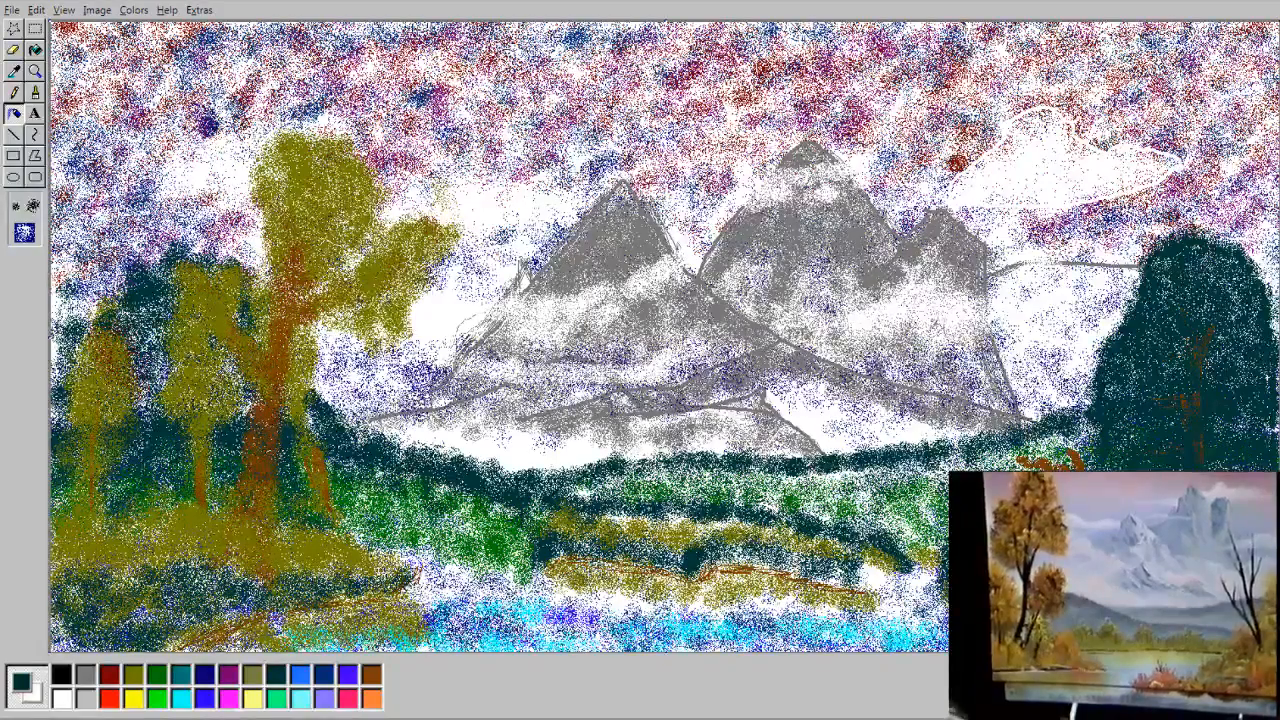
Step: Spray bright blue over the water from the left bank toward the middle
left_click(205, 700)
mouse_move(568, 640)
left_mouse_down()
mouse_move(820, 640)
mouse_move(700, 640)
mouse_move(780, 618)
mouse_move(460, 598)
mouse_move(345, 640)
mouse_move(240, 644)
left_mouse_up()
mouse_move(698, 636)
left_mouse_down()
mouse_move(770, 640)
mouse_move(656, 634)
left_mouse_up()
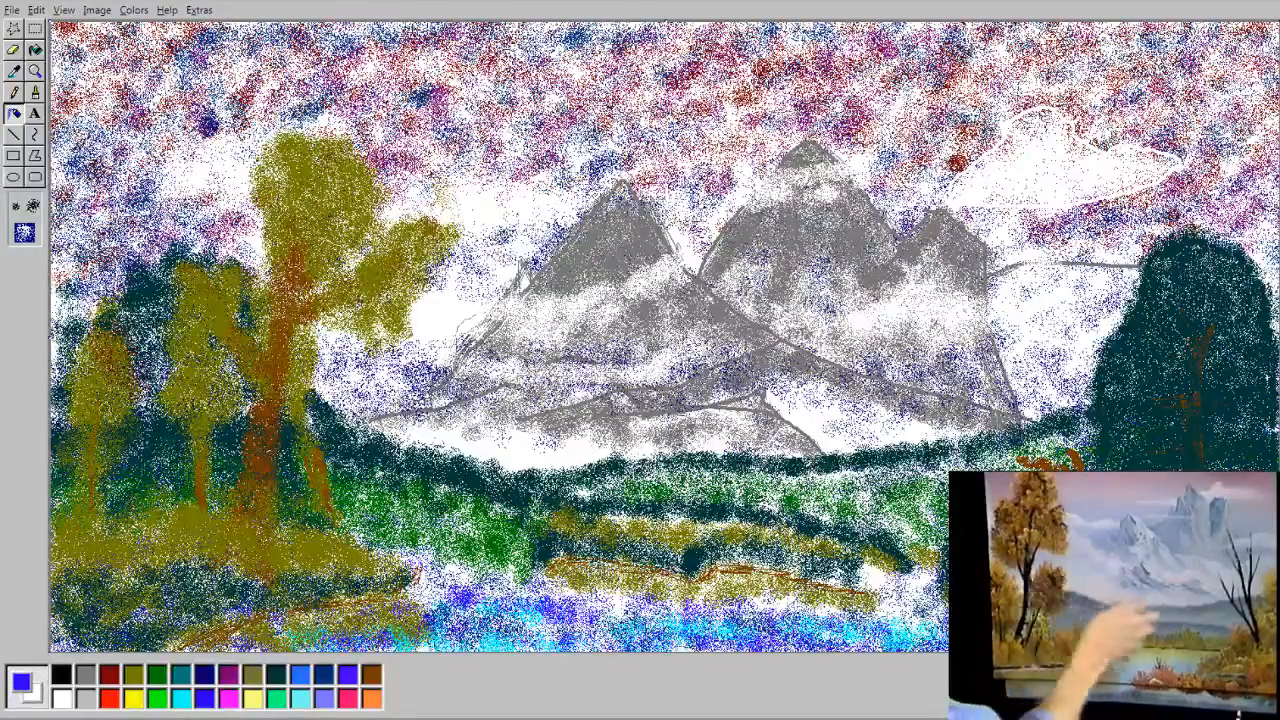
Step: Define the olive crowns with the smallest spray size, and fill in the two small left crowns with the largest size
left_click(133, 674)
left_click(14, 204)
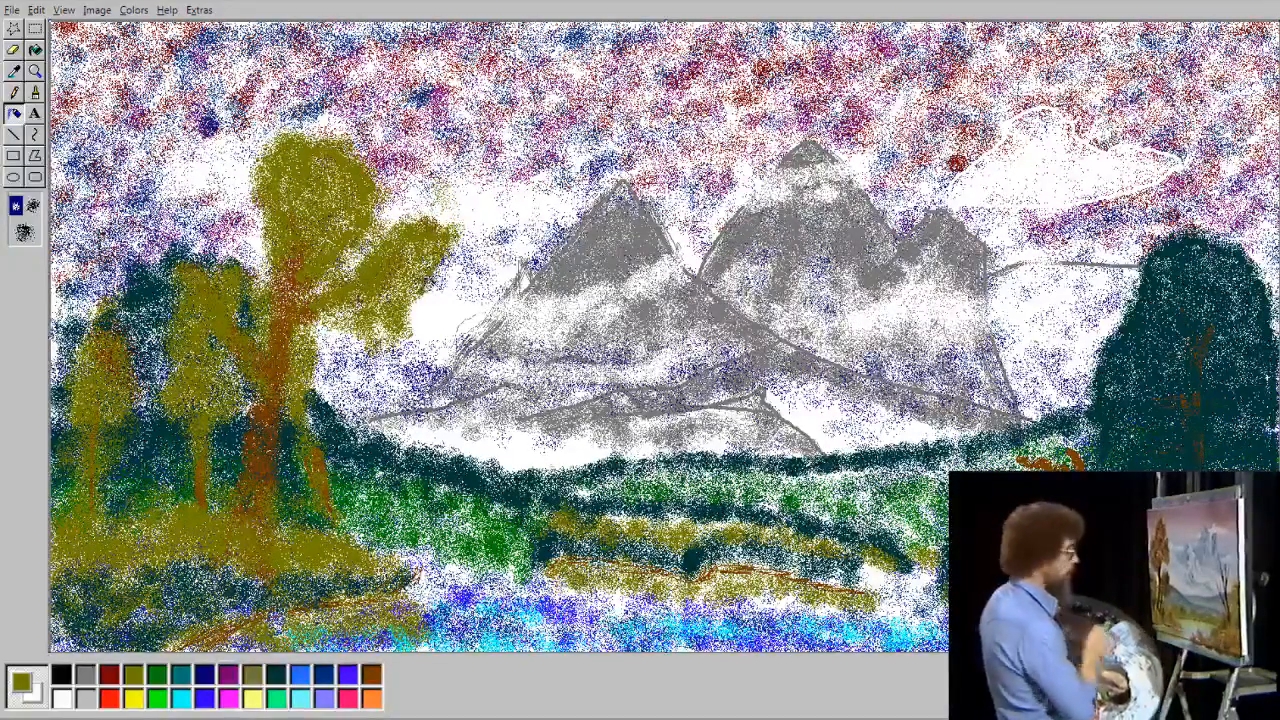
mouse_move(409, 322)
left_mouse_down()
mouse_move(358, 326)
mouse_move(340, 306)
mouse_move(405, 285)
mouse_move(418, 254)
left_mouse_up()
mouse_move(104, 362)
left_mouse_down()
mouse_move(182, 352)
mouse_move(191, 298)
mouse_move(222, 277)
mouse_move(246, 300)
mouse_move(208, 338)
mouse_move(182, 405)
mouse_move(168, 385)
mouse_move(200, 362)
mouse_move(232, 392)
mouse_move(200, 424)
mouse_move(173, 393)
mouse_move(98, 406)
mouse_move(95, 345)
mouse_move(125, 356)
mouse_move(137, 405)
mouse_move(115, 467)
mouse_move(66, 472)
mouse_move(86, 410)
left_mouse_up()
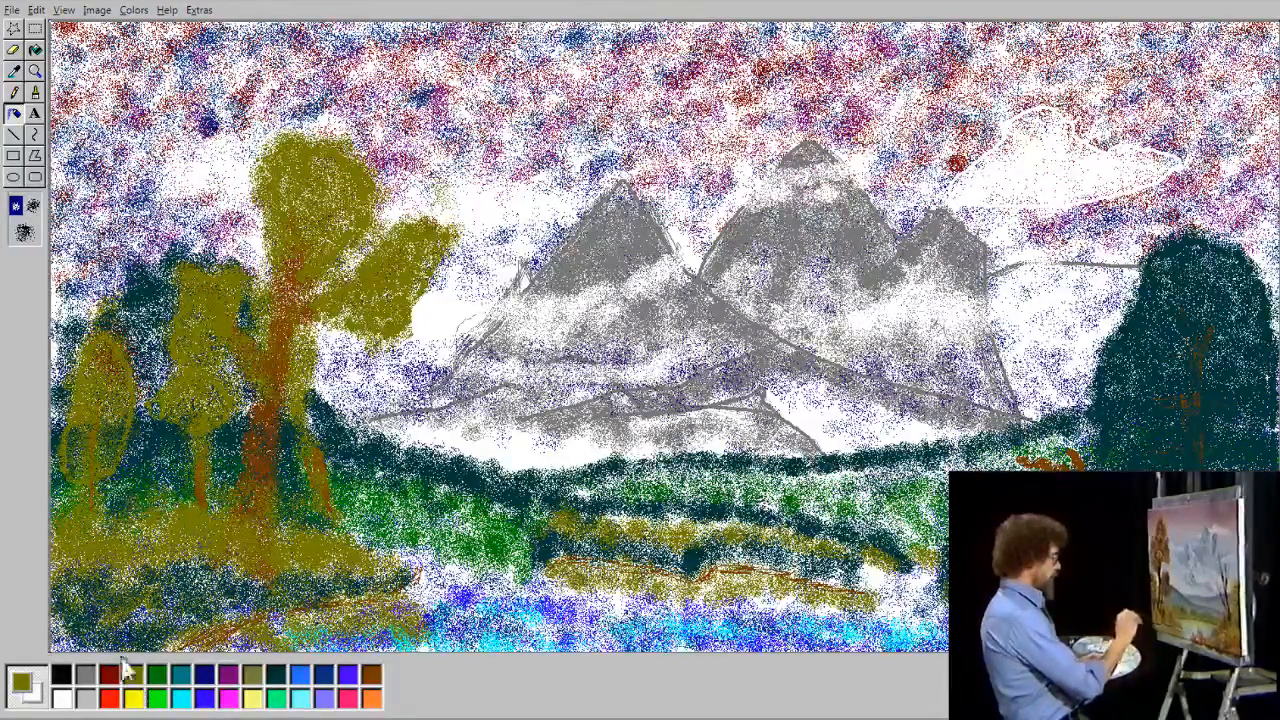
left_click(25, 232)
mouse_move(115, 502)
left_mouse_down()
mouse_move(97, 466)
mouse_move(130, 408)
mouse_move(105, 360)
left_mouse_up()
left_click_drag(212, 398, 206, 396)
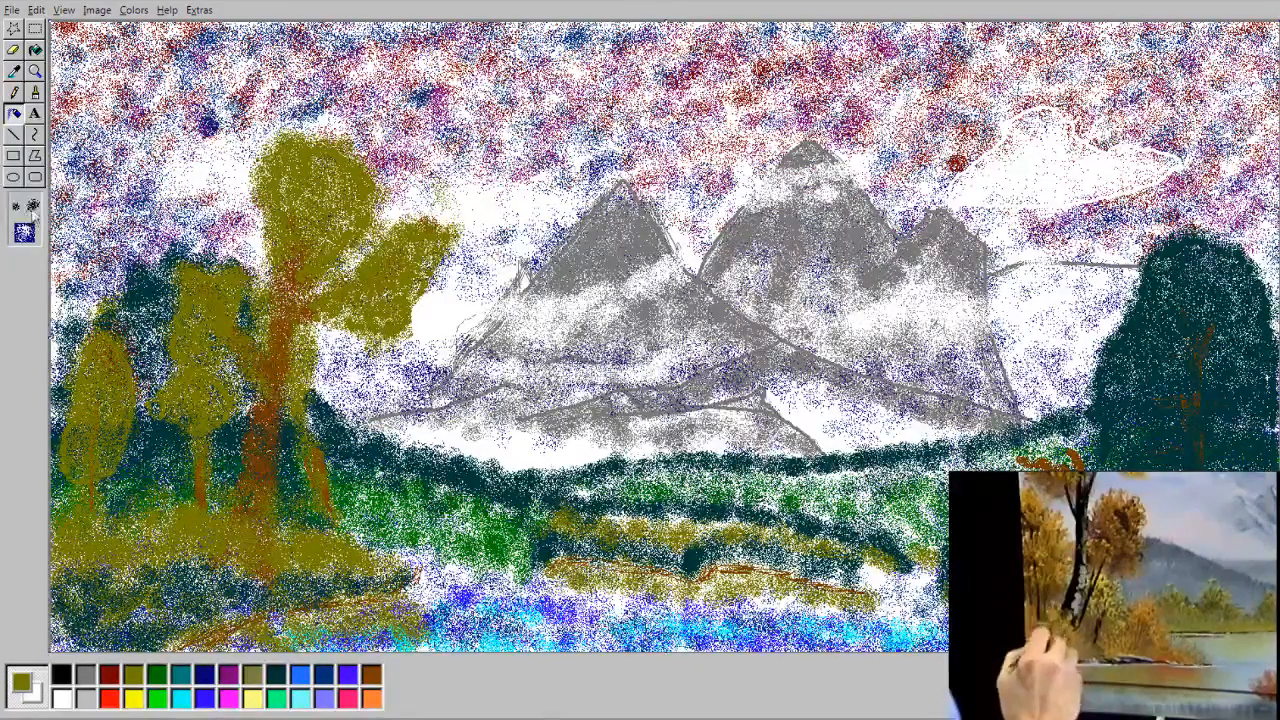
Step: Spray dark teal along the ridge line below the mountains and over the teal bands above the water
left_click(277, 677)
left_click_drag(562, 489, 724, 464)
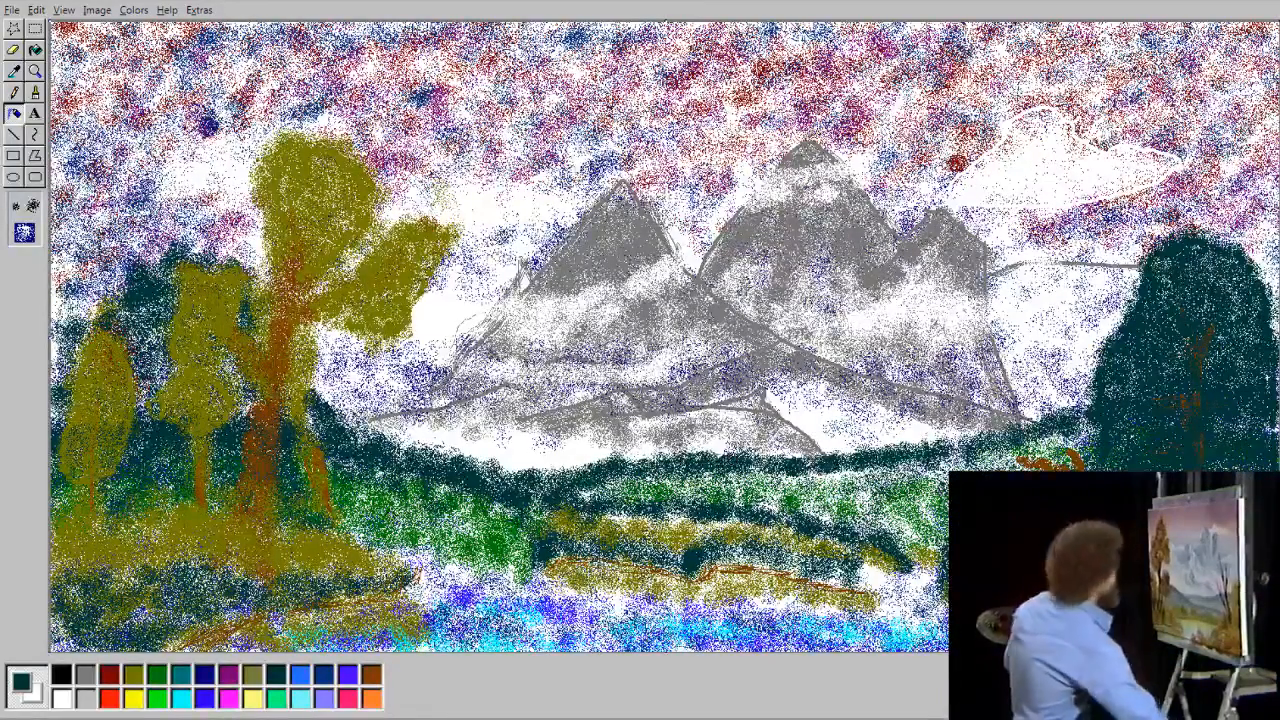
left_click(15, 207)
mouse_move(632, 465)
left_mouse_down()
mouse_move(911, 455)
mouse_move(1050, 422)
mouse_move(1030, 424)
left_mouse_up()
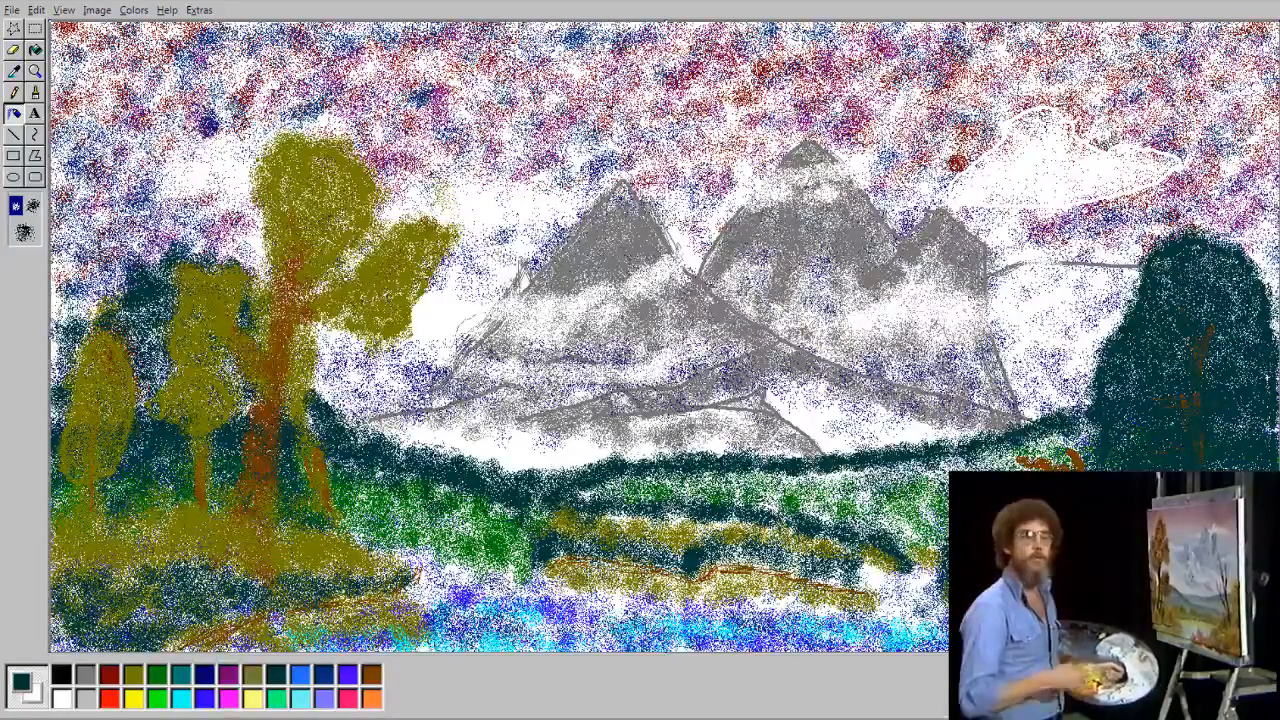
mouse_move(447, 455)
left_mouse_down()
mouse_move(405, 456)
mouse_move(340, 419)
left_mouse_up()
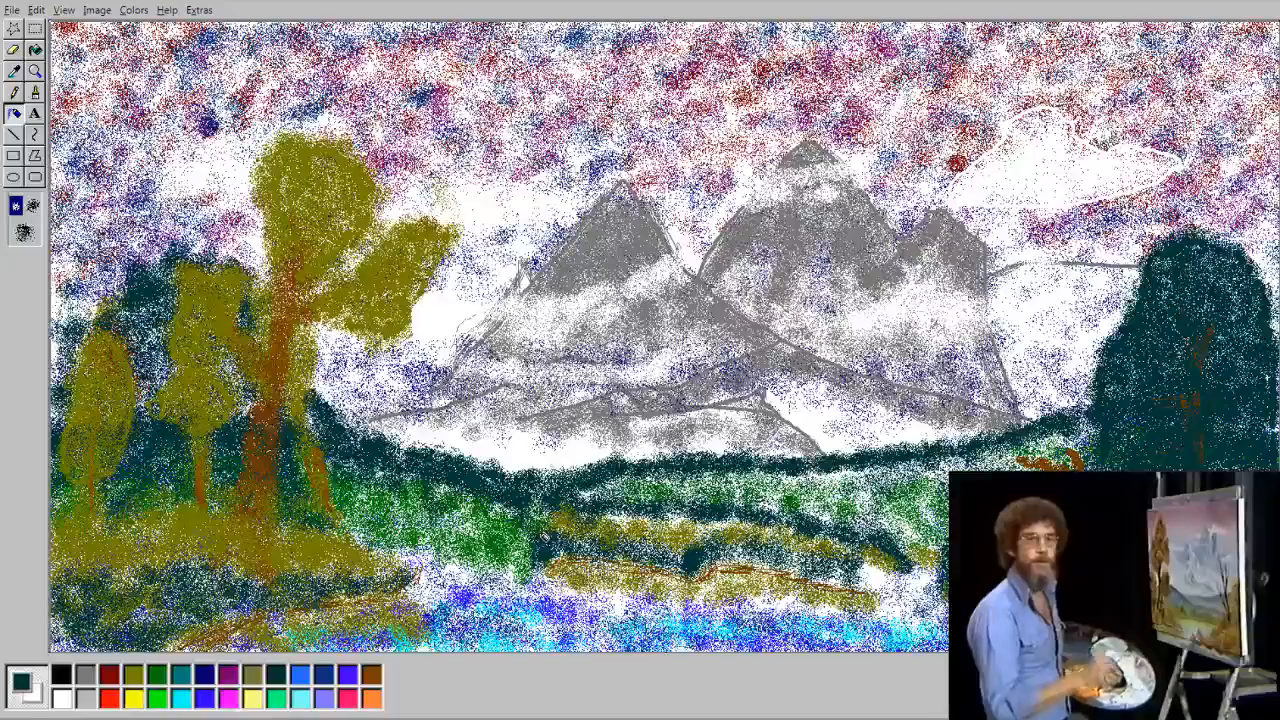
left_click_drag(784, 523, 889, 553)
Step: Spray dark green over the hill bands between the teal ridge line and the water, using the largest spray size
left_click(160, 680)
left_click(25, 231)
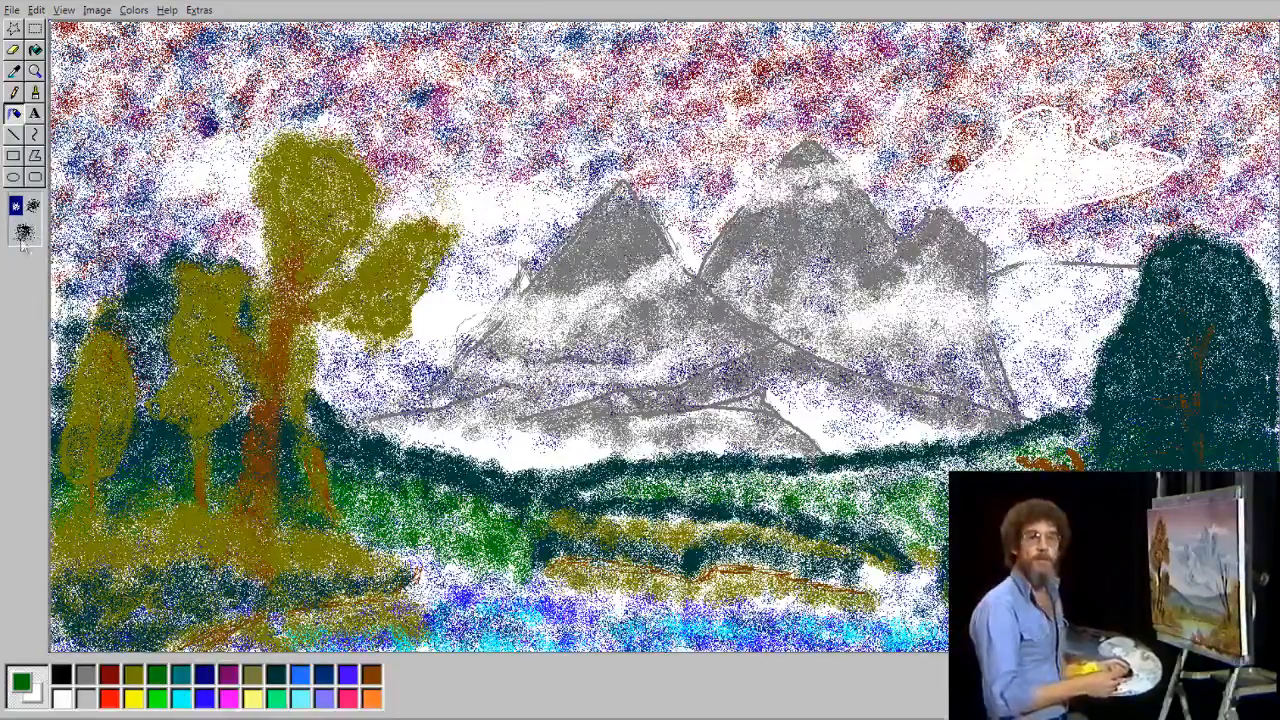
mouse_move(628, 490)
left_mouse_down()
mouse_move(607, 489)
mouse_move(712, 485)
left_mouse_up()
mouse_move(862, 500)
left_mouse_down()
mouse_move(886, 508)
mouse_move(858, 510)
mouse_move(892, 484)
left_mouse_up()
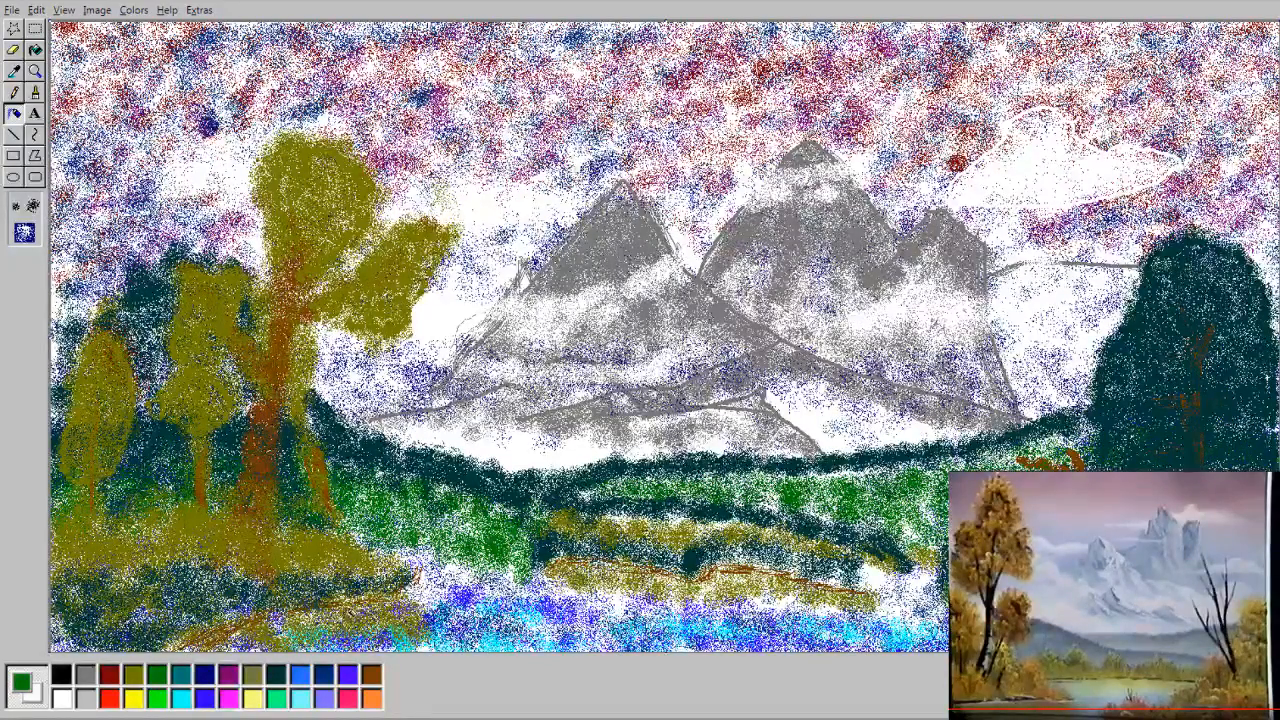
left_click(14, 92)
left_click(371, 675)
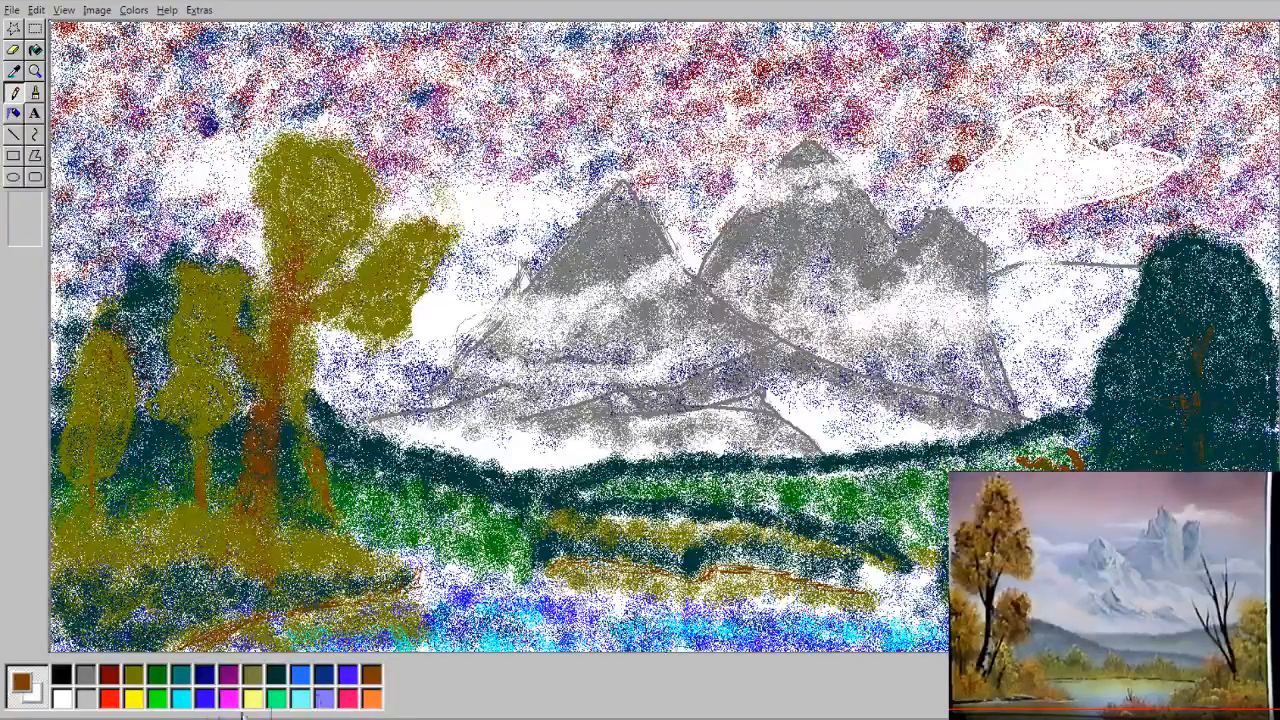
left_click(156, 675)
left_click(16, 113)
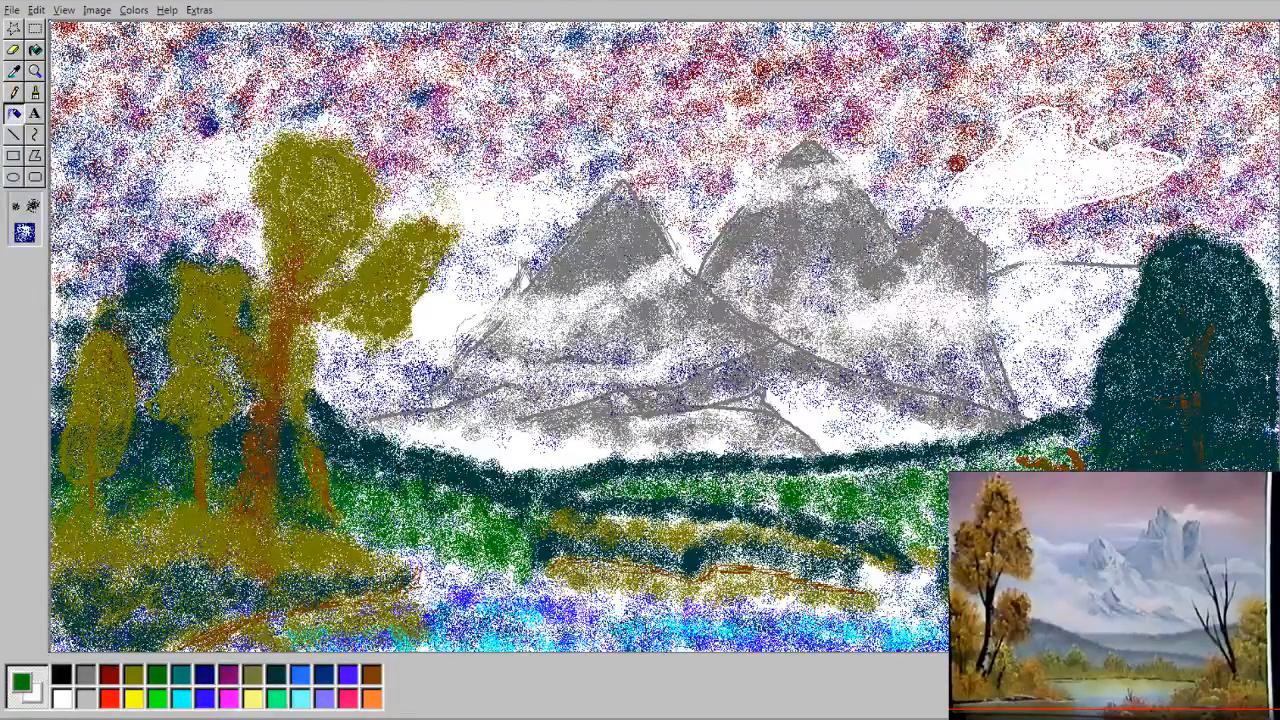
mouse_move(480, 503)
left_mouse_down()
mouse_move(400, 524)
mouse_move(352, 512)
mouse_move(462, 502)
left_mouse_up()
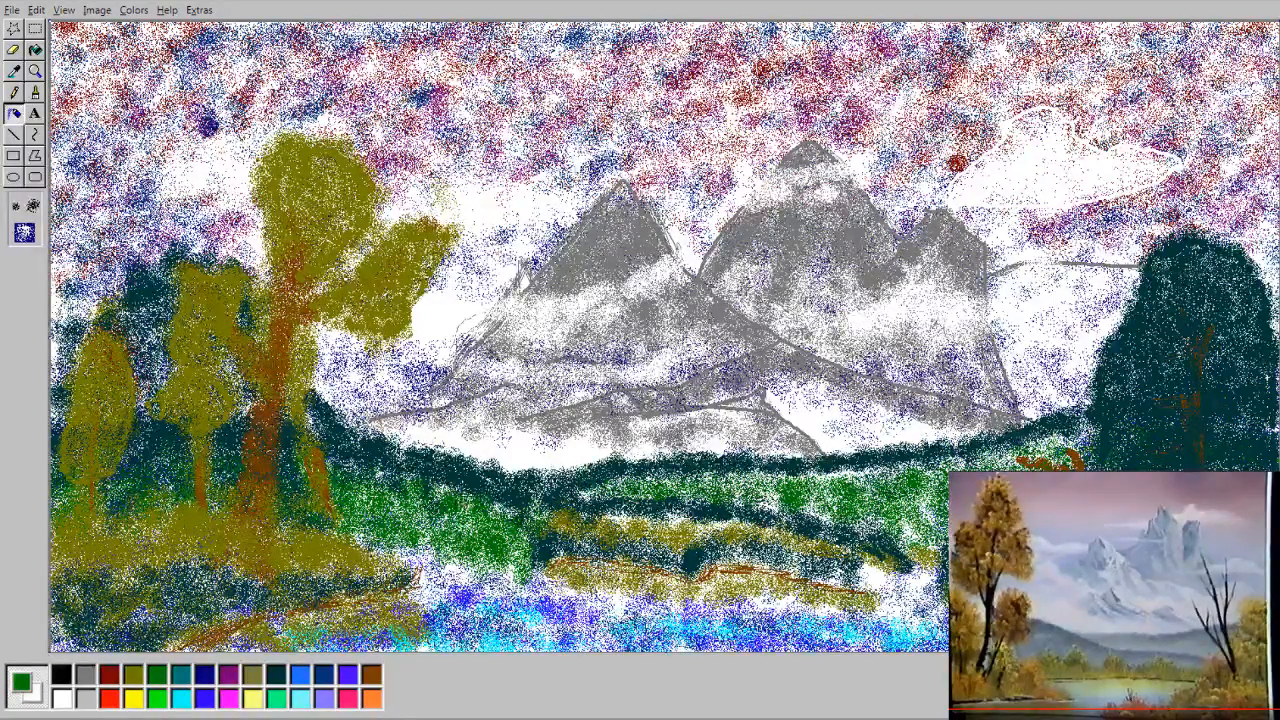
Step: Spray dark red over the sky, down its left edge, across the upper part and around the cloud on the right
left_click(113, 676)
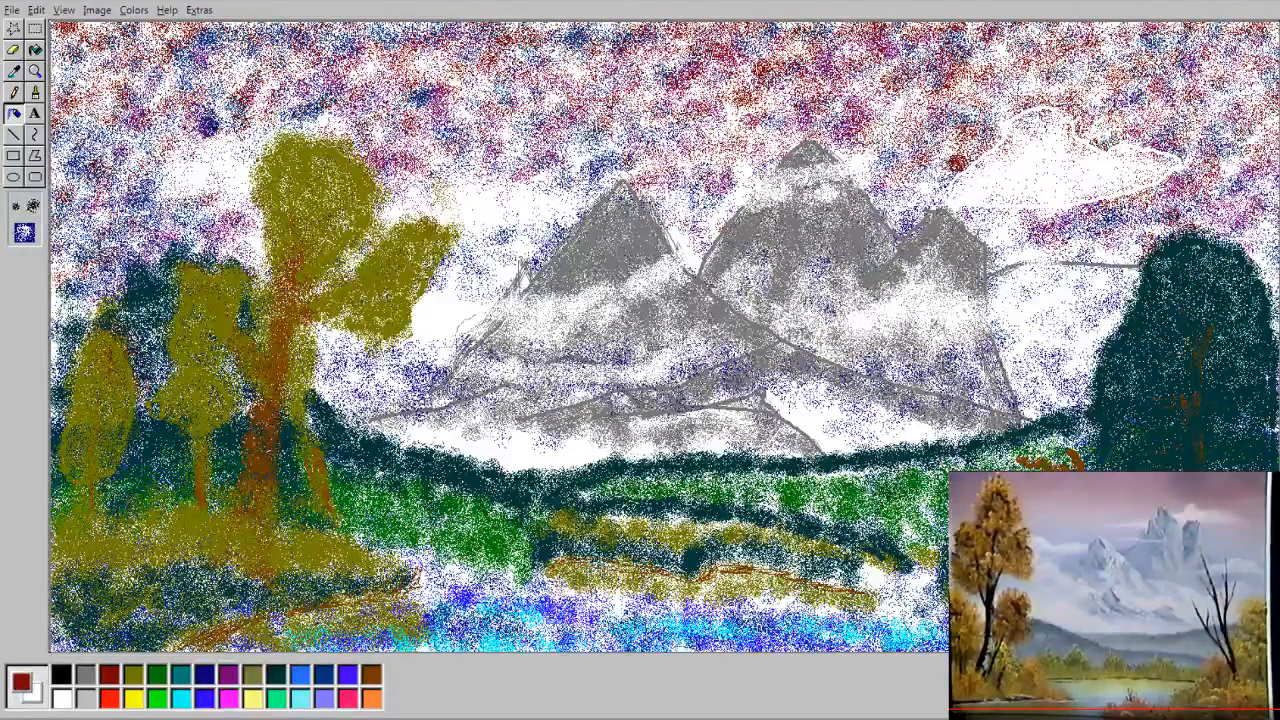
mouse_move(72, 122)
left_mouse_down()
mouse_move(92, 178)
mouse_move(70, 270)
mouse_move(85, 295)
left_mouse_up()
mouse_move(71, 195)
left_mouse_down()
mouse_move(242, 38)
mouse_move(221, 53)
mouse_move(469, 48)
mouse_move(517, 69)
left_mouse_up()
mouse_move(620, 62)
left_mouse_down()
mouse_move(990, 92)
mouse_move(1045, 75)
left_mouse_up()
mouse_move(1130, 70)
left_mouse_down()
mouse_move(1230, 58)
mouse_move(1126, 103)
mouse_move(1162, 208)
mouse_move(1125, 239)
left_mouse_up()
left_click_drag(1187, 209, 1262, 200)
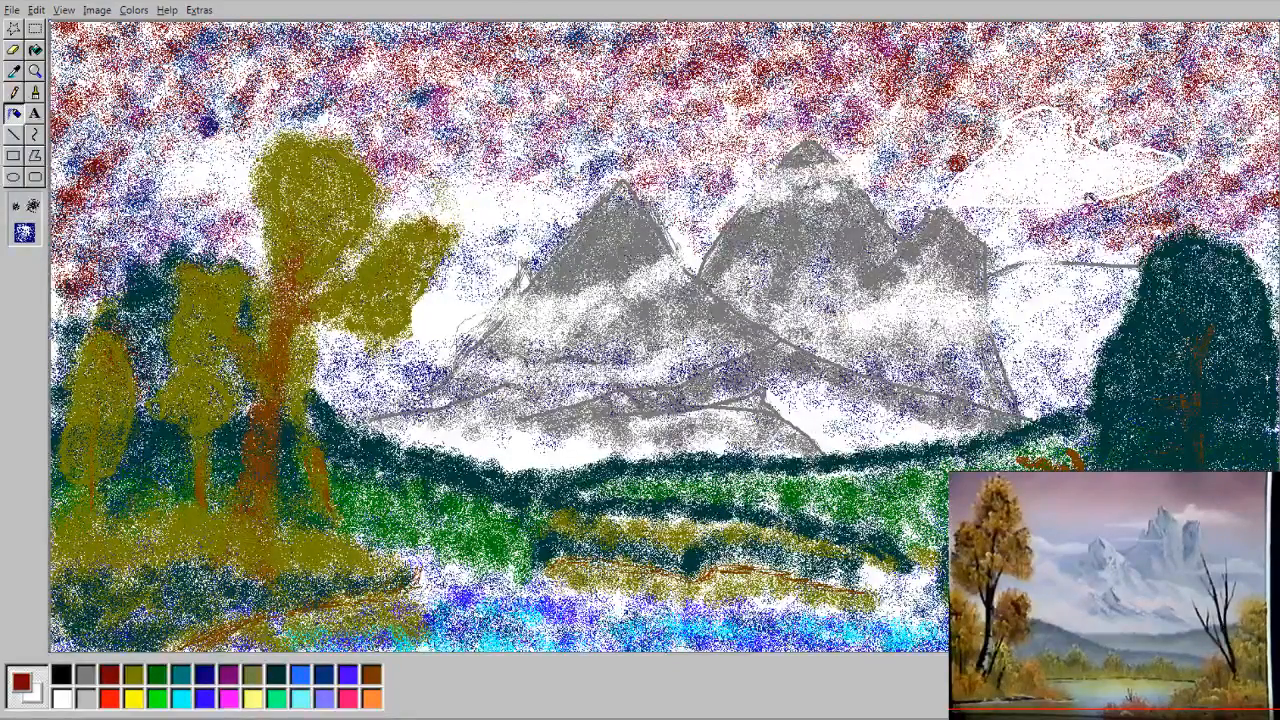
Step: Spray navy blue across the upper sky from above the tall olive tree to the right edge
left_click(204, 676)
mouse_move(437, 101)
left_mouse_down()
mouse_move(576, 70)
mouse_move(790, 98)
mouse_move(1122, 42)
mouse_move(1015, 42)
left_mouse_up()
mouse_move(1110, 62)
left_mouse_down()
mouse_move(1184, 62)
mouse_move(1272, 89)
left_mouse_up()
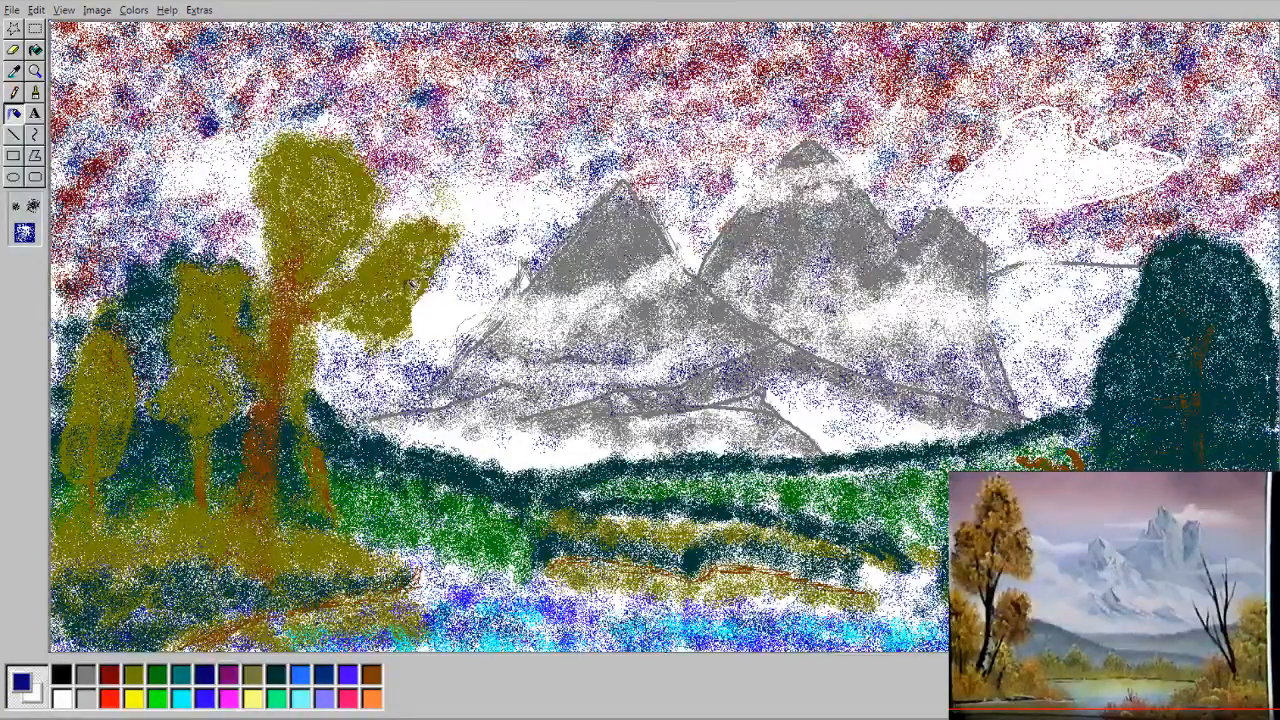
Step: Sign the painting with an underlined dark red brush signature in the upper right of the sky
left_click(109, 676)
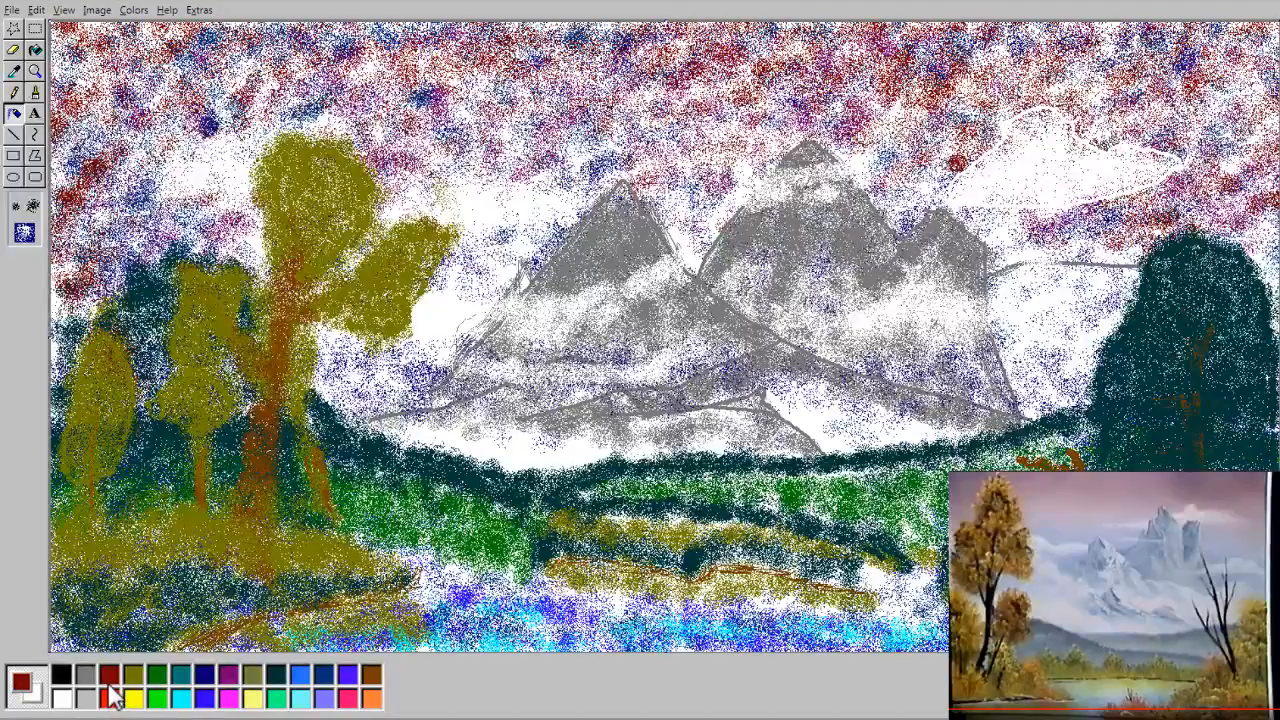
left_click(35, 93)
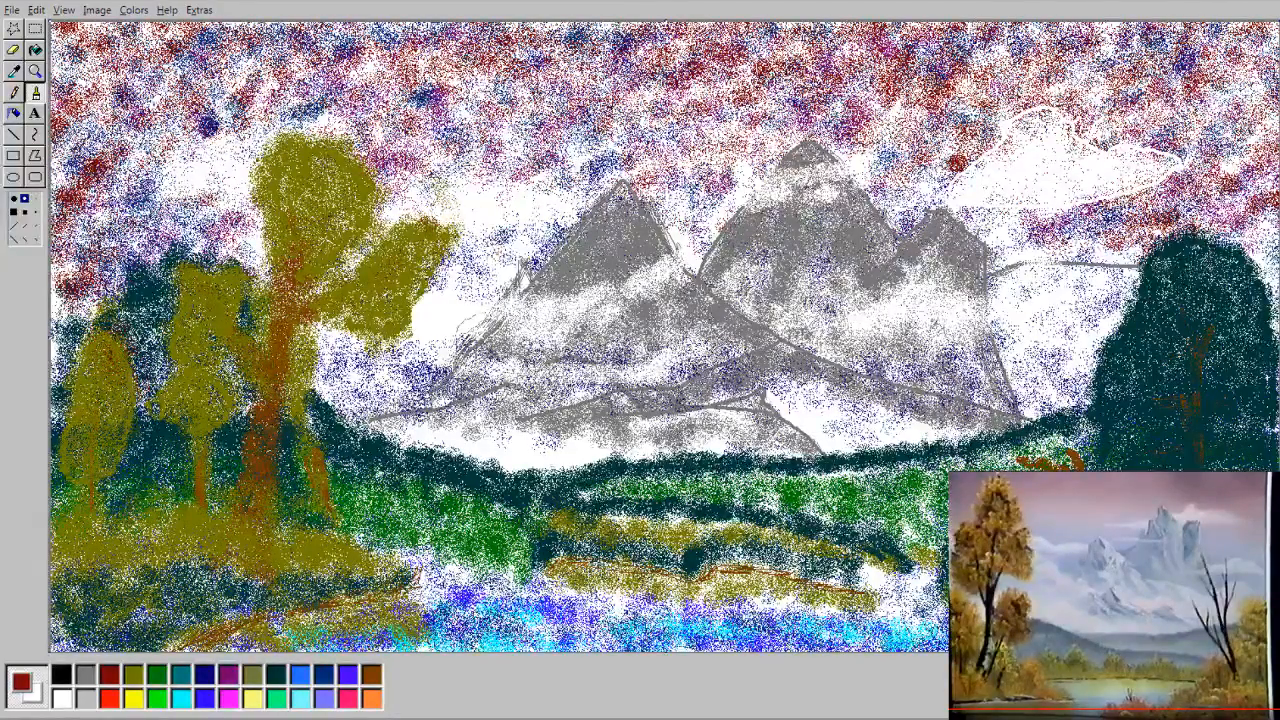
mouse_move(1014, 40)
left_mouse_down()
mouse_move(1087, 39)
mouse_move(1116, 64)
mouse_move(1105, 71)
mouse_move(1141, 75)
mouse_move(968, 53)
left_mouse_up()
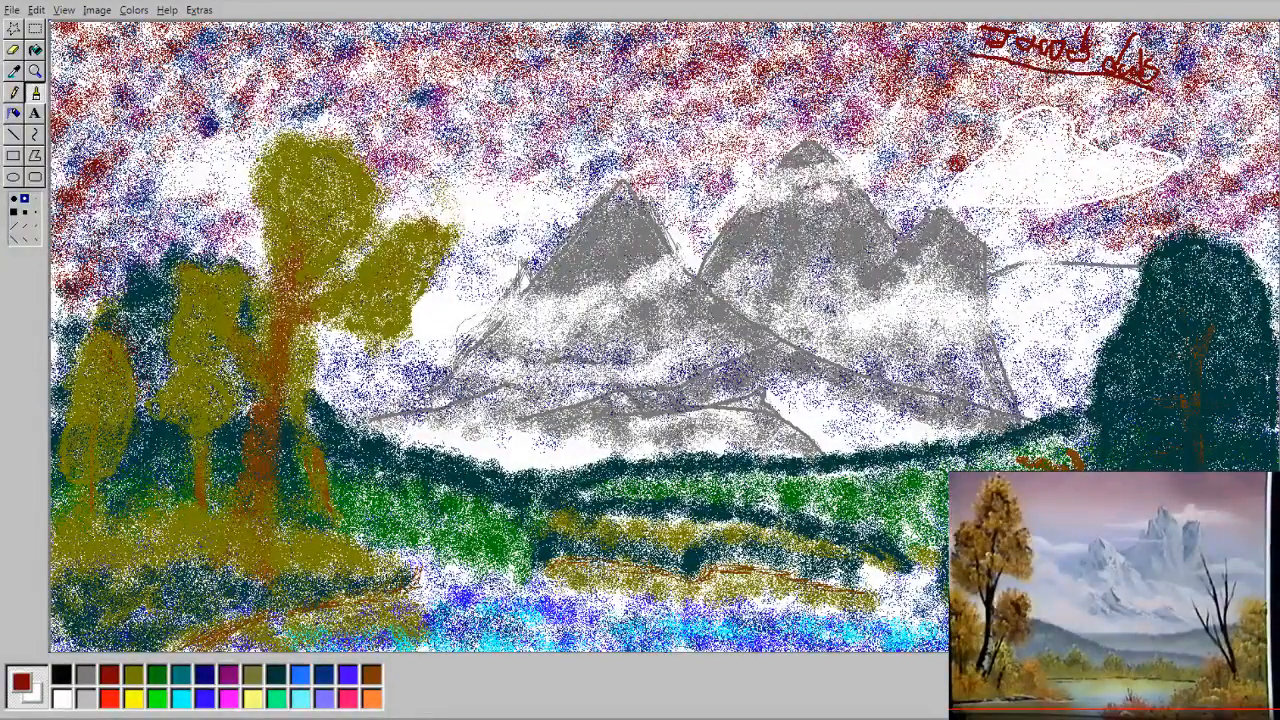